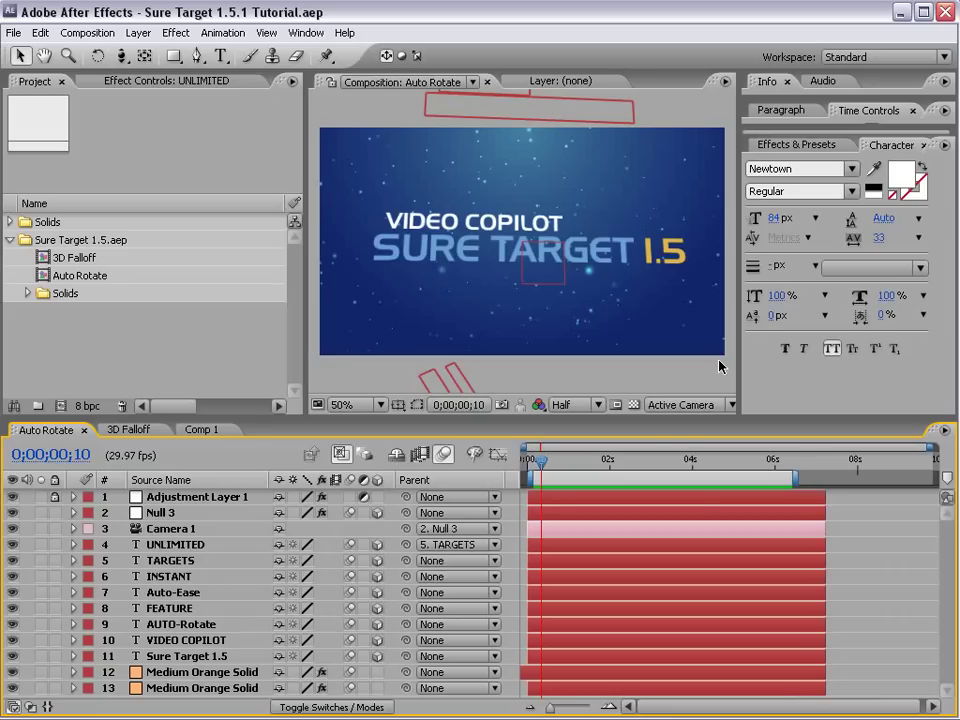
- Bring the Firefox window with the Video Copilot tutorials page to the front
key(alt+Tab)
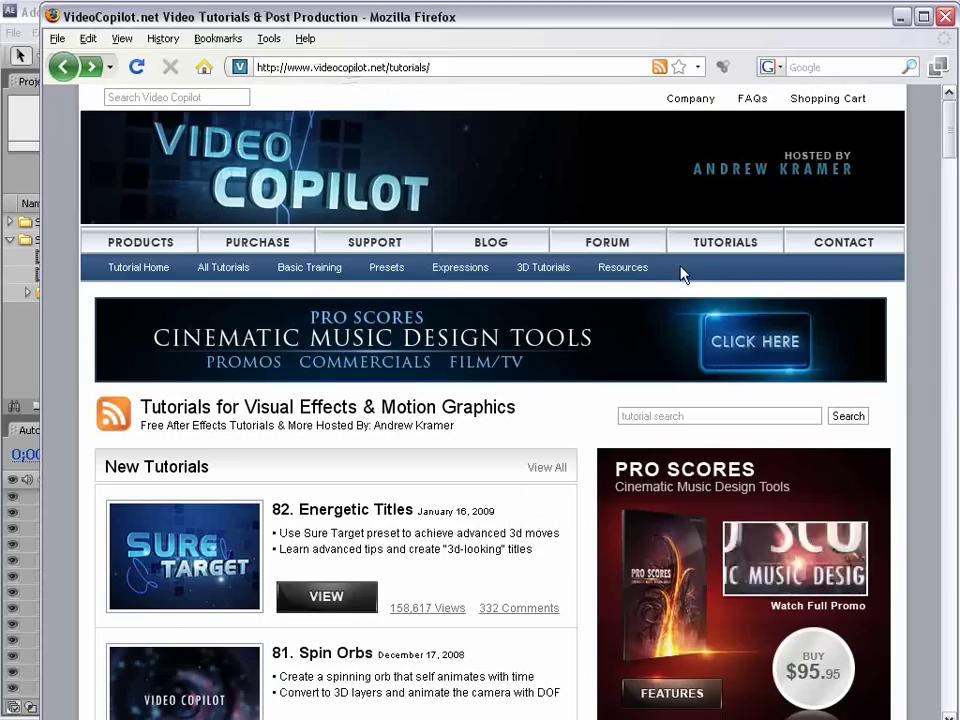
- Browse the Video Copilot Presets page, then minimize Firefox
click(385, 271)
drag(951, 193, 951, 140)
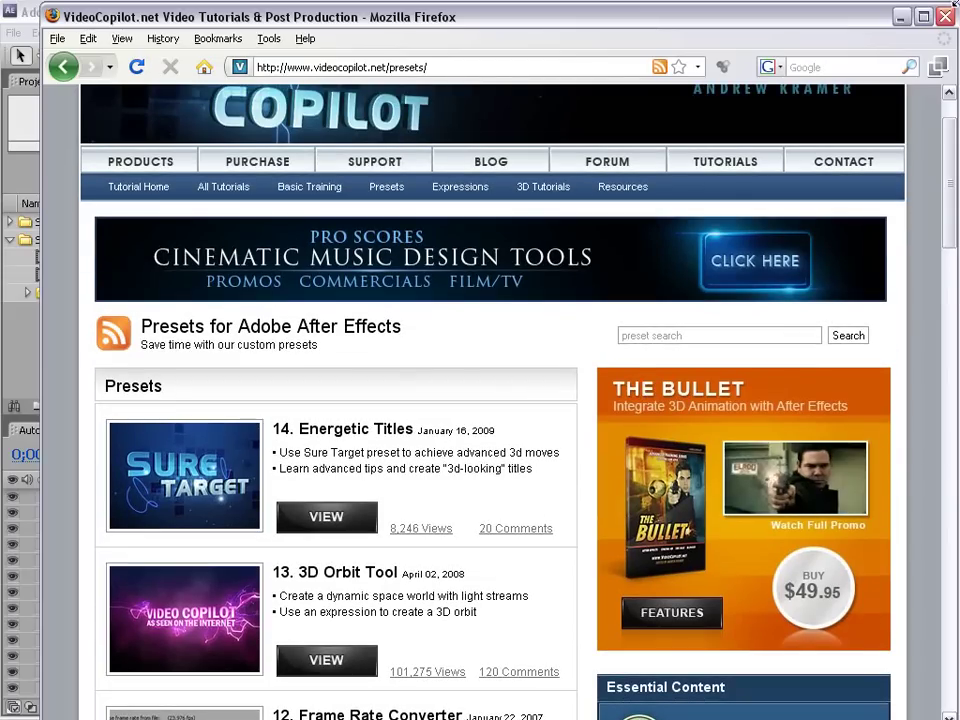
click(903, 17)
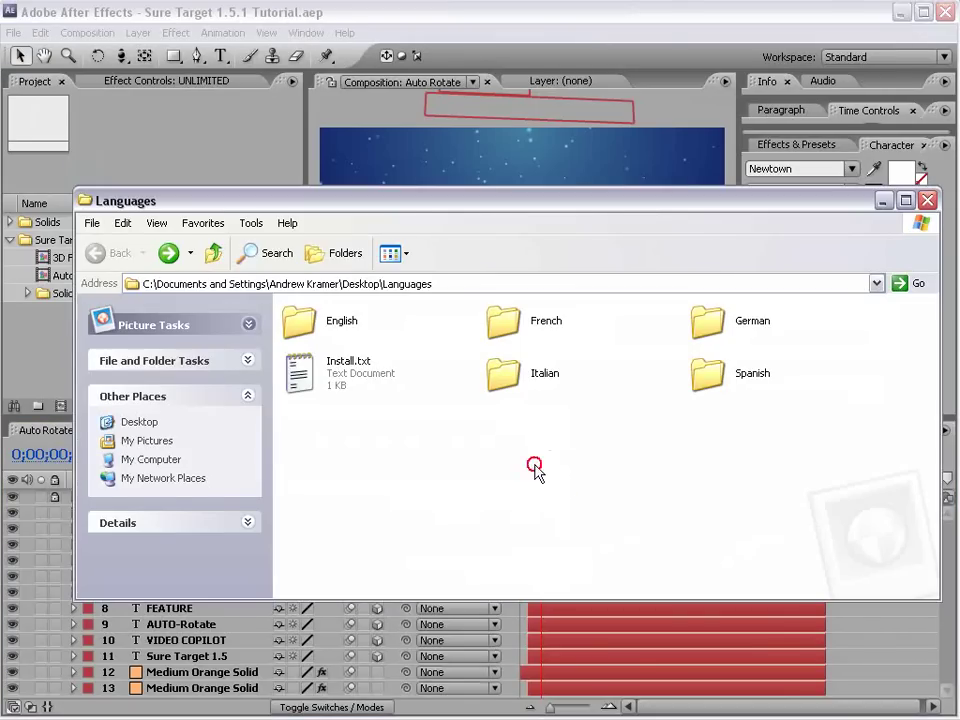
- Open the English folder in the Languages window
click(320, 322)
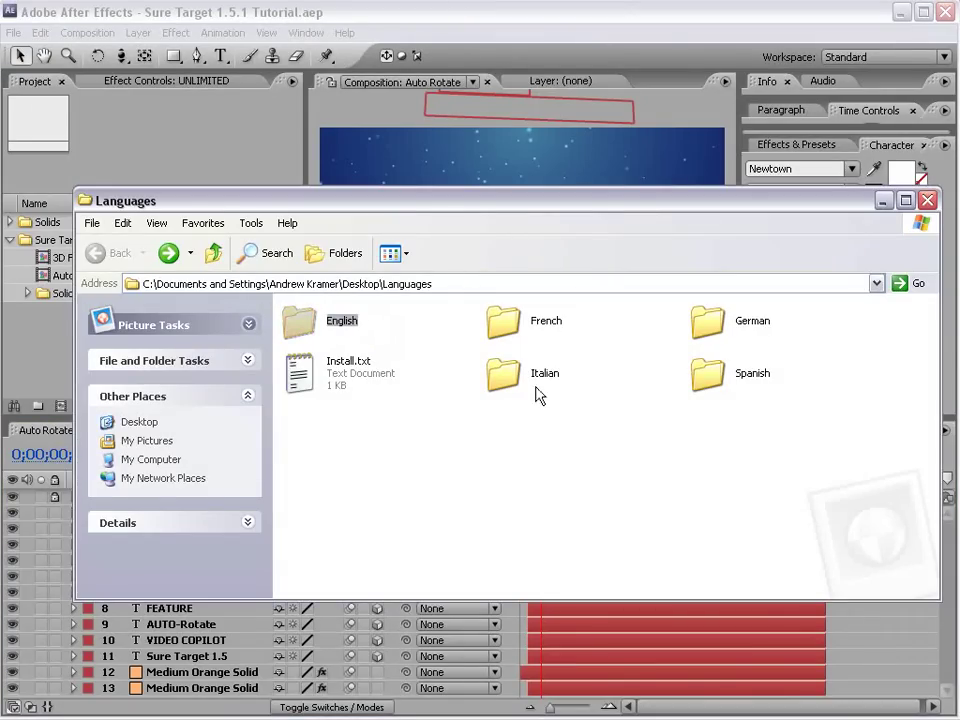
click(307, 322)
double_click(307, 322)
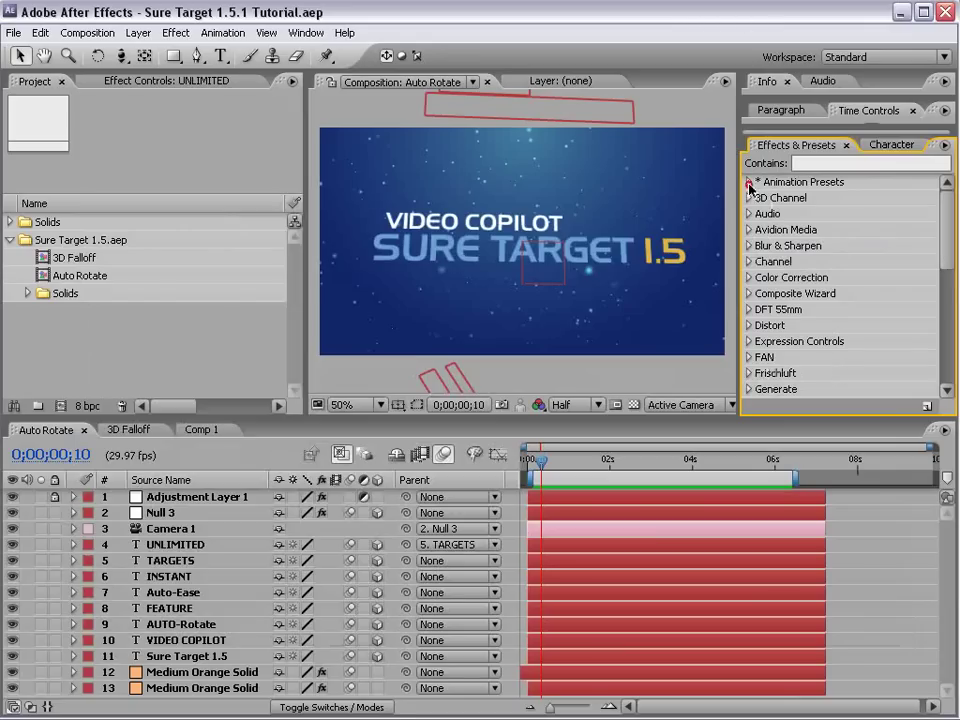
- Expand Animation Presets > Presets > -Video Copilot- in the Effects & Presets panel
click(749, 183)
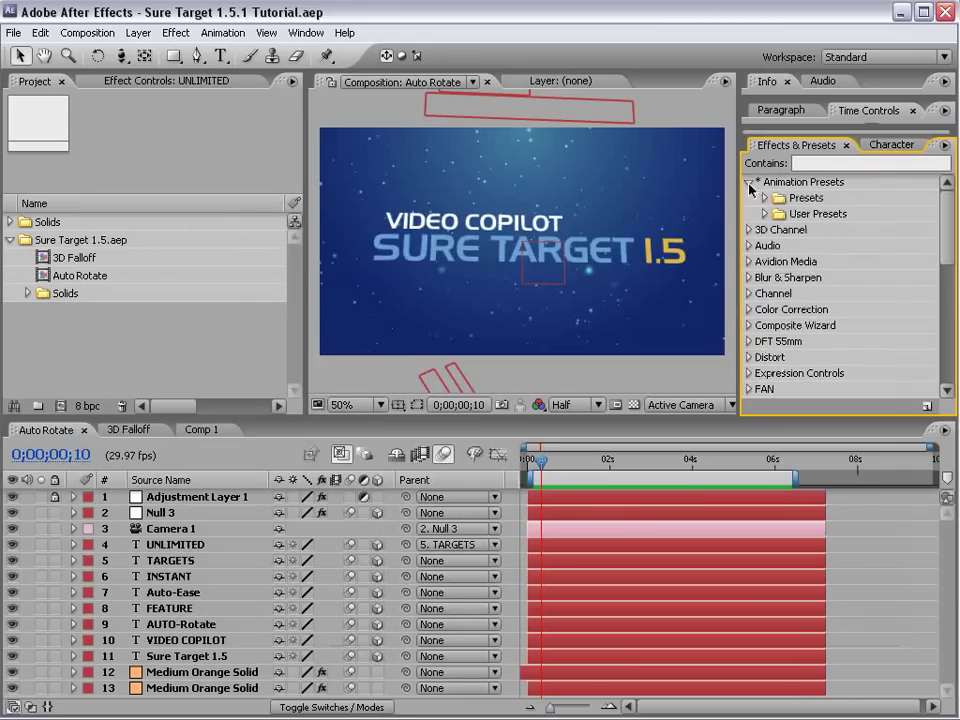
click(763, 199)
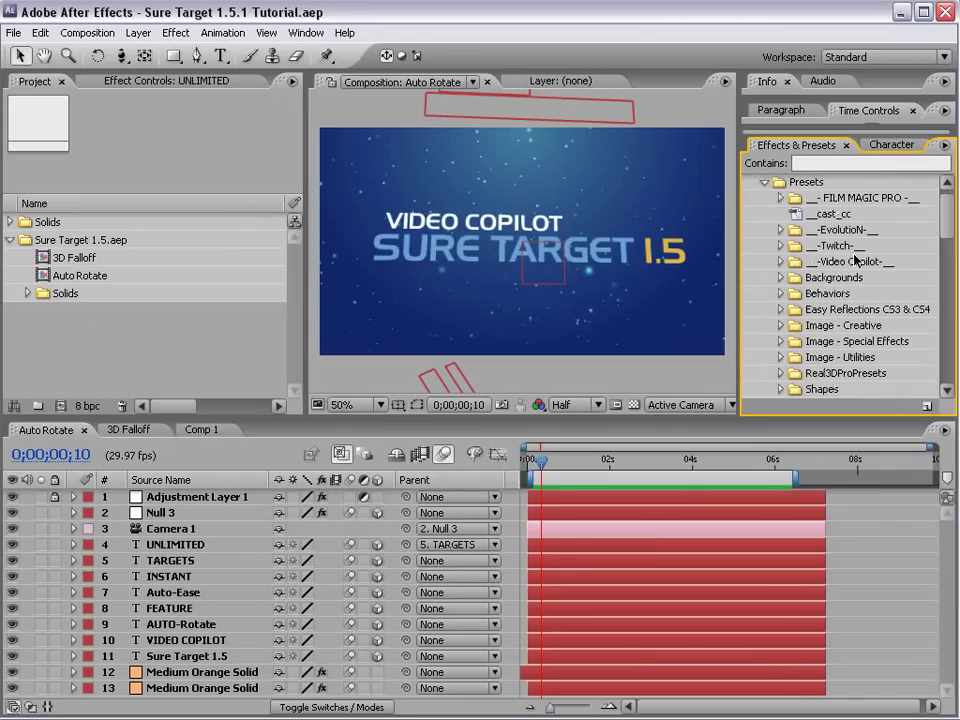
click(779, 262)
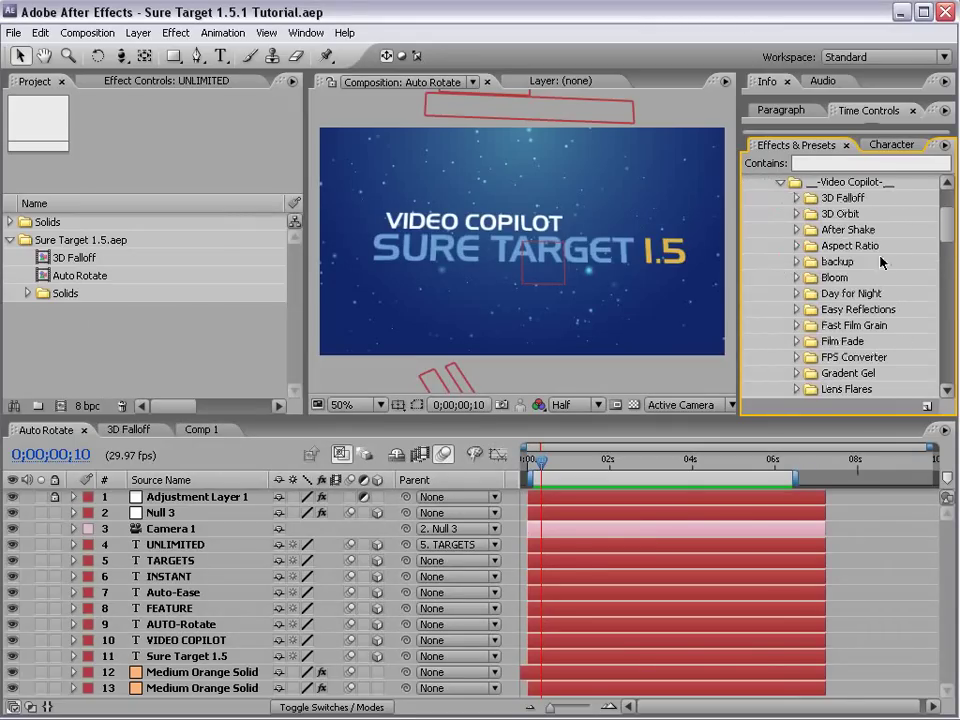
click(880, 570)
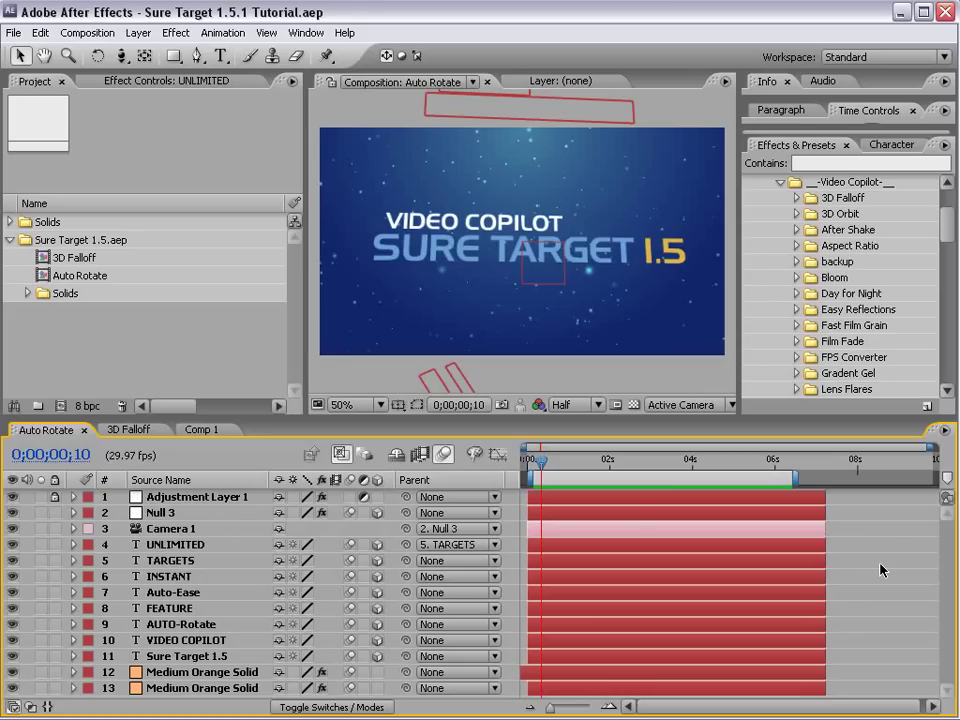
- Preview Auto Rotate, then park the time at 0;00;02;01 on the AUTO-ROTATE FEATURE title
key(space)
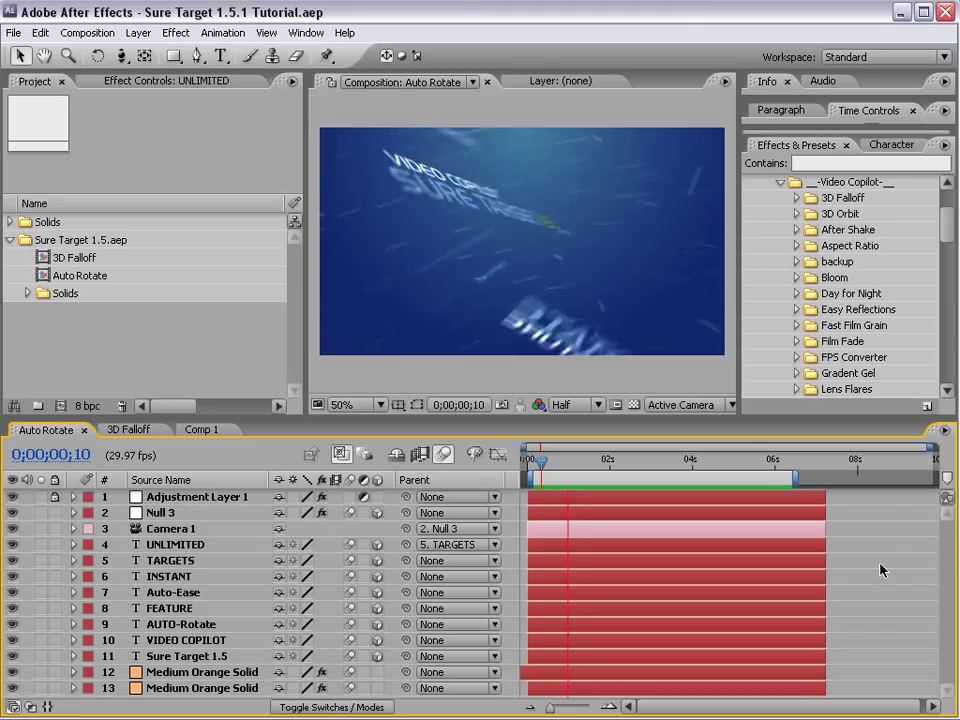
click(547, 461)
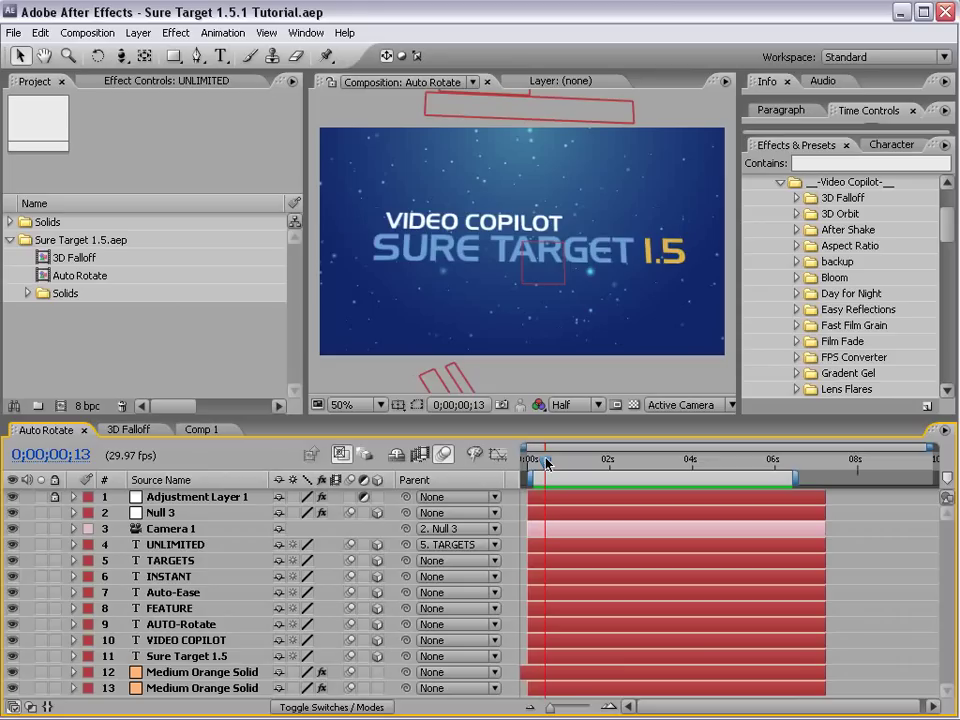
drag(547, 462, 612, 462)
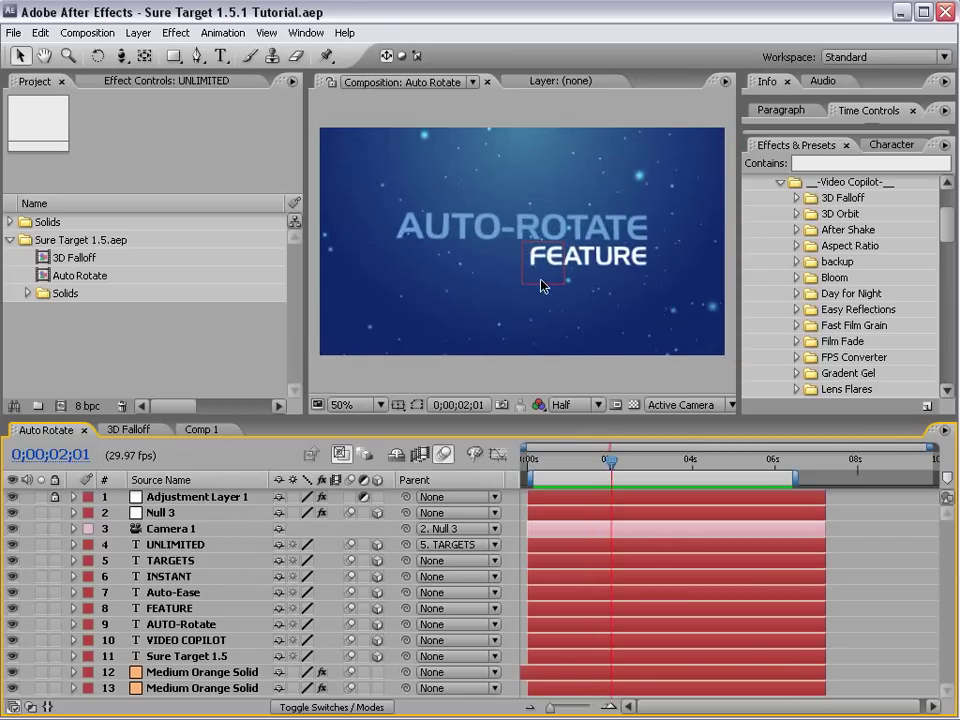
- Reveal Null 3's animated properties and scrub the timeline back to 0;00;01;27
click(160, 513)
key(u)
key(u)
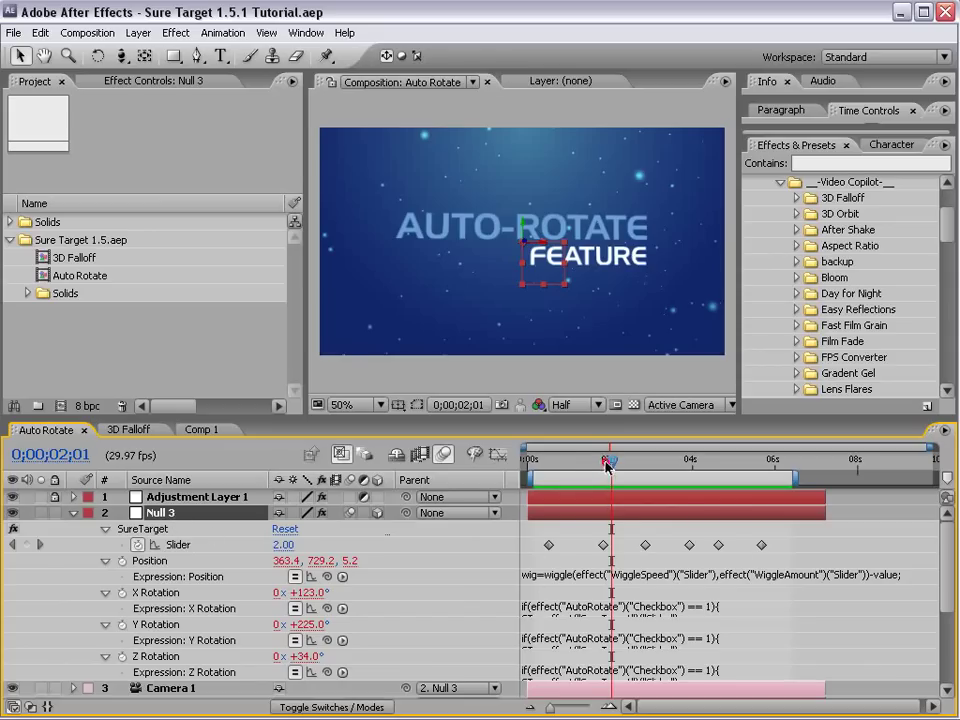
drag(606, 460, 635, 484)
click(646, 530)
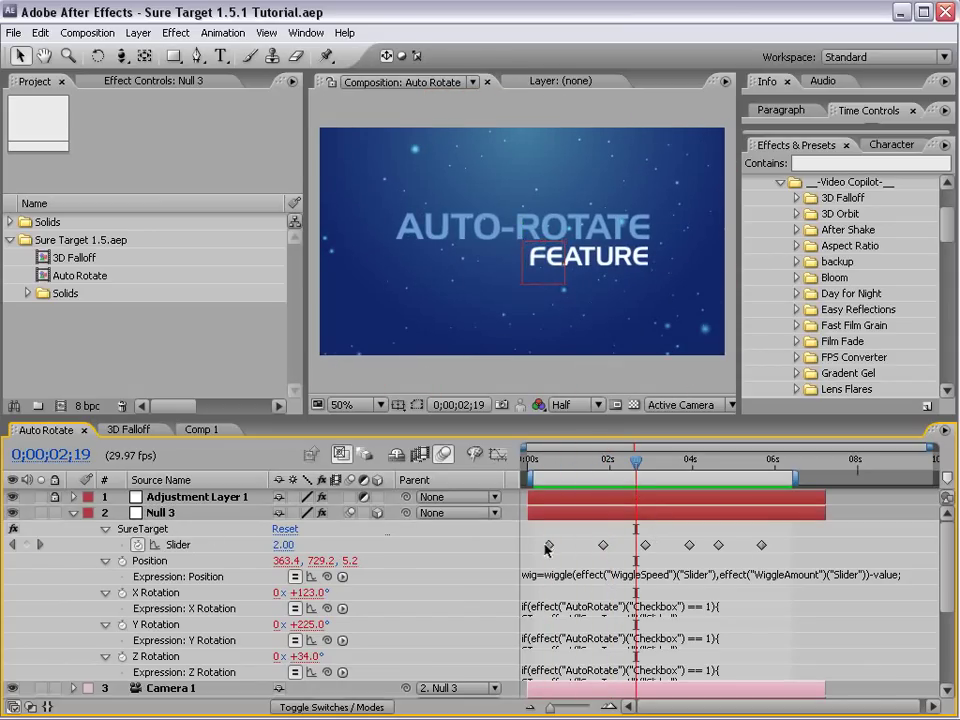
click(603, 545)
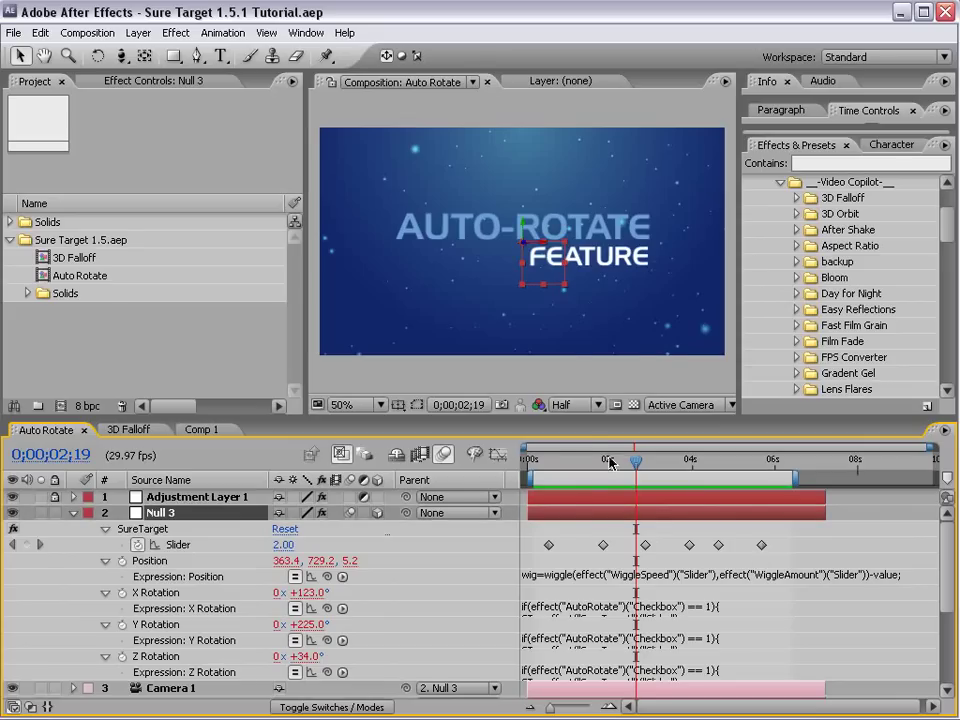
drag(600, 466, 604, 466)
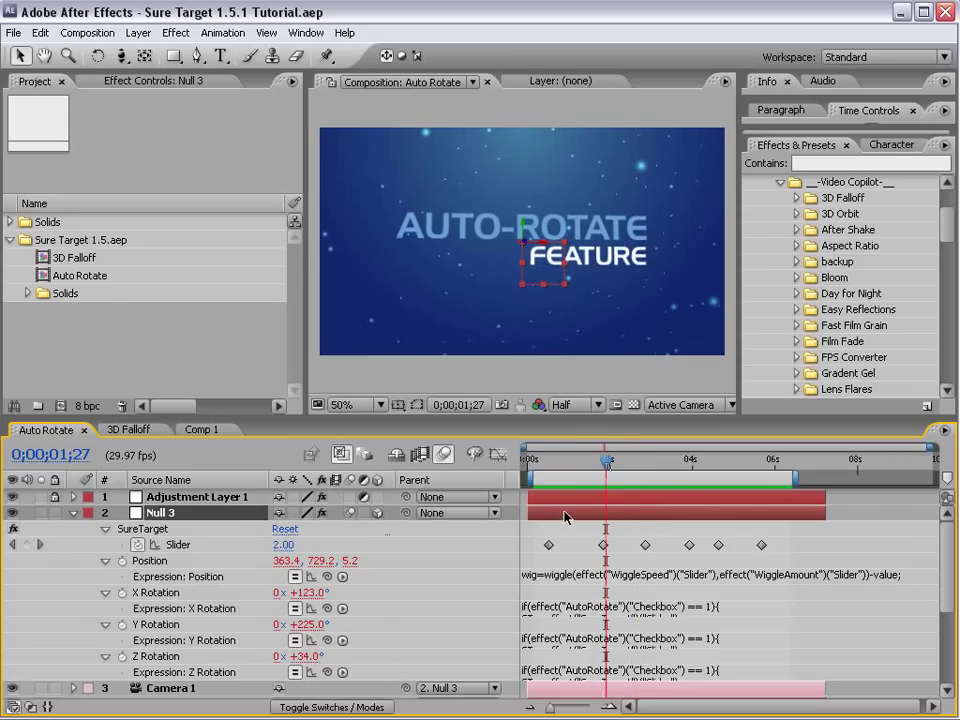
- Duplicate Null 3's T-10 target effect to create T-11, then collapse the layer
click(105, 80)
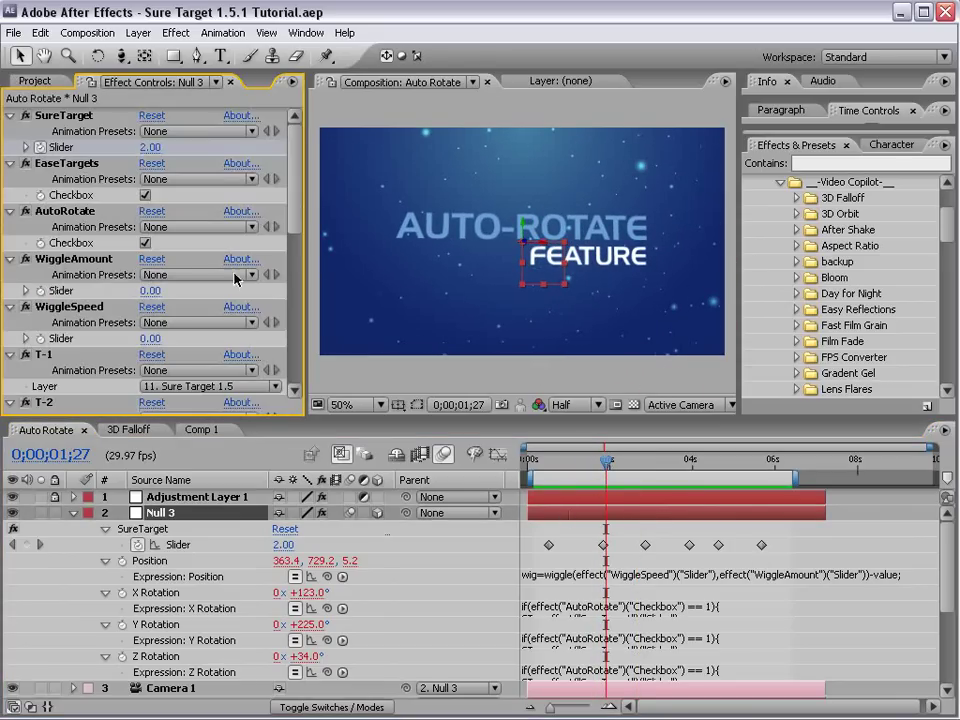
click(68, 166)
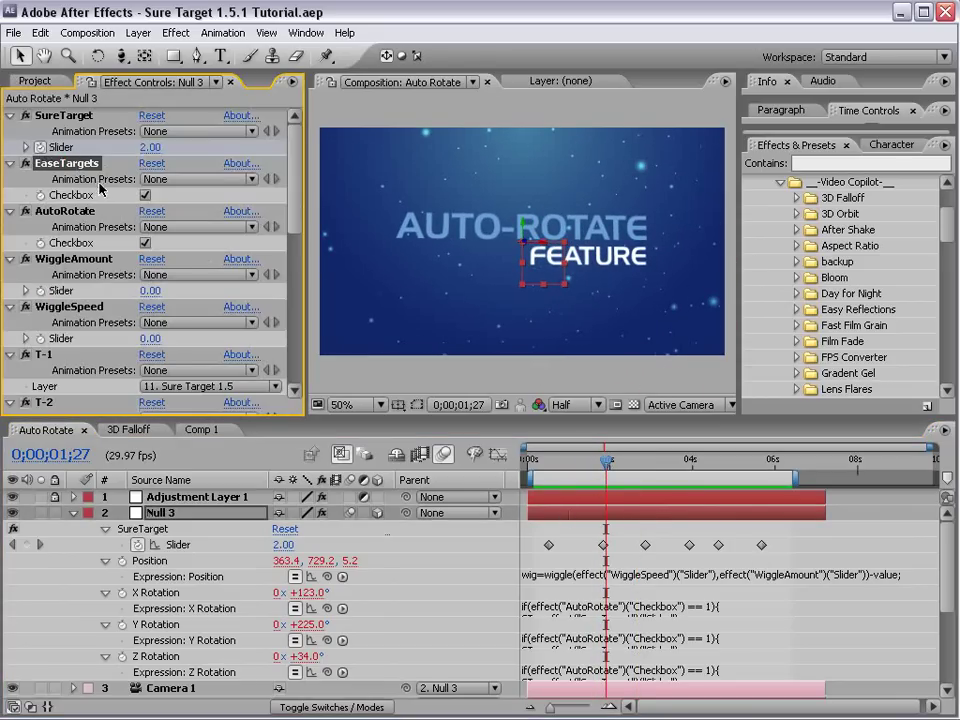
click(67, 214)
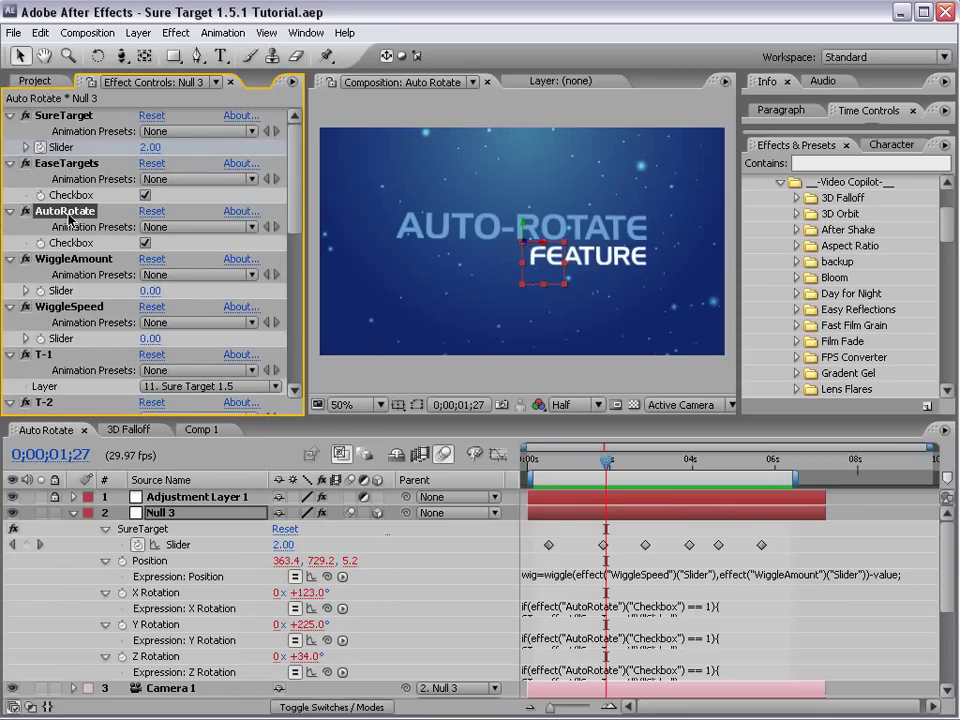
drag(291, 188, 255, 354)
click(48, 375)
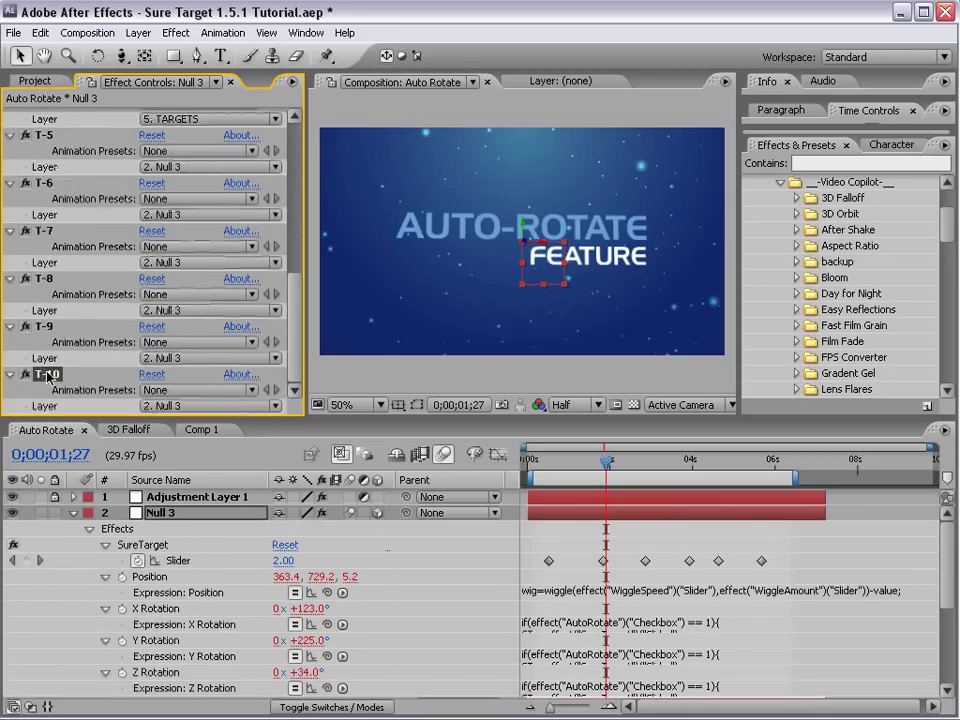
click(40, 32)
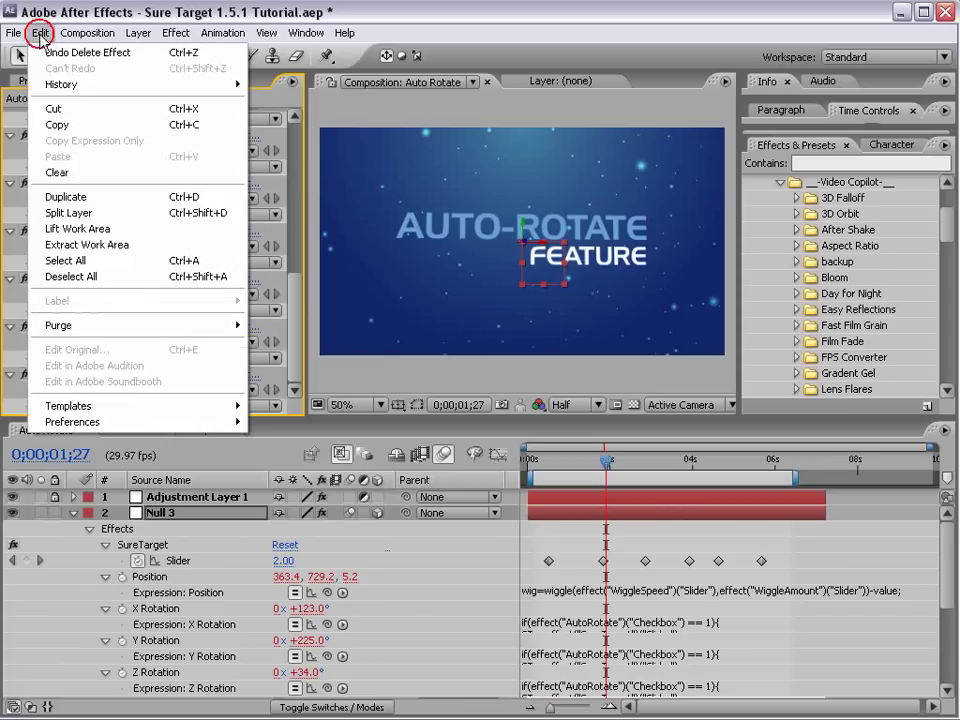
click(72, 194)
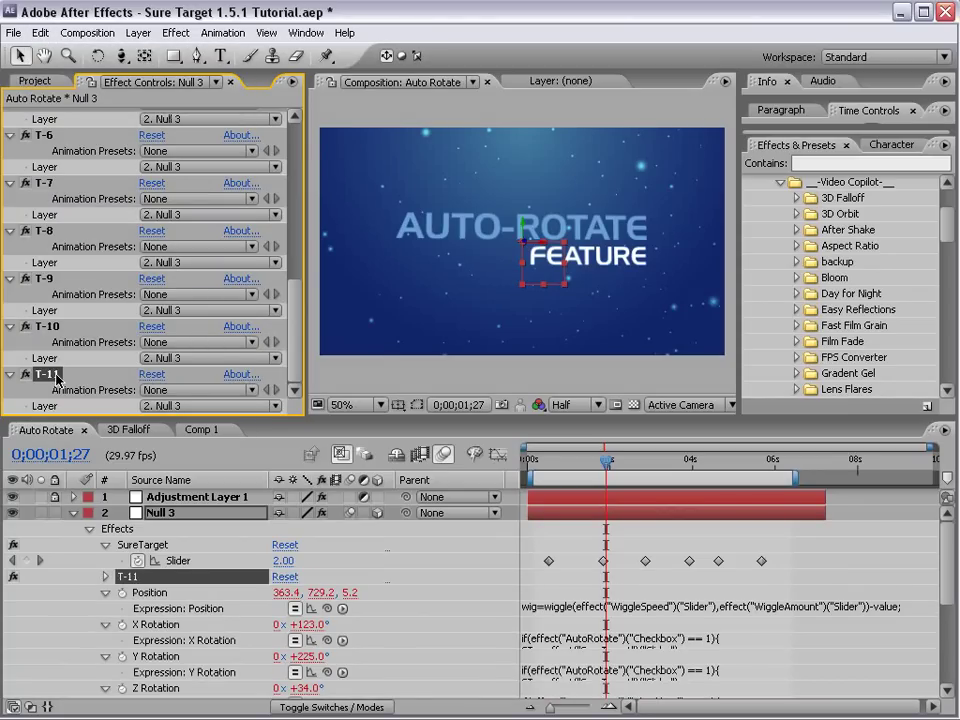
click(72, 515)
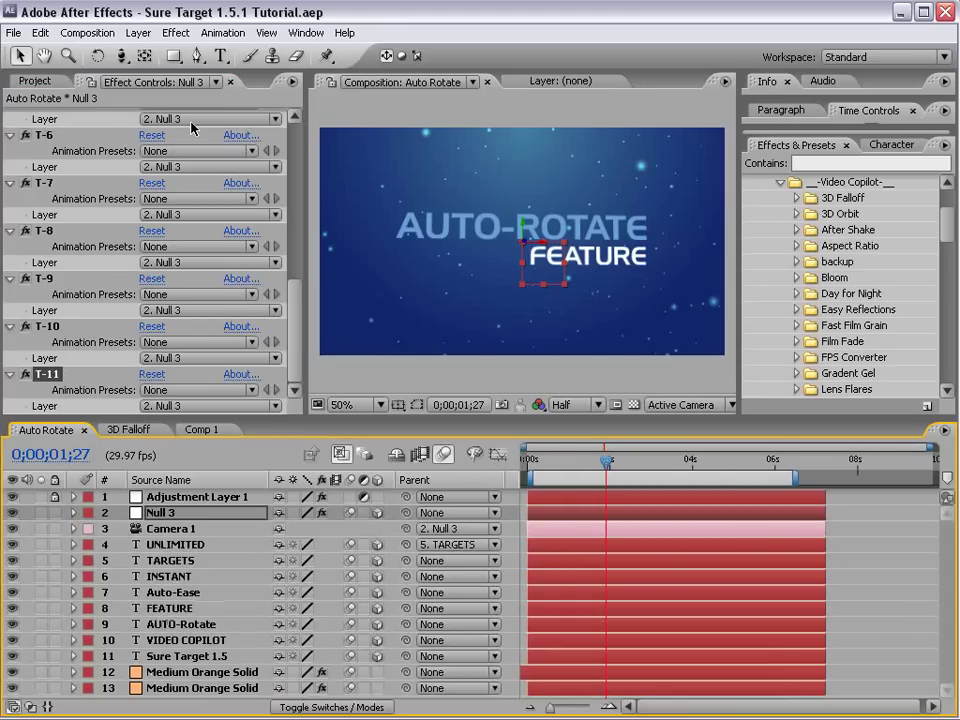
- Create a new composition, Comp 2, with the default settings
click(87, 32)
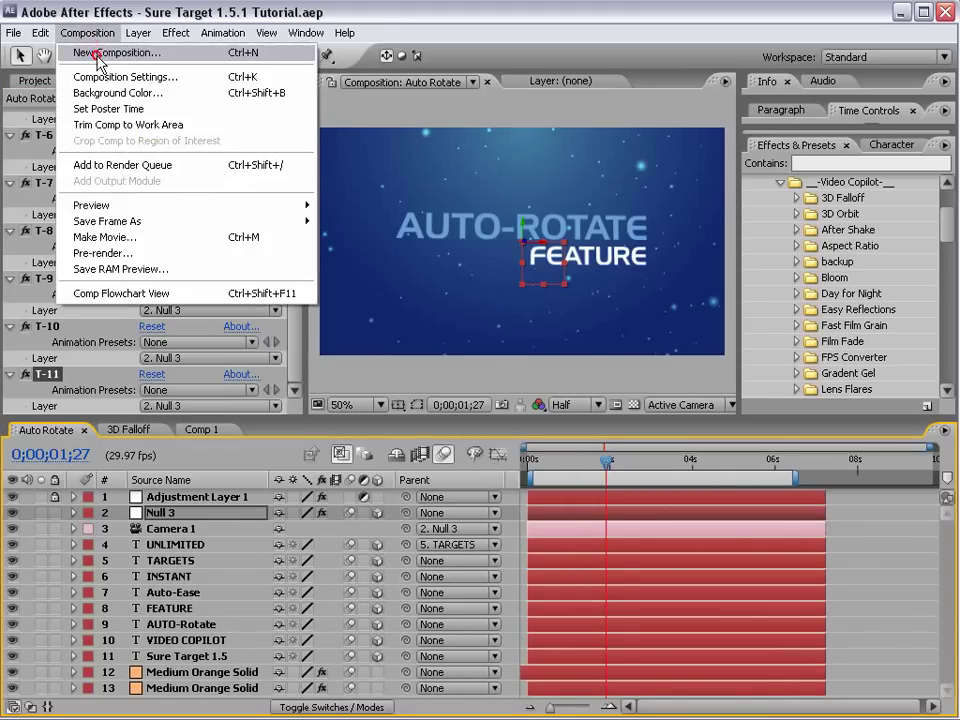
click(96, 56)
click(474, 606)
- Add a centred 3D text layer reading SURE TARGET
click(220, 56)
click(426, 252)
text(SURE TARGET)
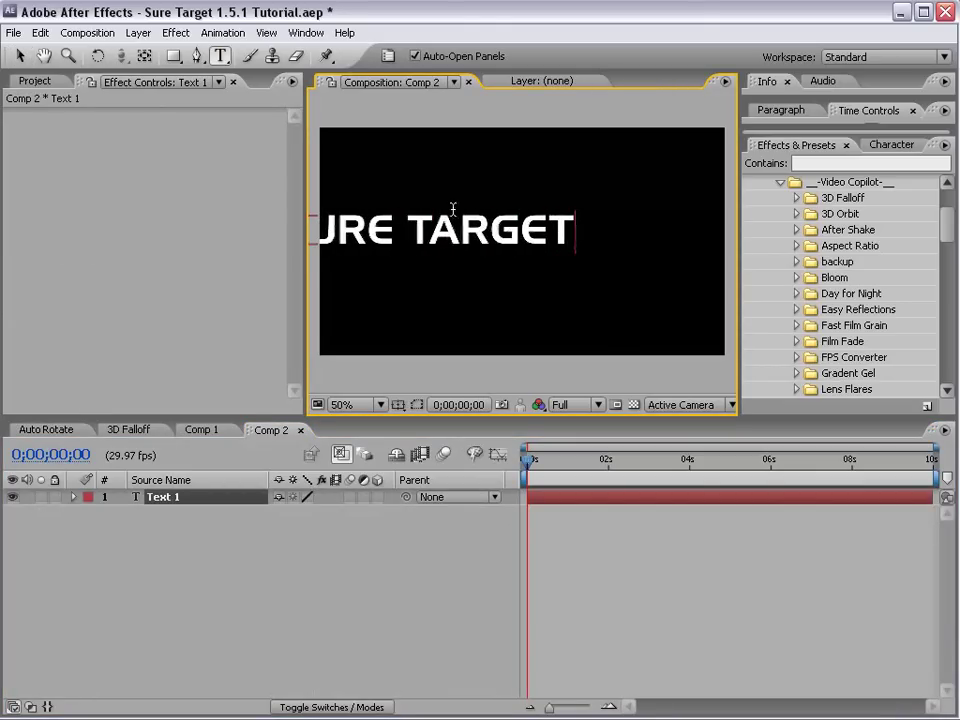
click(20, 56)
drag(493, 240, 580, 252)
click(444, 637)
click(377, 498)
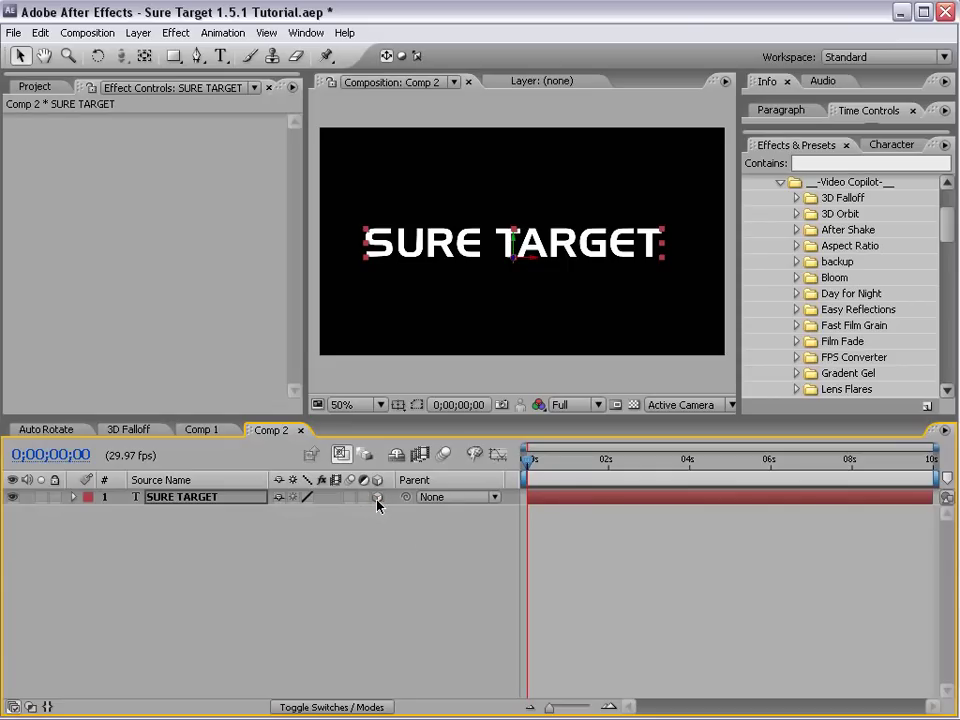
- Duplicate the text layer, move the copy below, and retype it as AUTO ROTATE
click(524, 253)
key(ctrl+d)
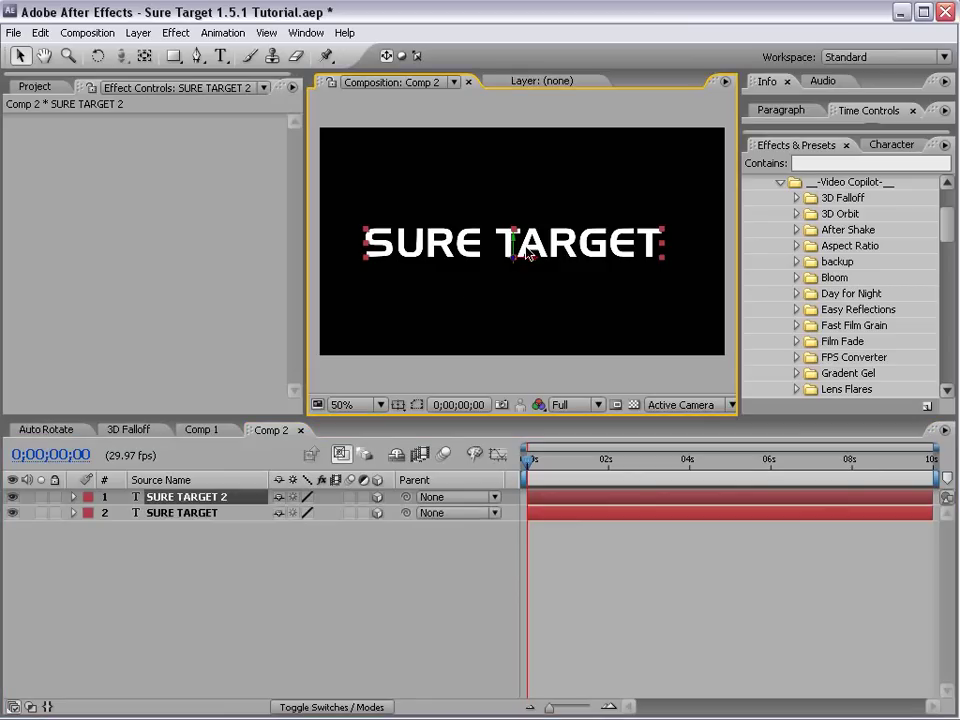
drag(516, 255, 514, 326)
double_click(535, 328)
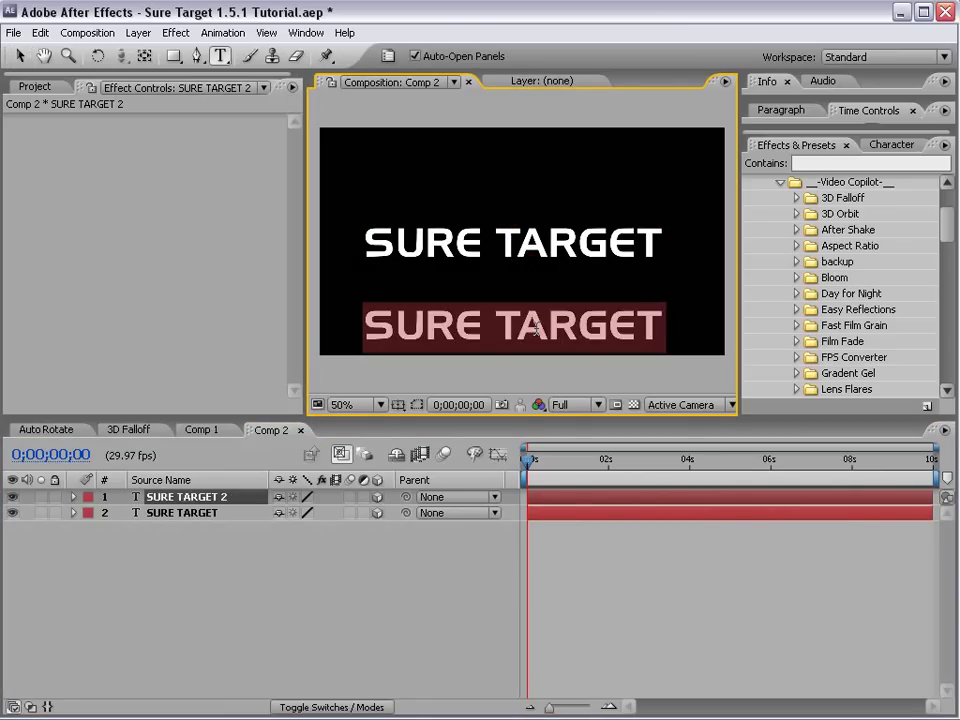
text(AUTO ROTATE)
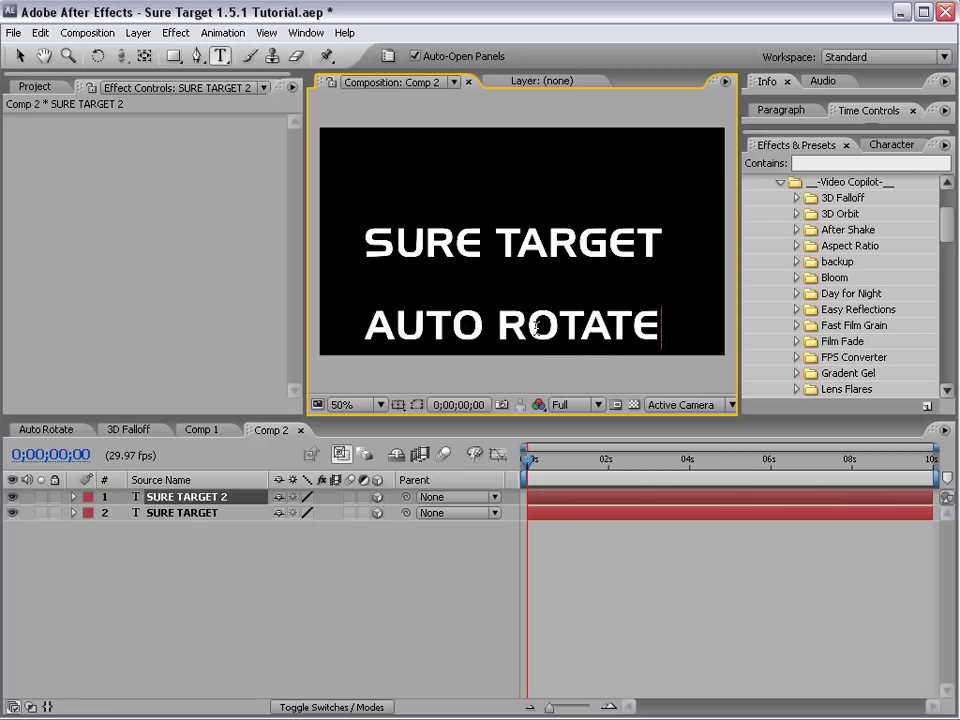
- Commit the AUTO ROTATE text and add a camera with default settings
key(KP_Enter)
click(138, 32)
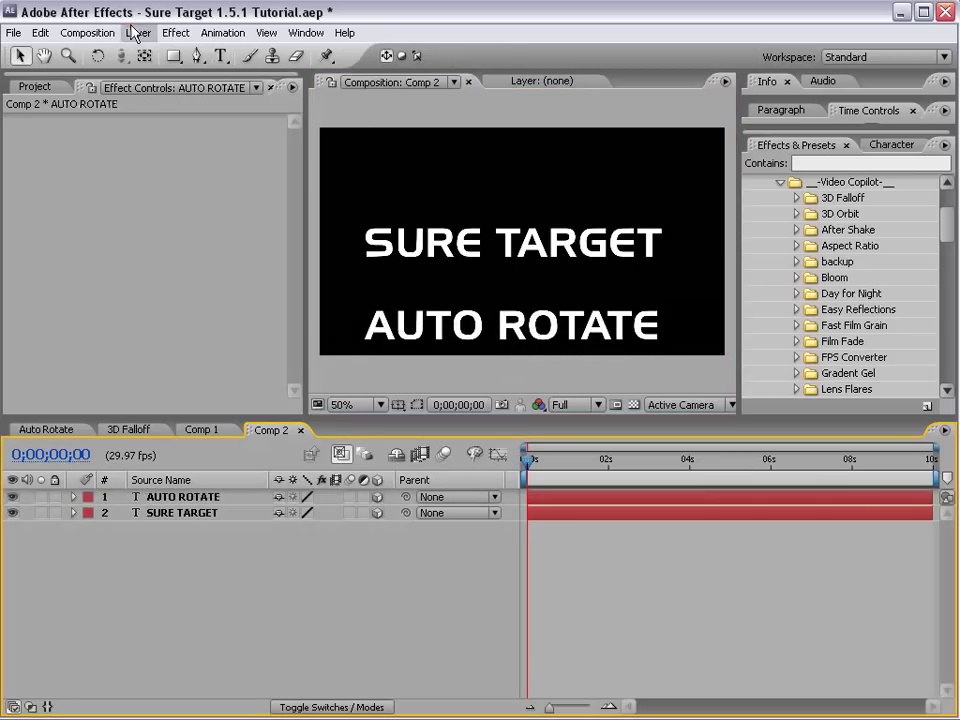
mouse_move(176, 50)
click(394, 100)
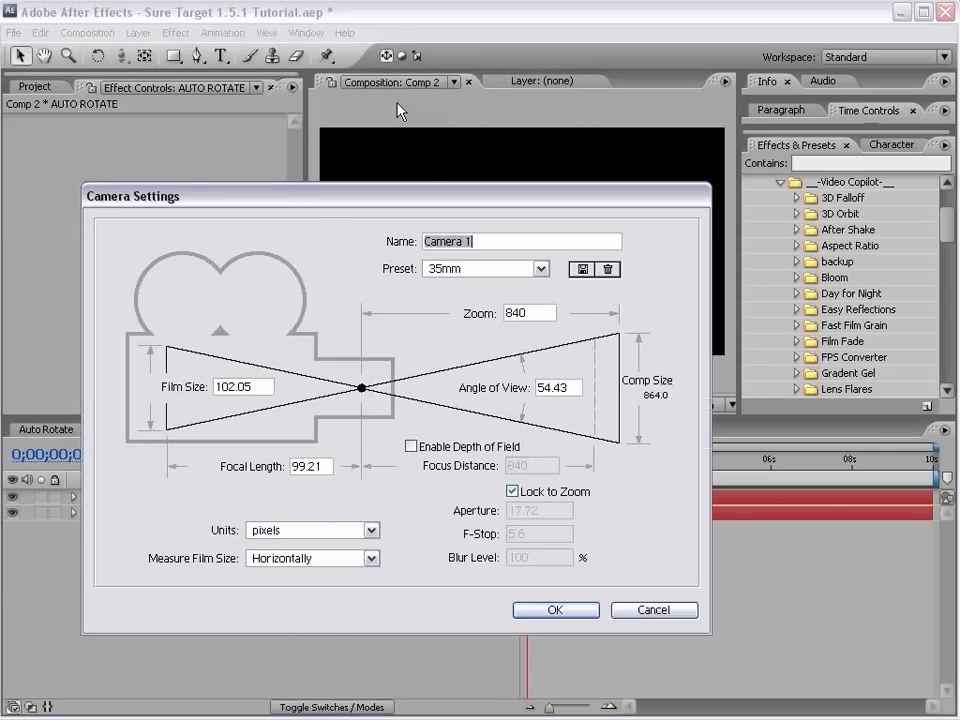
click(553, 609)
- Add a 3D null, Null 9, parent Camera 1 to it, and switch to Firefox
click(138, 32)
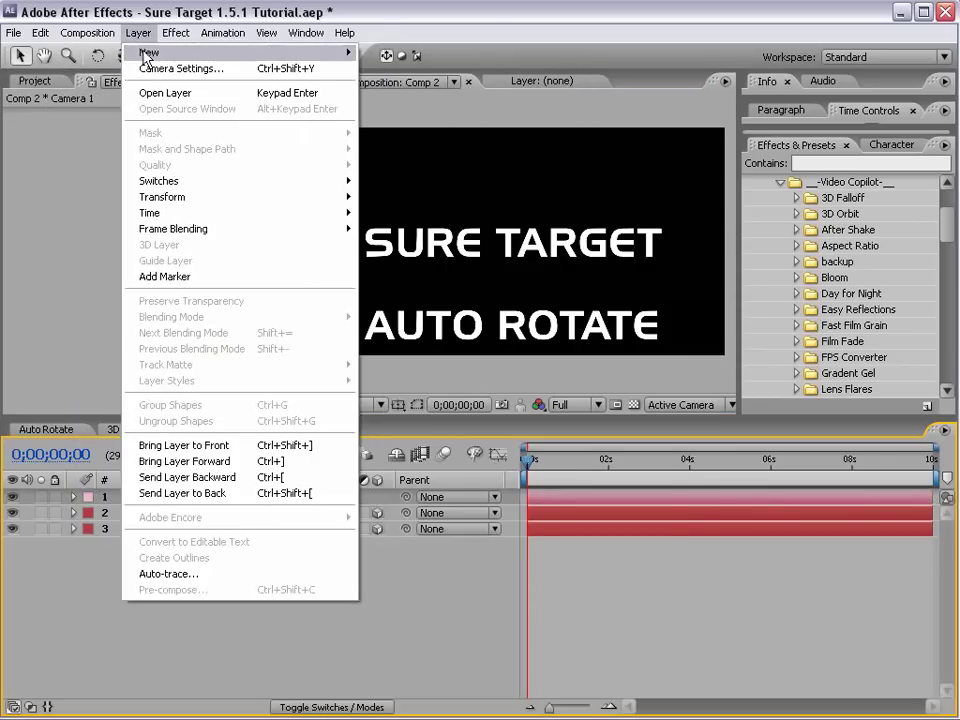
mouse_move(150, 60)
click(433, 122)
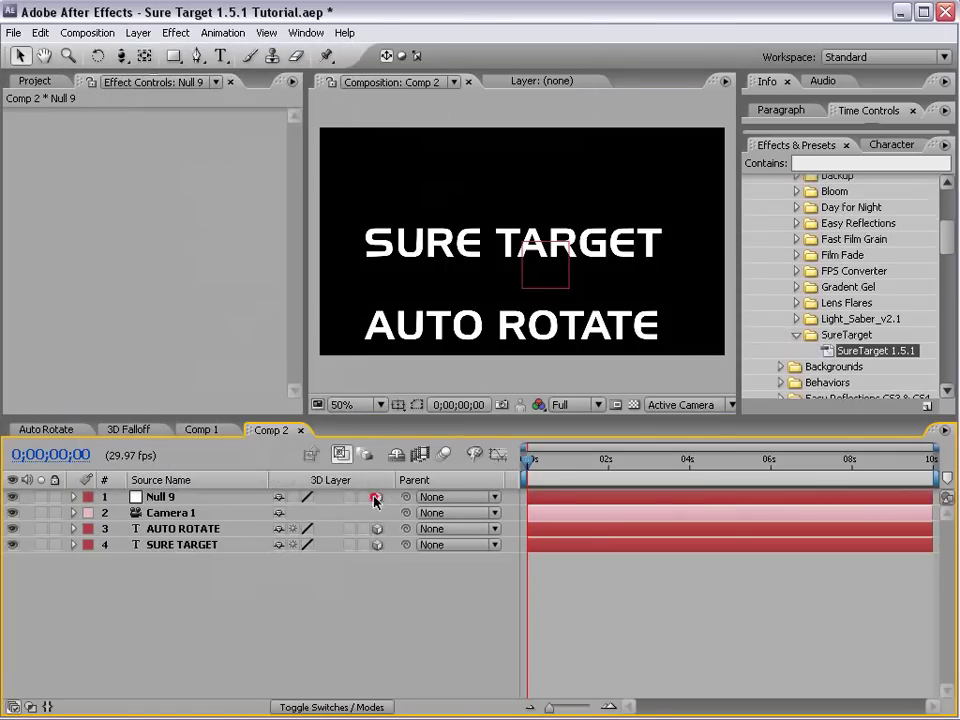
click(377, 497)
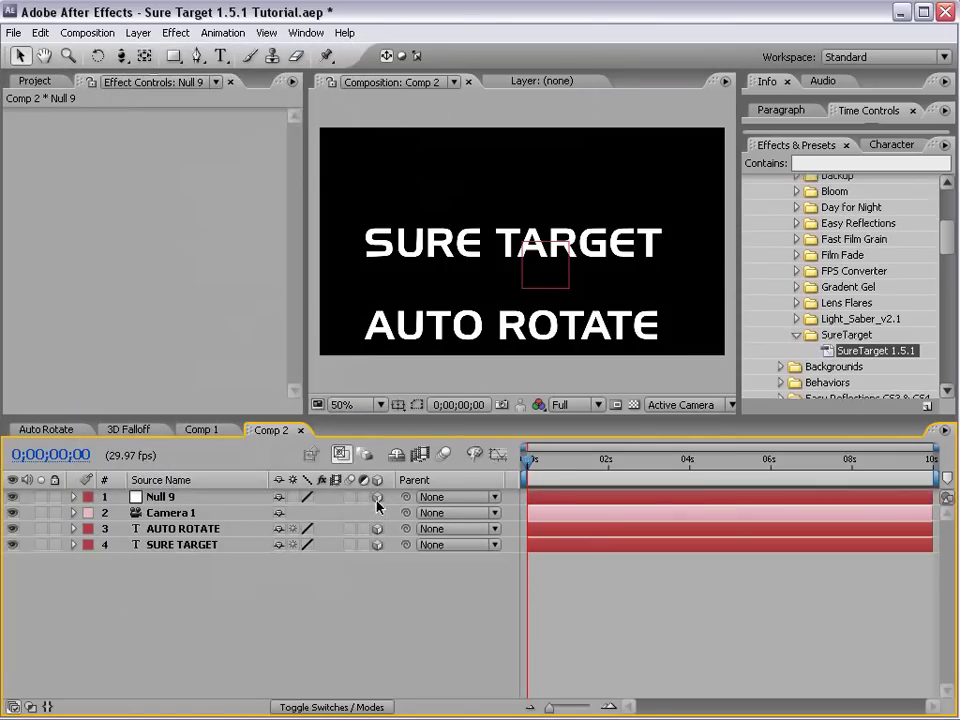
click(192, 512)
drag(406, 512, 162, 500)
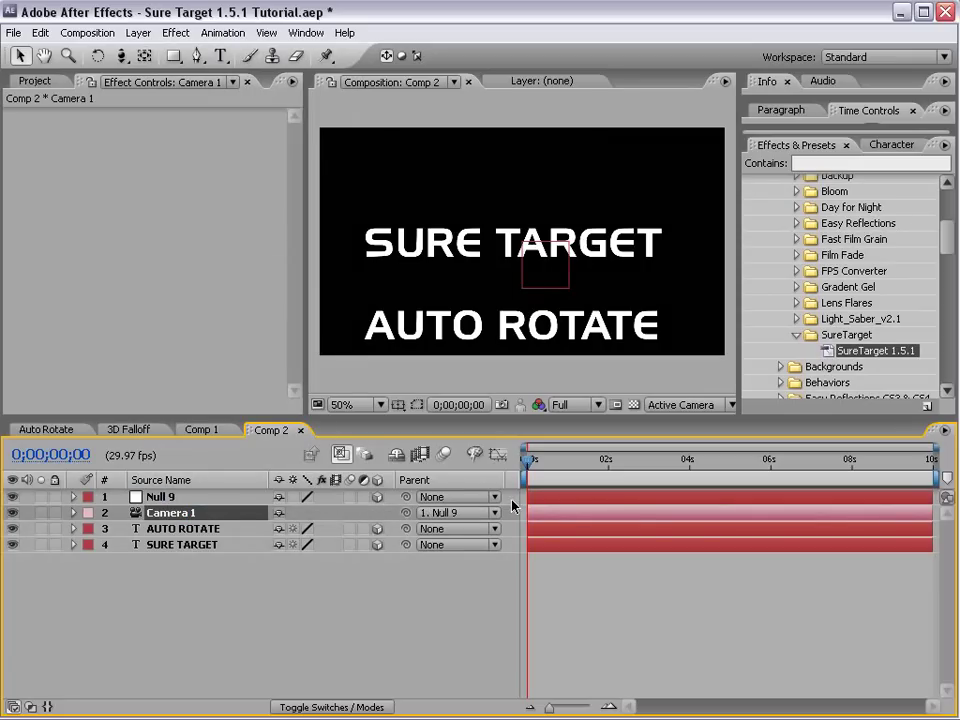
key(alt+Tab)
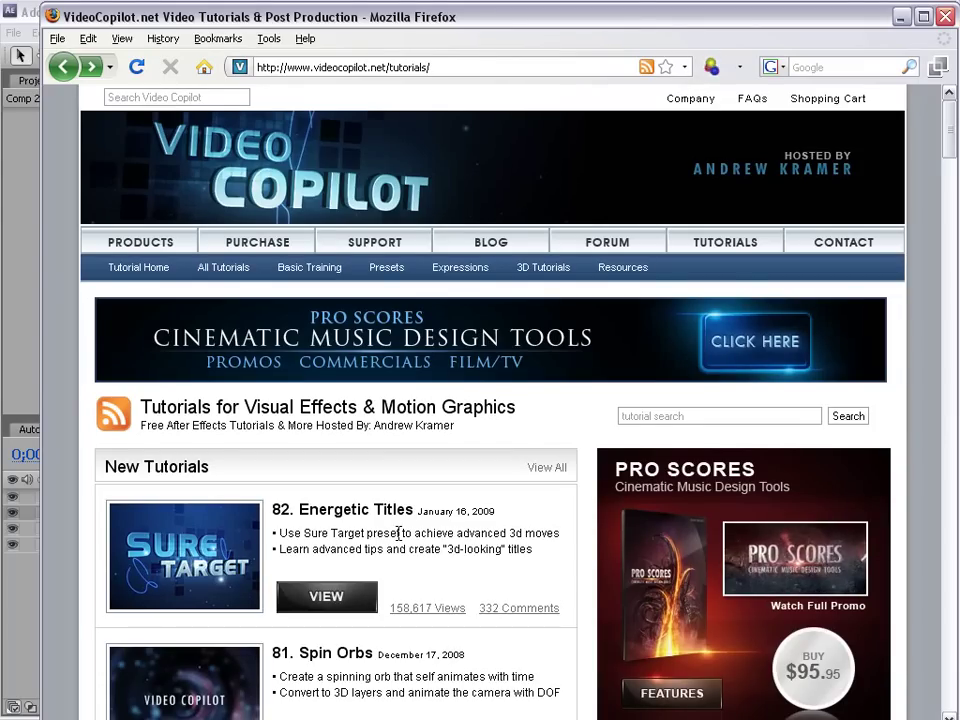
- Apply the SureTarget 1.5.1 preset to Null 9
key(alt+Tab)
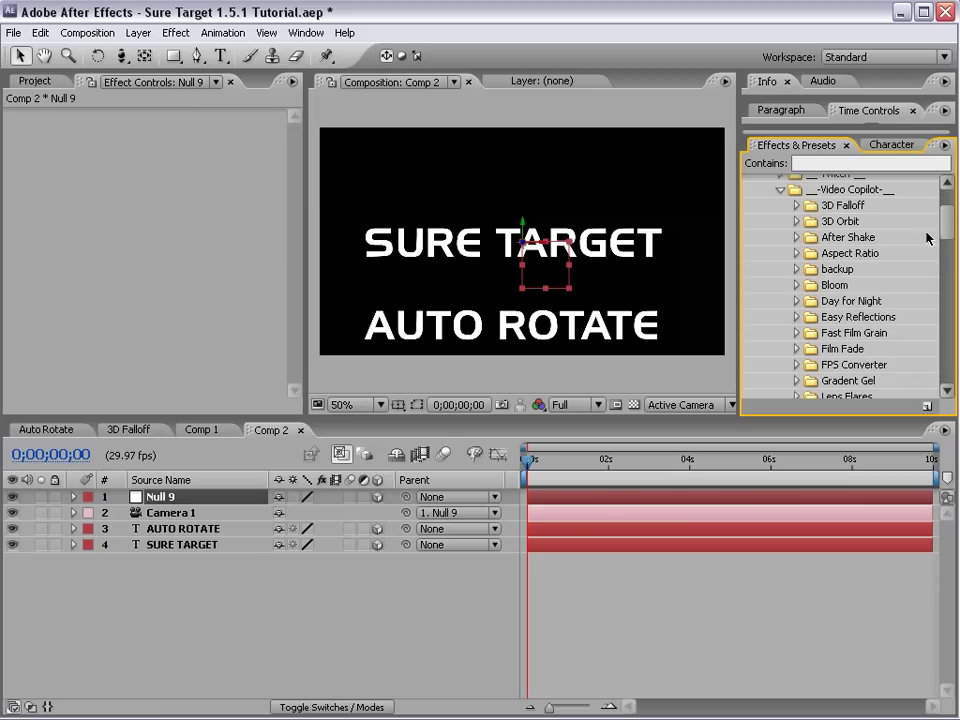
scroll(947, 223, down, 3)
click(880, 347)
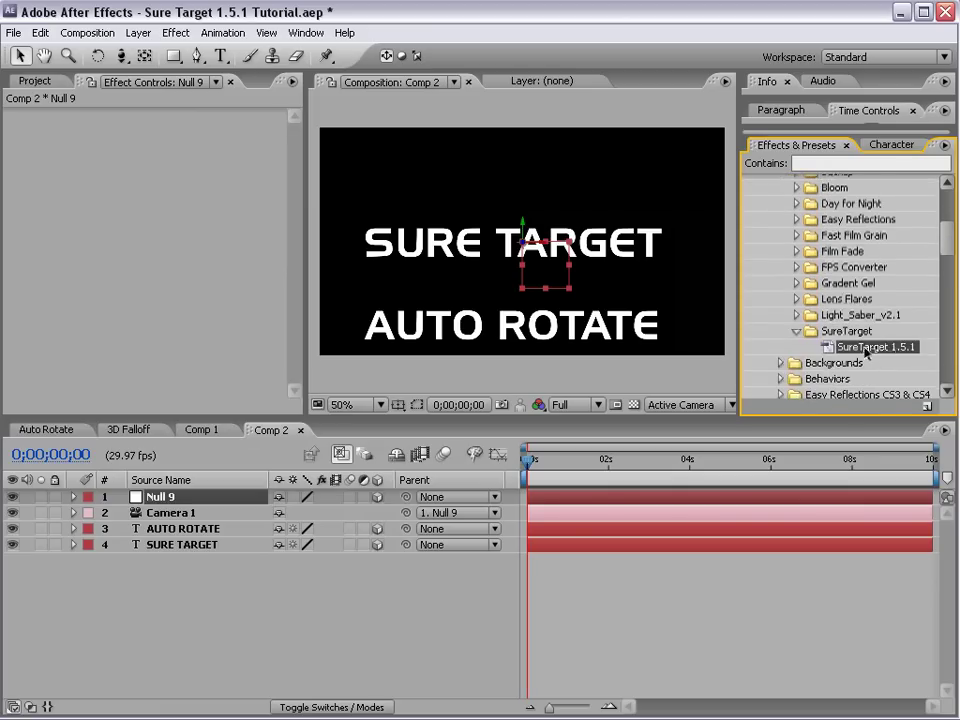
drag(872, 350, 180, 500)
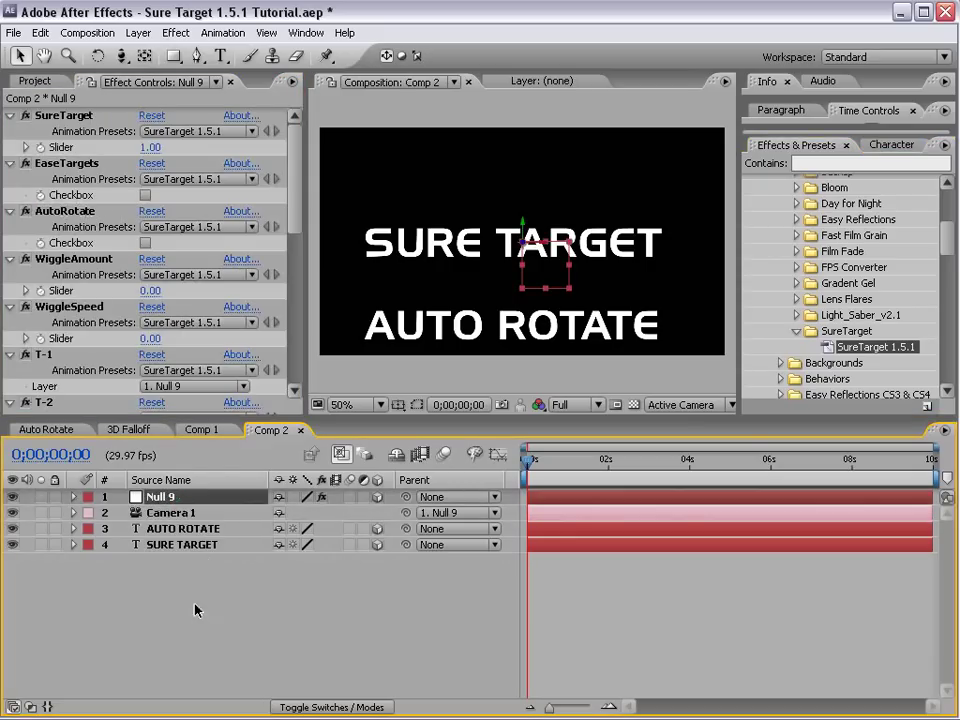
drag(294, 200, 296, 229)
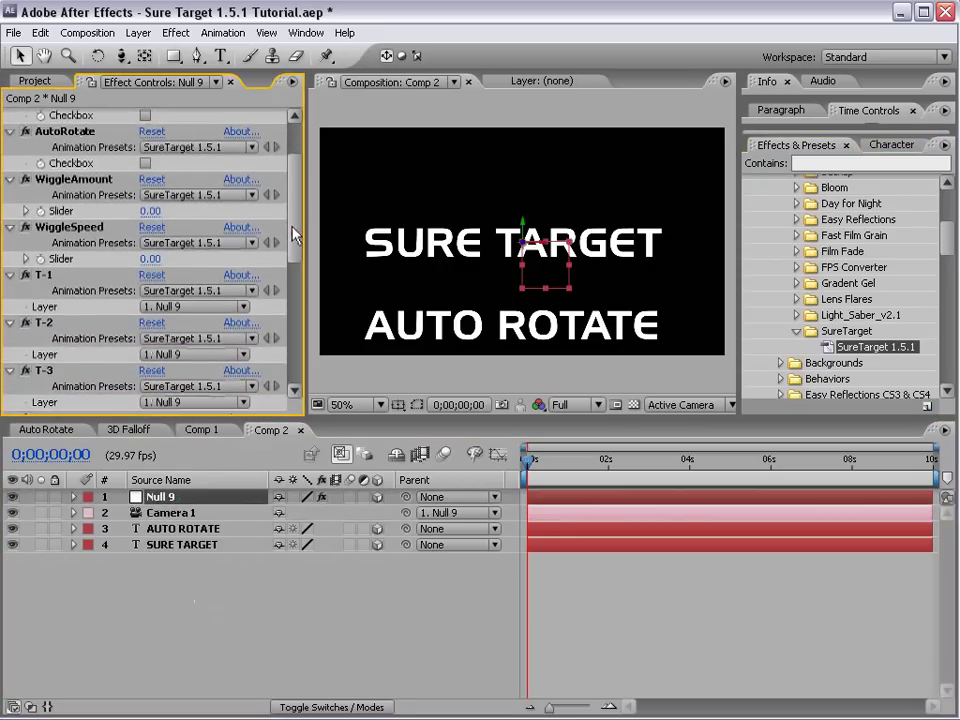
- Point target T-1 at the SURE TARGET layer and T-2 at AUTO ROTATE
click(43, 274)
click(46, 323)
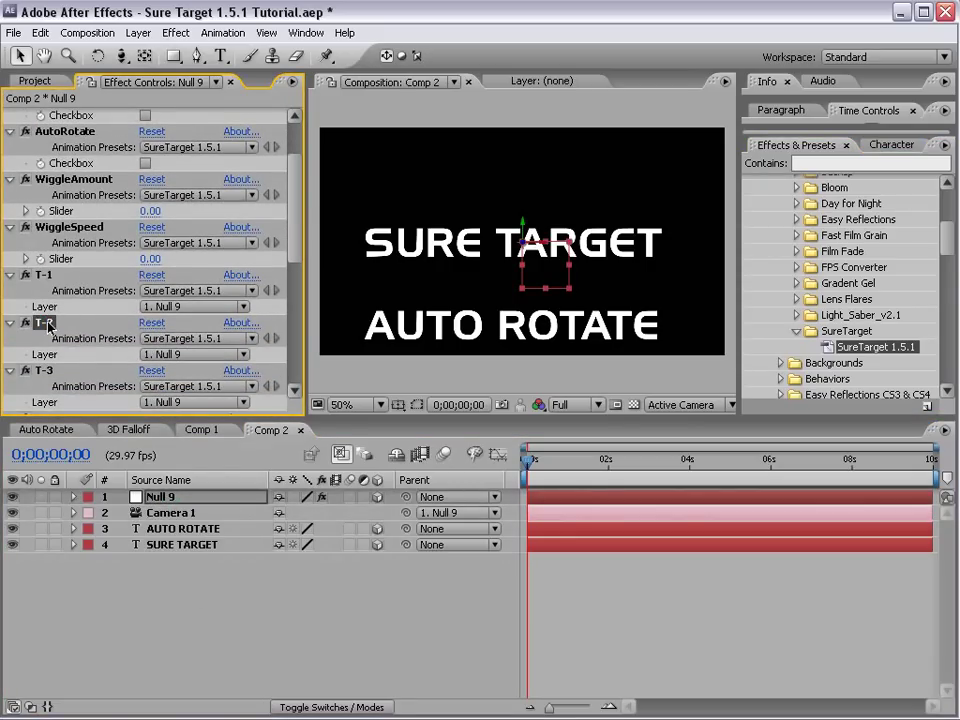
click(45, 275)
click(172, 307)
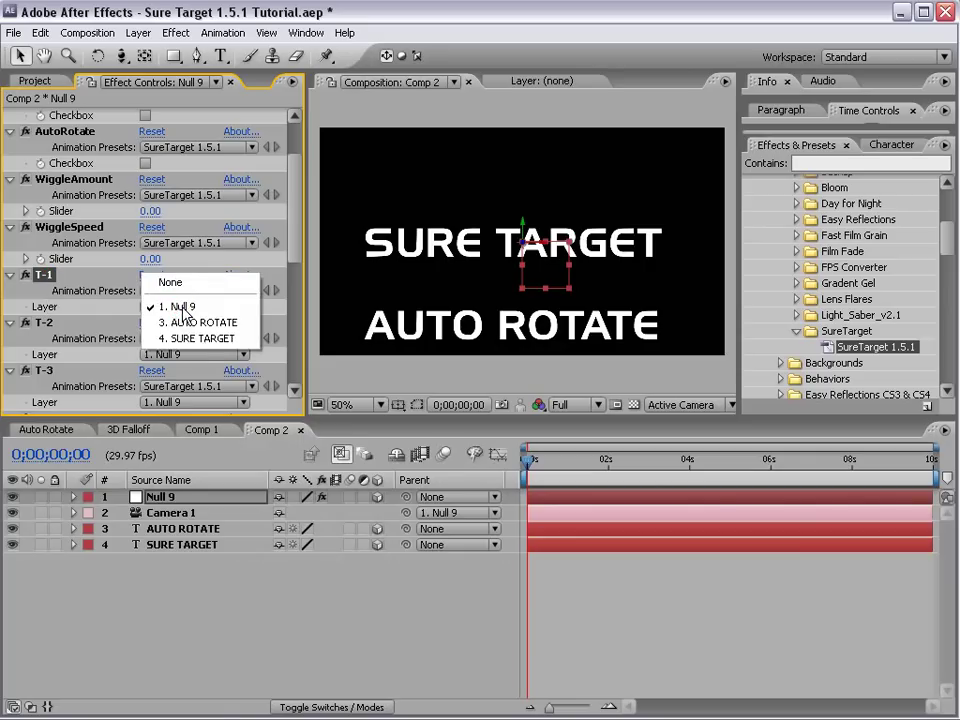
click(200, 338)
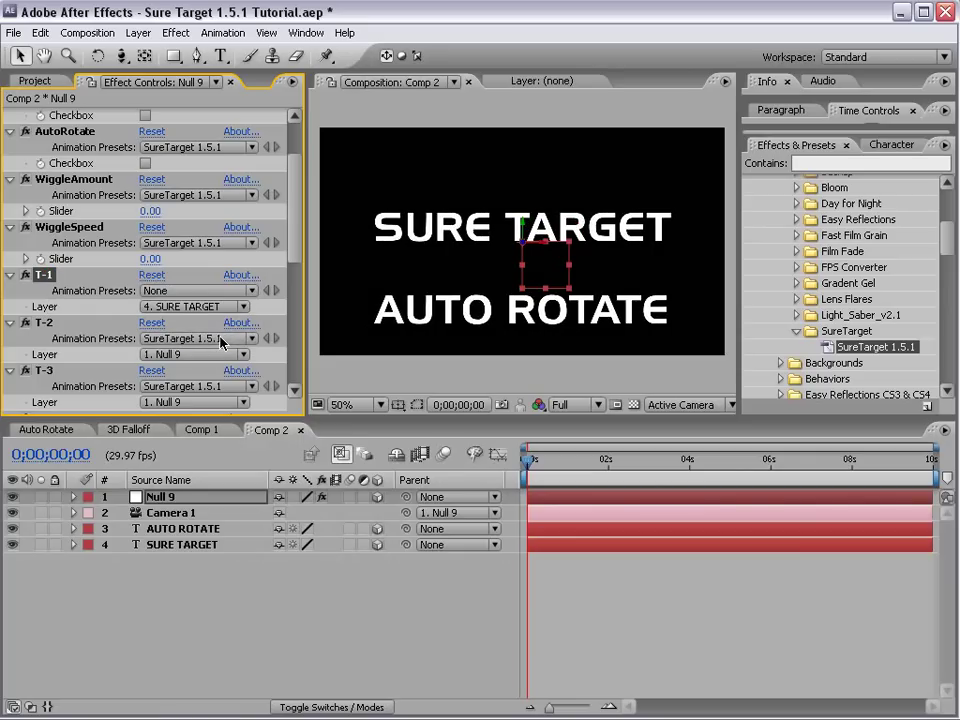
click(45, 323)
click(172, 355)
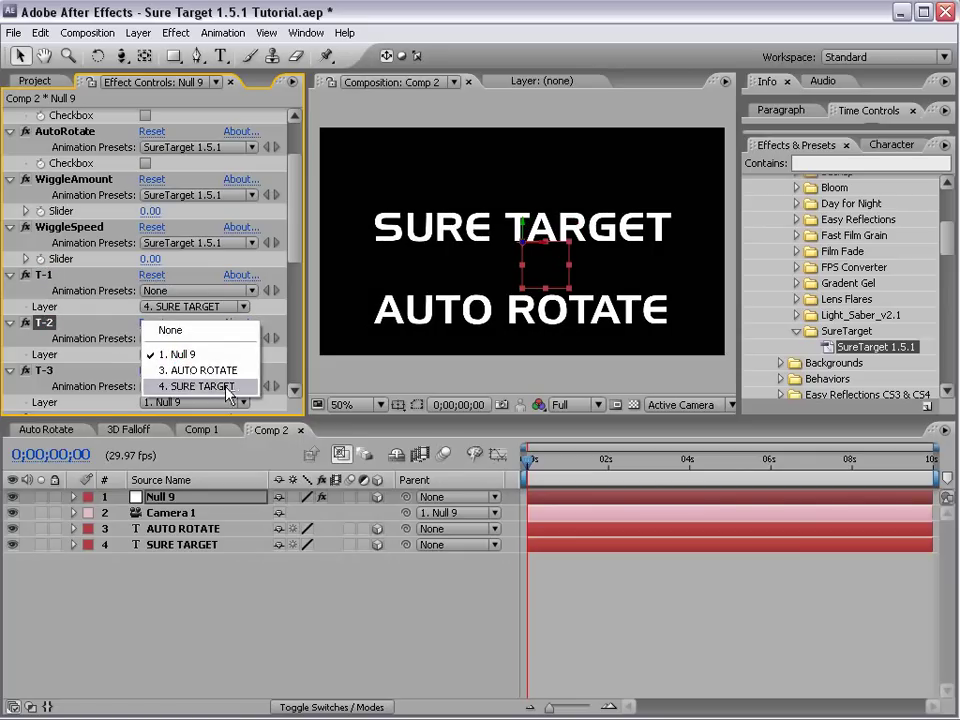
click(205, 371)
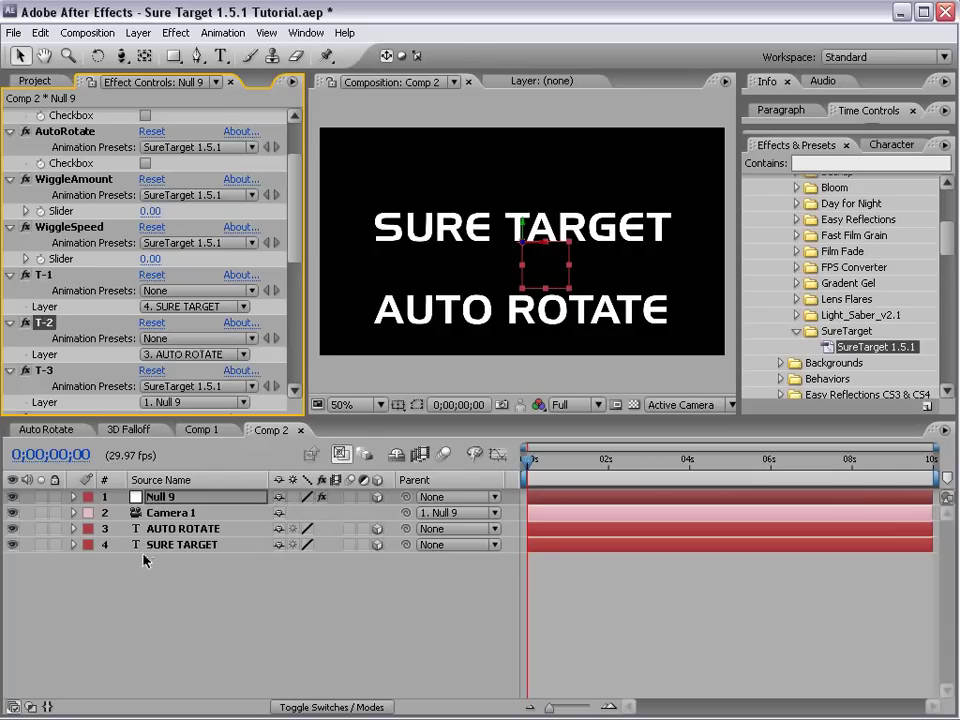
- Keyframe Null 9's SureTarget Slider at 0s and set it to 2 about one second later
click(162, 498)
key(e)
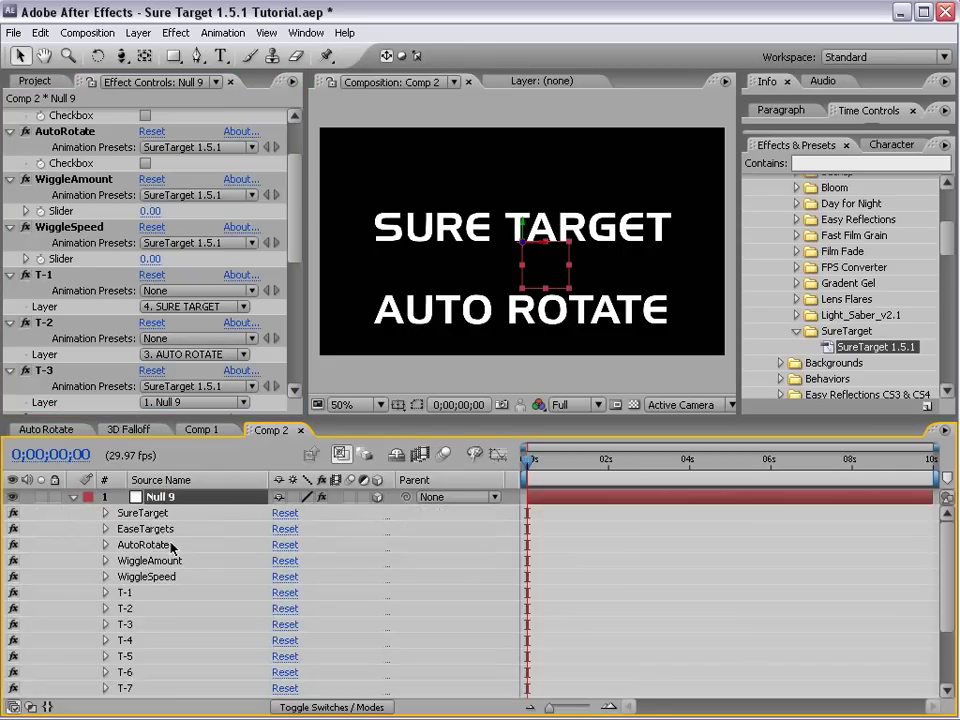
click(106, 513)
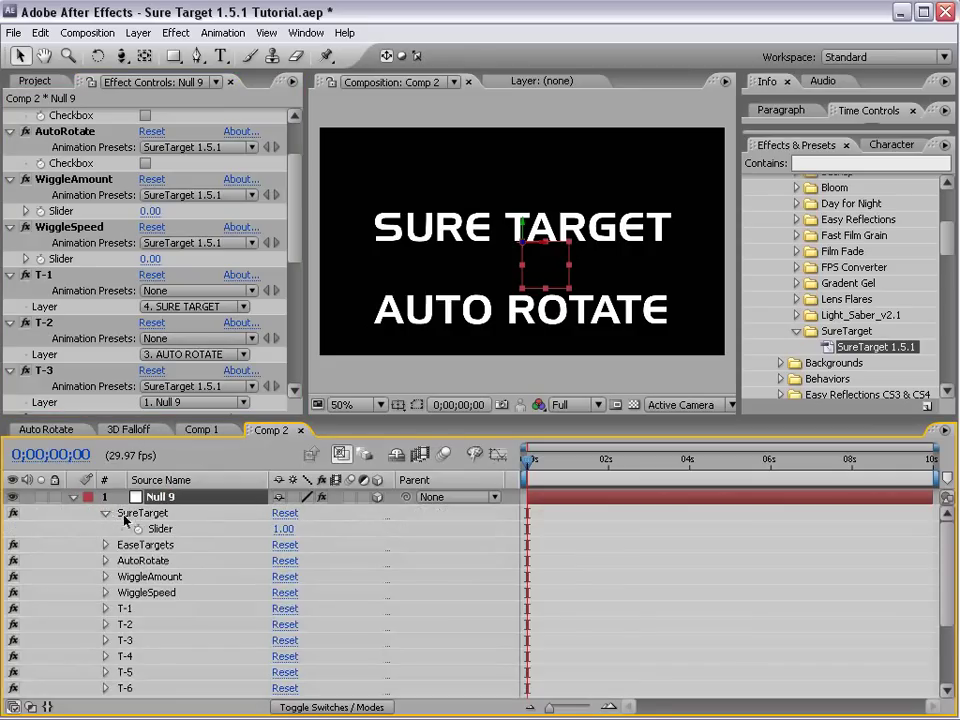
click(138, 529)
drag(527, 459, 570, 459)
click(288, 529)
text(2)
key(Return)
- Preview the camera move and shift both slider keyframes slightly later
key(KP_0)
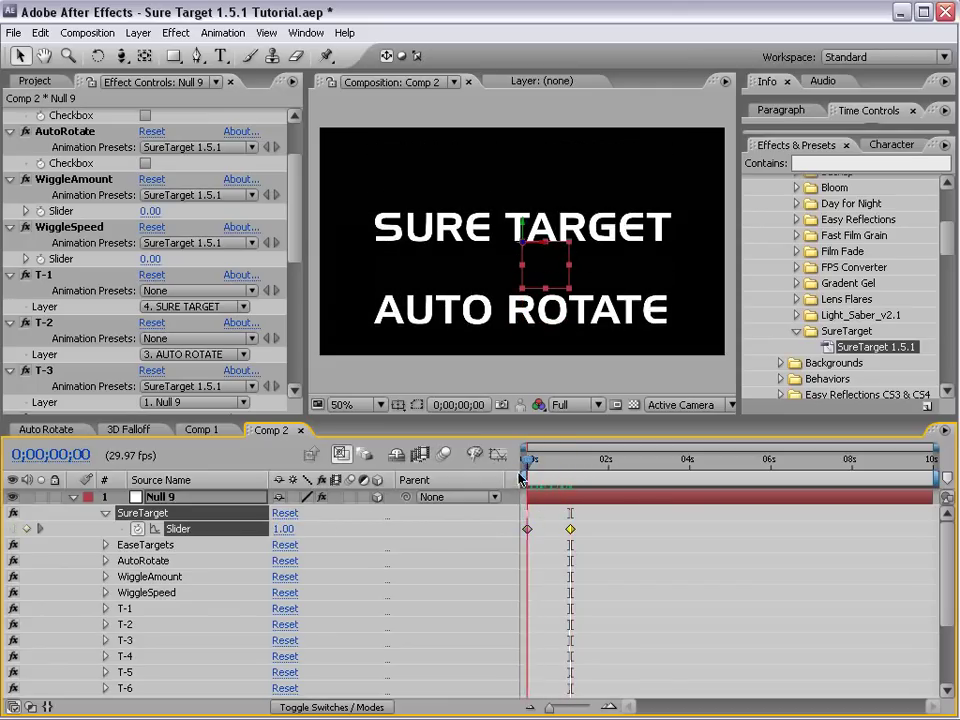
shift+click(527, 528)
drag(527, 528, 551, 528)
click(547, 461)
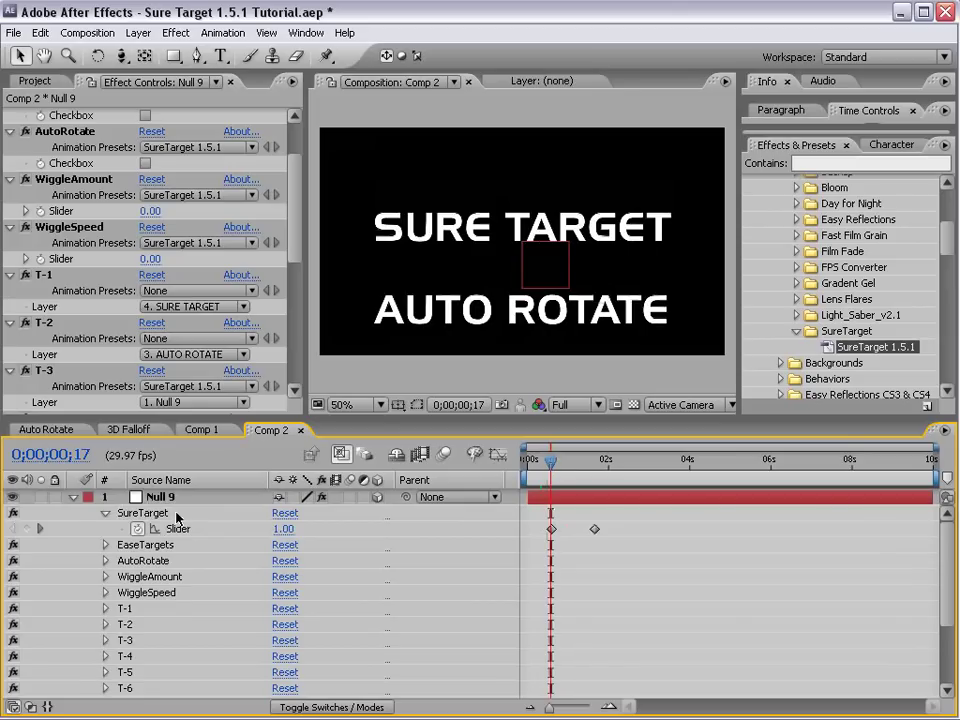
- Reveal the wiggle expression on Null 9's Position and show its speed graph
click(173, 498)
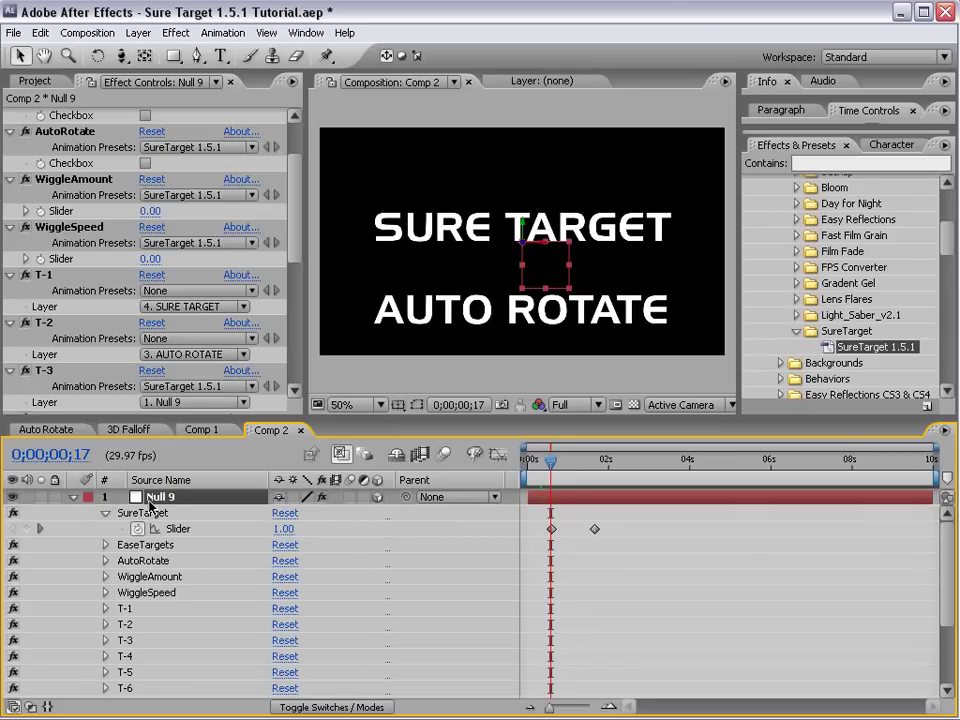
key(p)
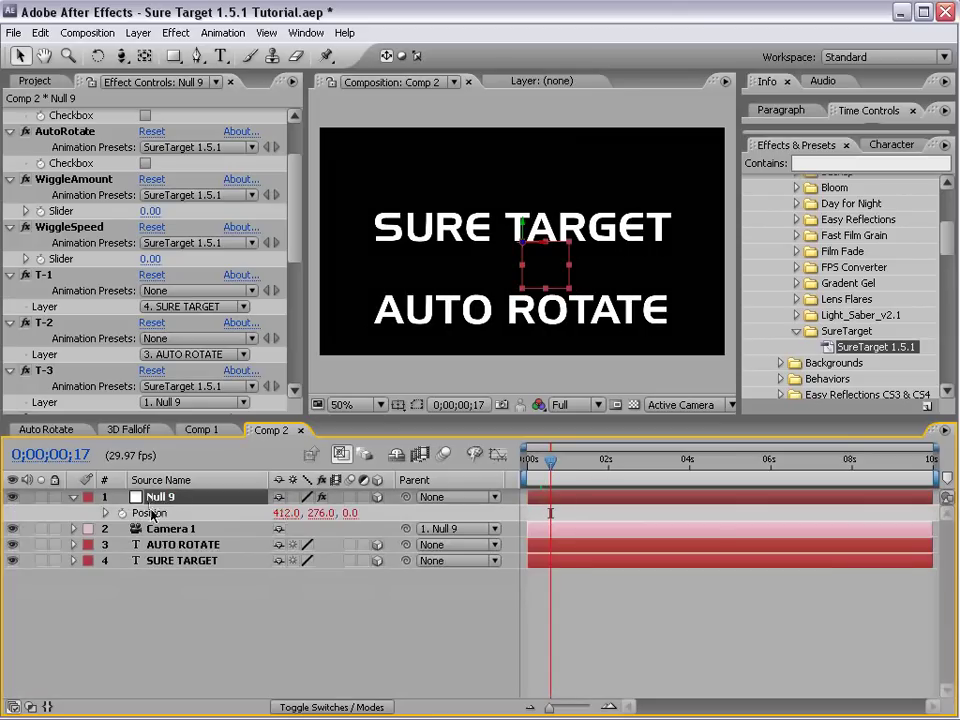
click(150, 512)
click(106, 513)
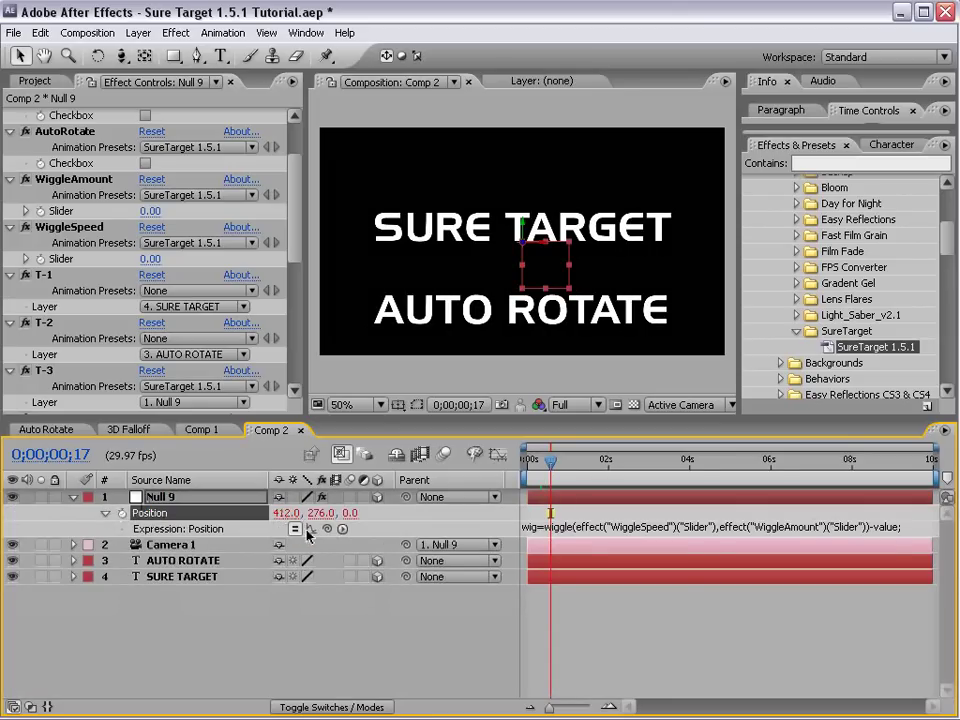
click(498, 454)
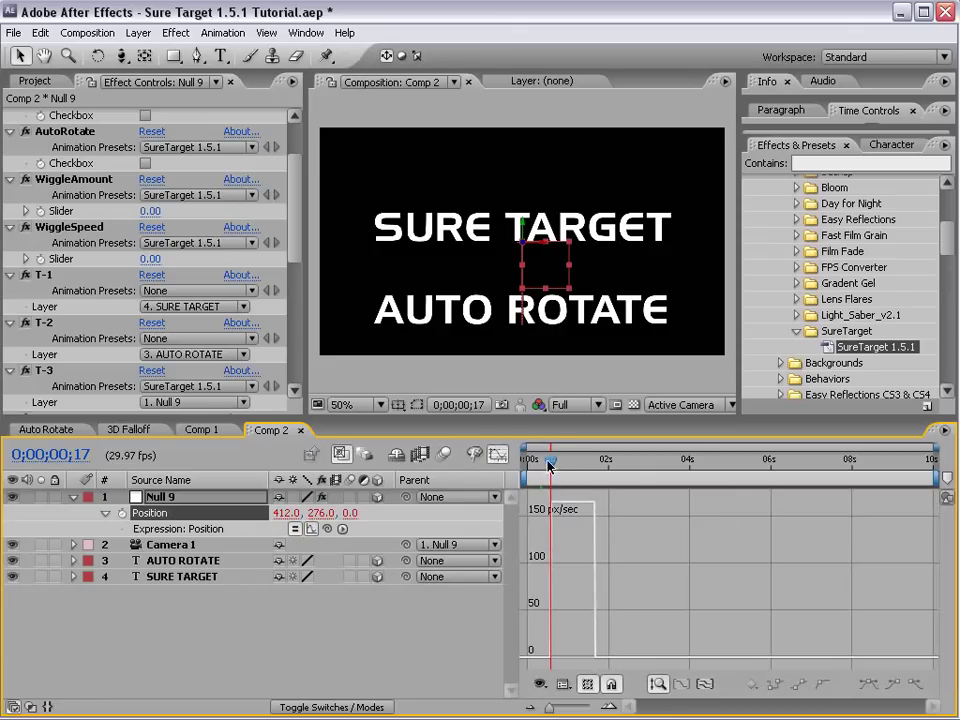
- At frame 8, turn on the EaseTargets checkbox for Null 9
drag(547, 463, 596, 490)
key(u)
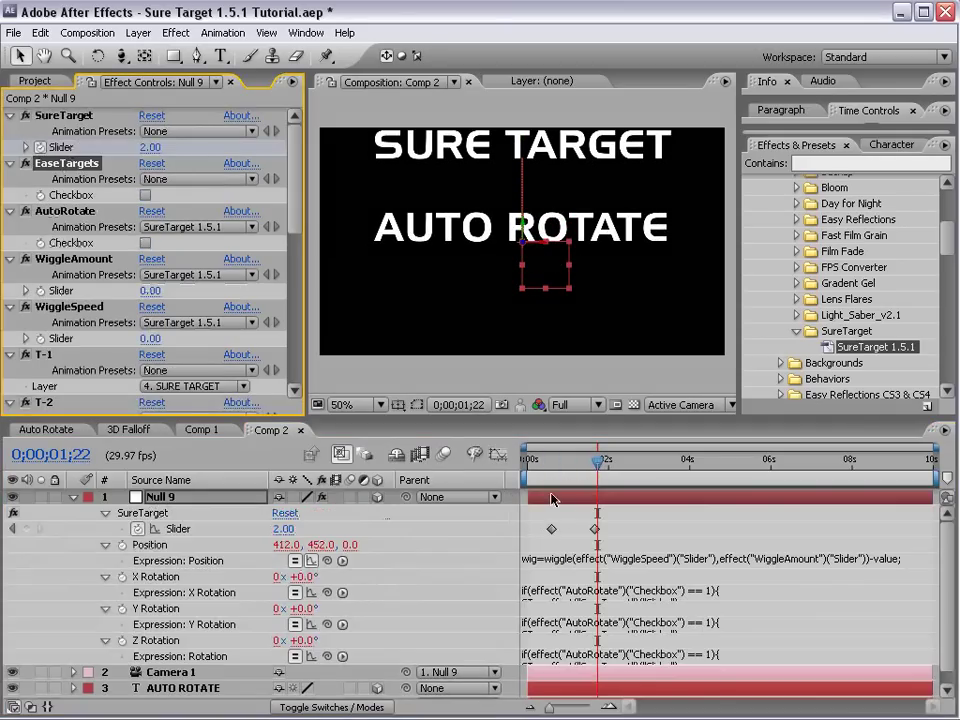
click(417, 377)
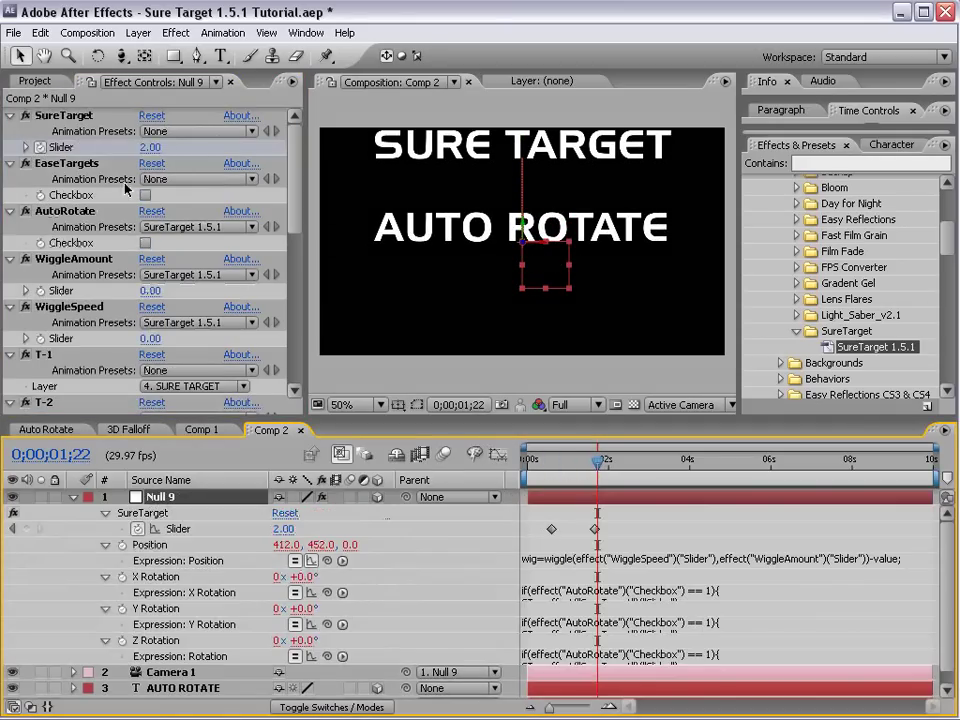
click(67, 164)
click(145, 195)
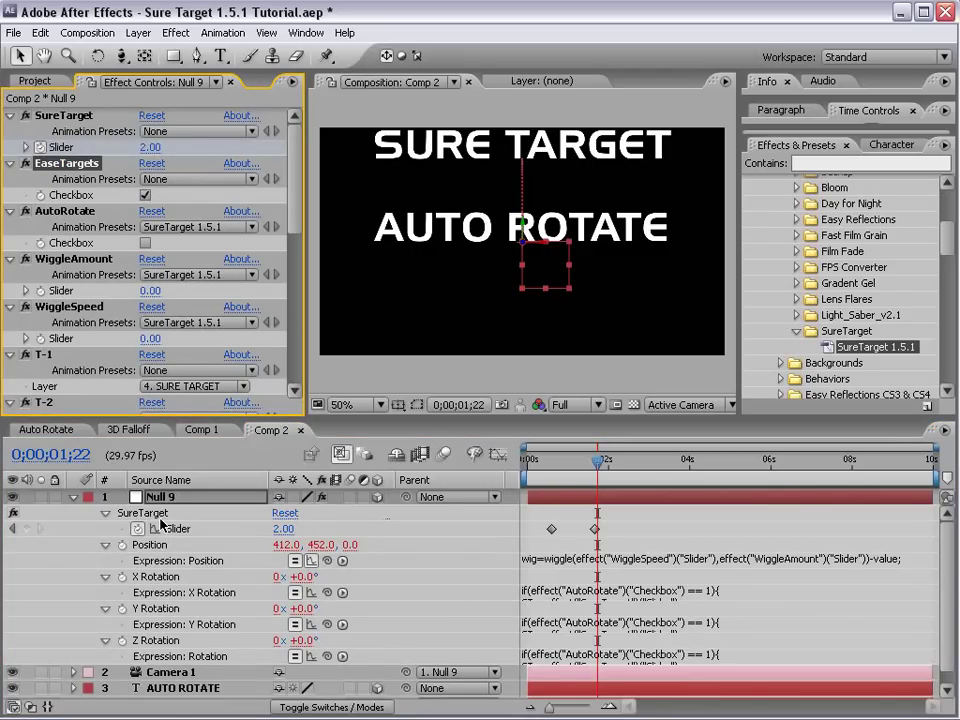
- Reveal Null 9's Position wiggle expression and inspect its speed graph around frame 18
key(u)
key(p)
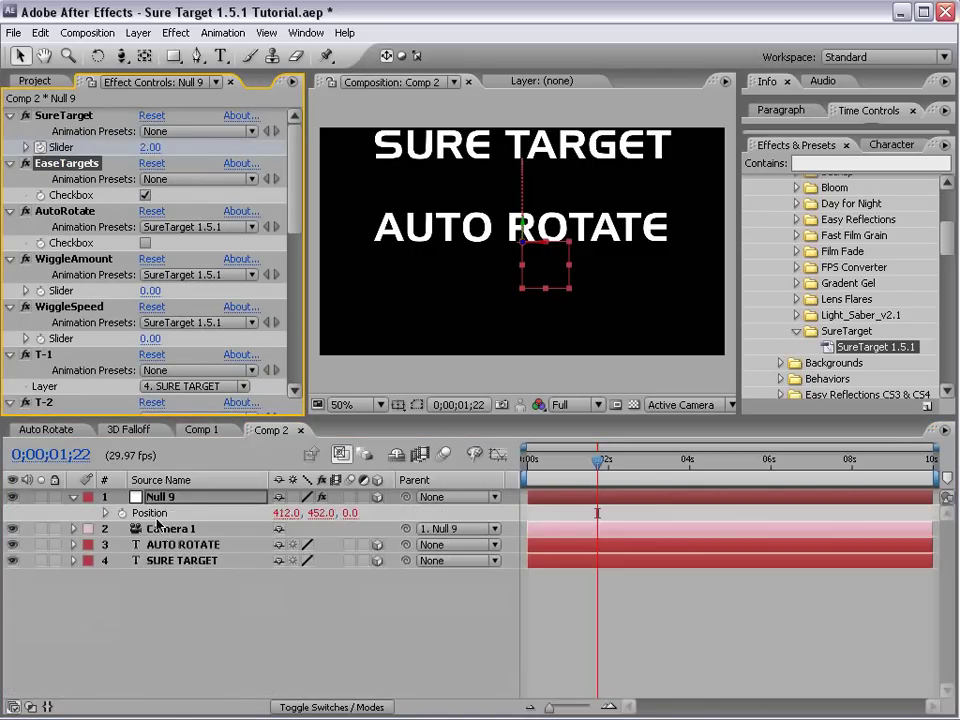
click(86, 513)
text(wig=wiggle(effect("WiggleSpeed")("Slider"),effect("WiggleAmount")("Slider"))-value;)
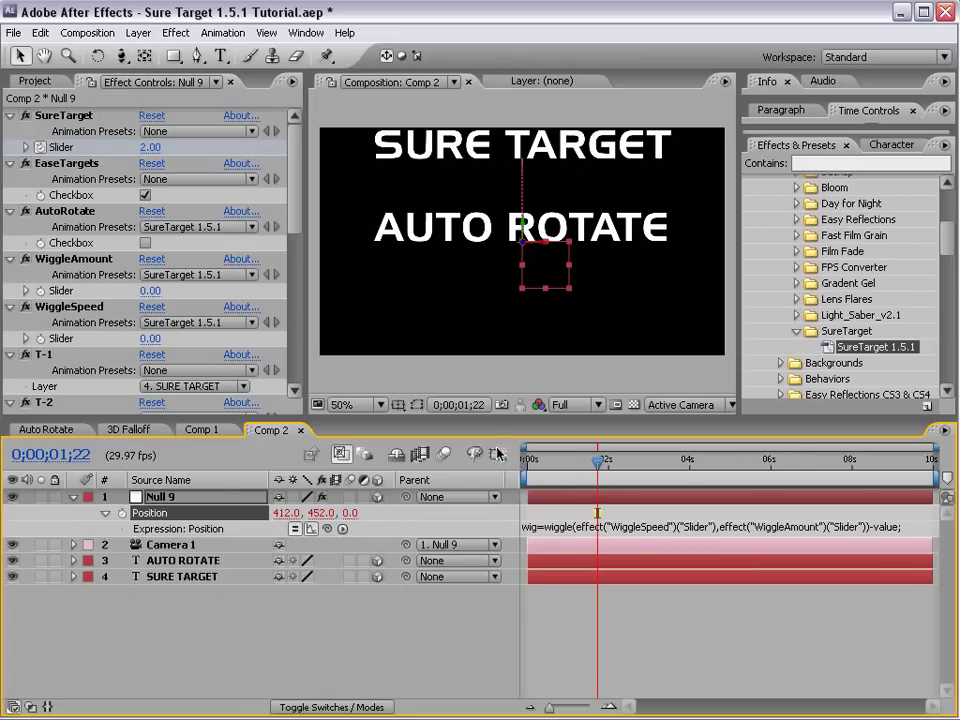
click(499, 454)
mouse_move(600, 470)
mouse_down()
mouse_move(545, 470)
mouse_move(594, 482)
mouse_up()
click(497, 456)
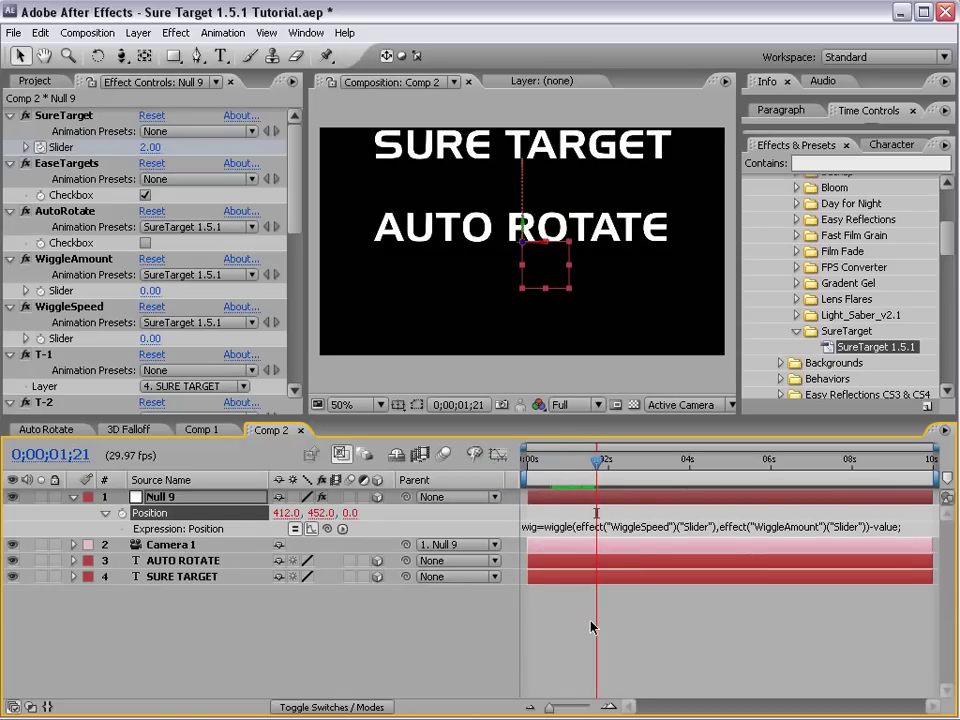
- Copy Auto Rotate's two Medium Orange Solid layers into Comp 2, lower in the stack
click(46, 430)
click(195, 671)
shift+click(195, 688)
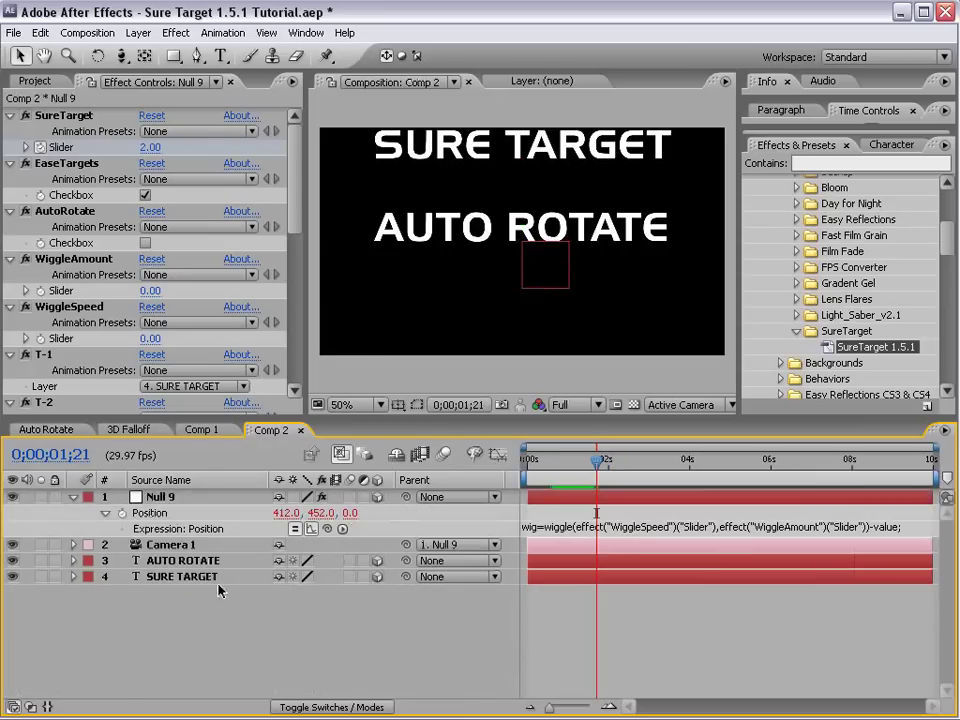
key(ctrl+v)
drag(200, 510, 176, 684)
- Move Null 9's Y position from 452 to 532 so SURE TARGET leaves the frame
click(557, 692)
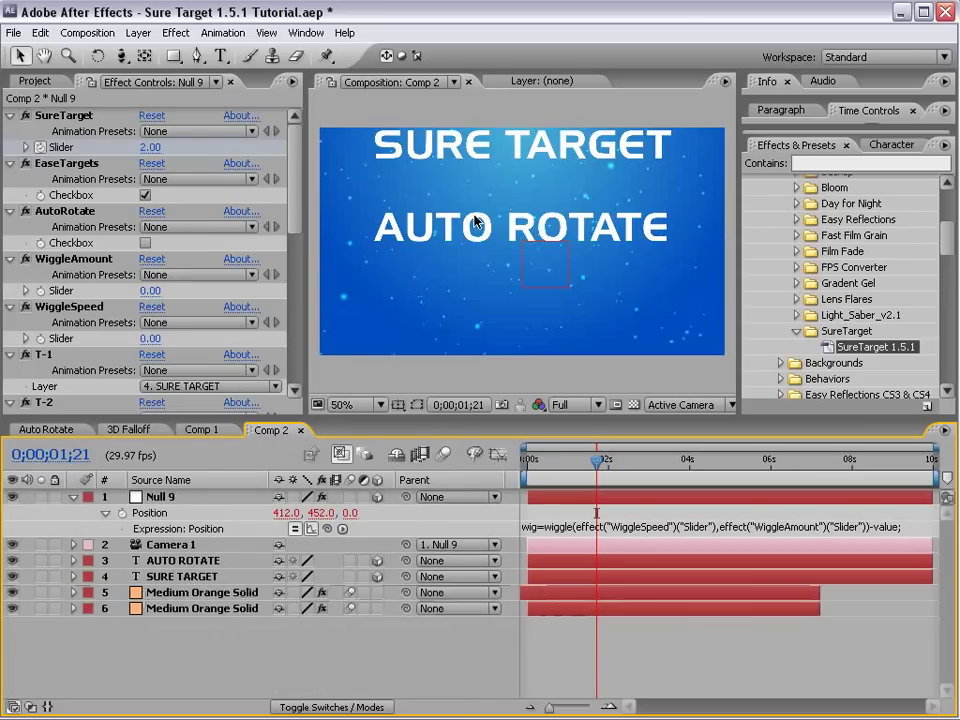
click(195, 560)
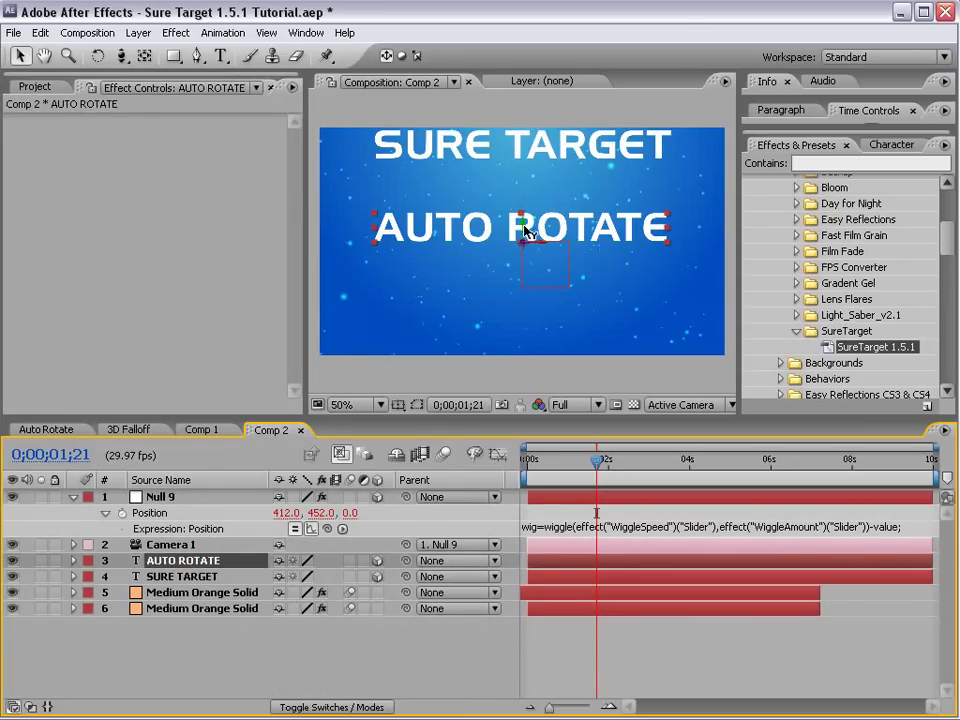
drag(522, 228, 522, 265)
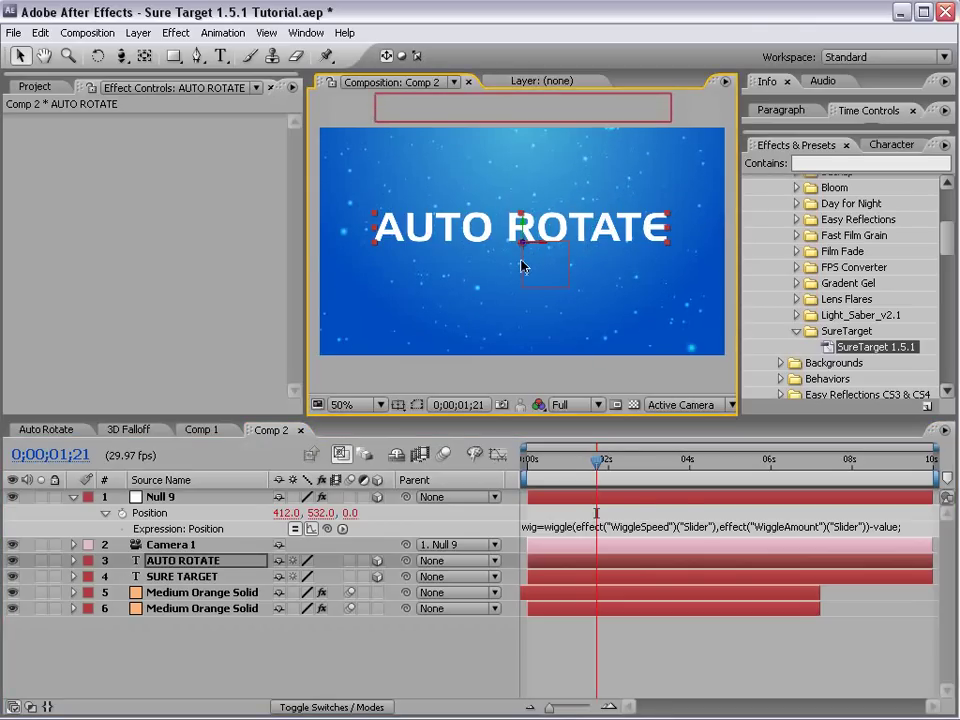
- Expand AUTO ROTATE's Transform group to show its Orientation and X, Y, Z Rotation
click(193, 563)
key(r)
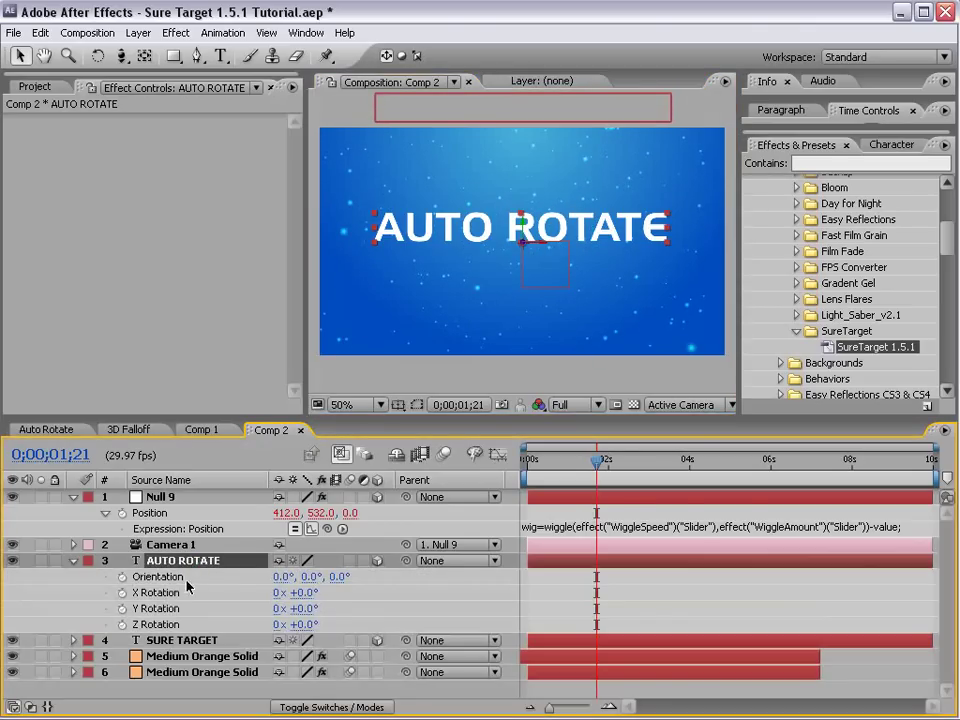
click(73, 561)
click(73, 561)
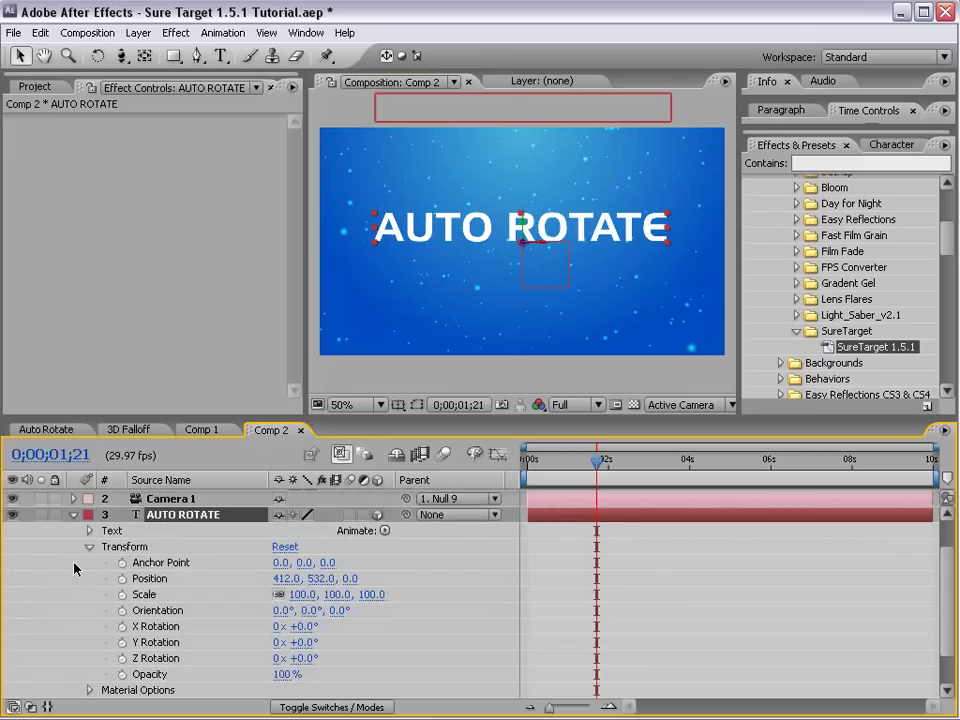
click(110, 548)
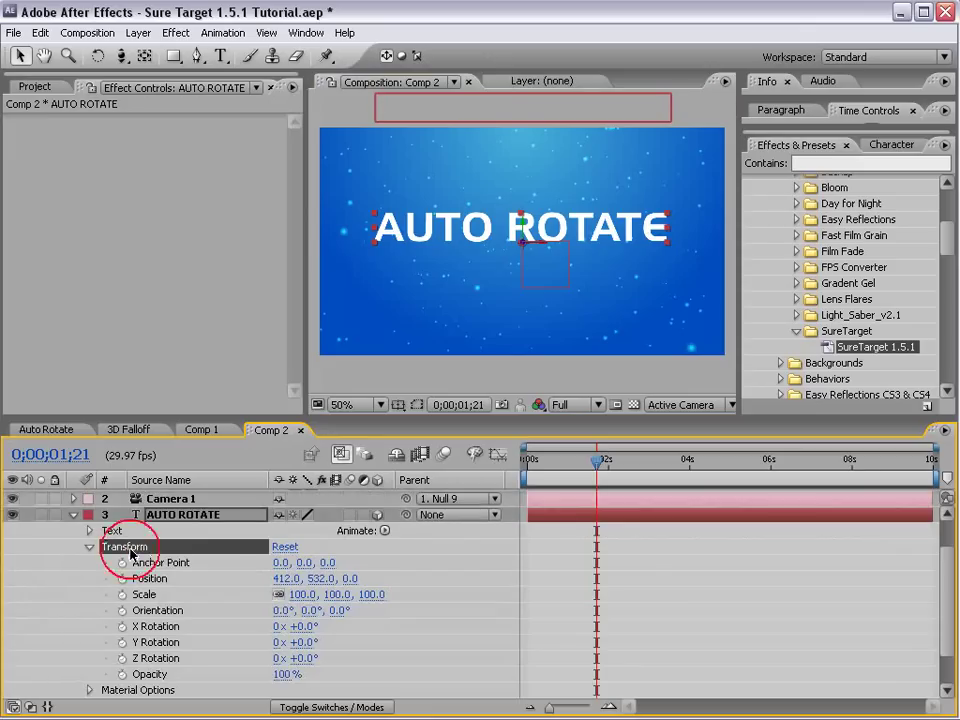
click(158, 611)
click(160, 627)
click(151, 643)
click(155, 659)
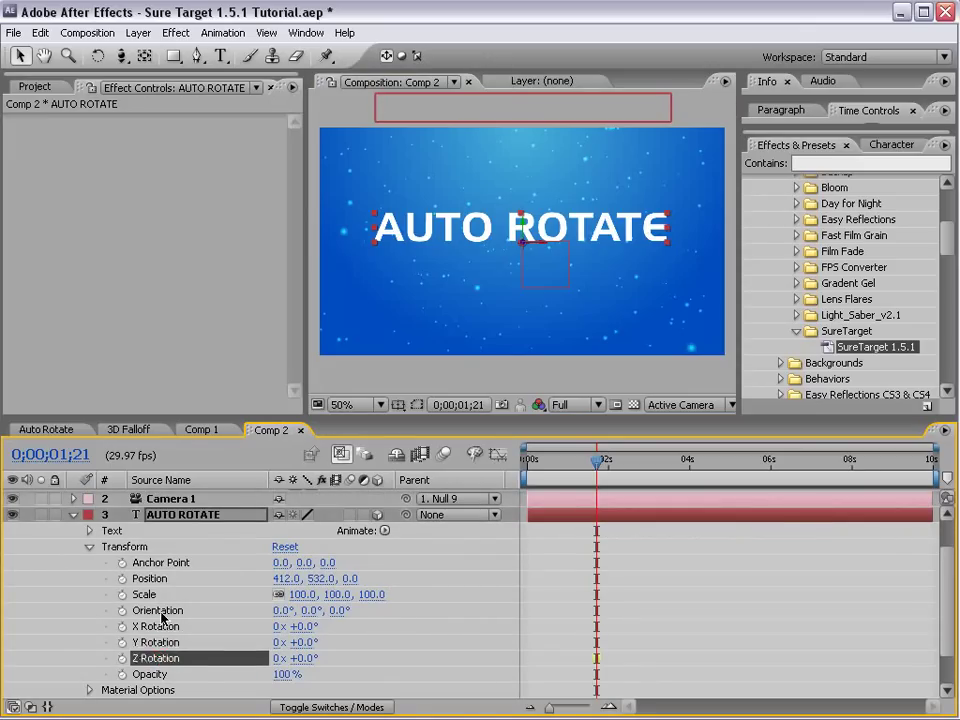
click(156, 611)
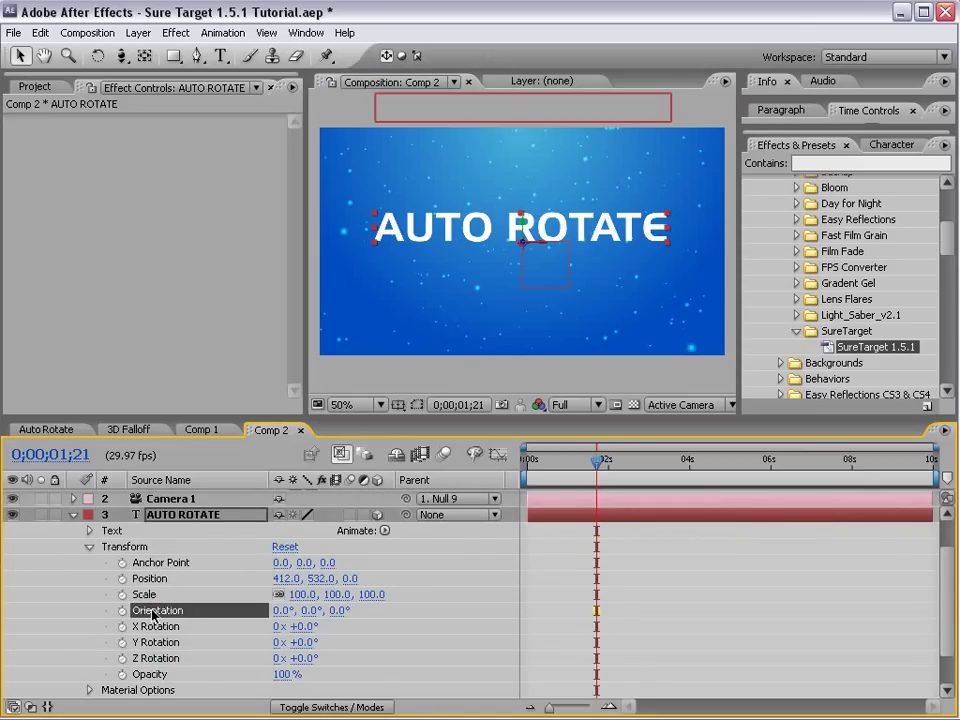
- Set AUTO ROTATE's Orientation to 0, 342, 0 and Y Rotation to +137°, reviewing from frame 10
click(97, 57)
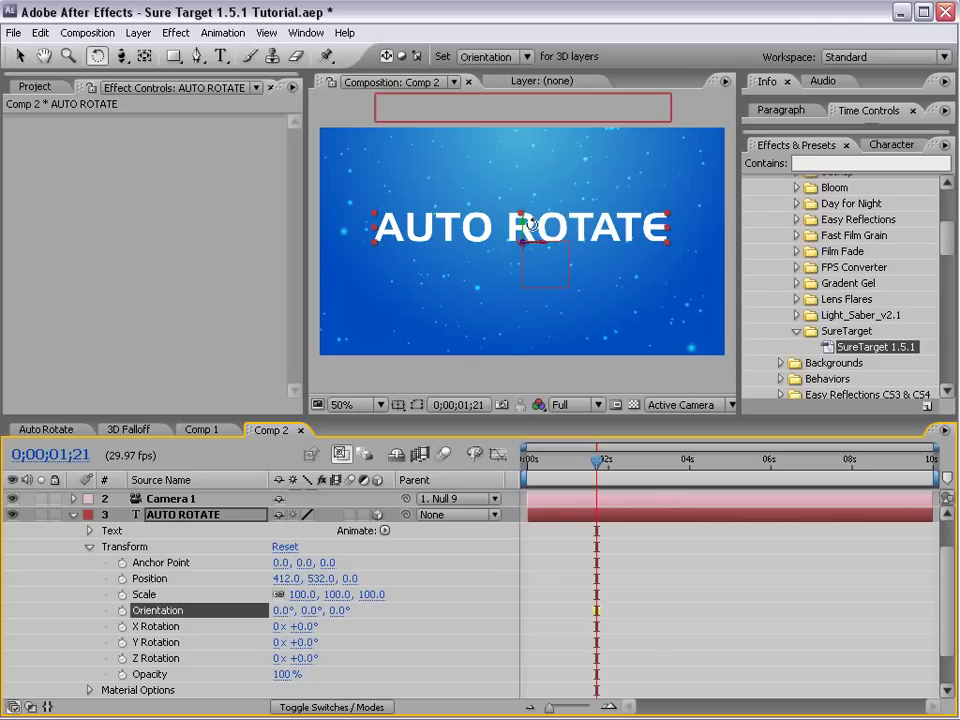
mouse_move(521, 231)
mouse_down()
mouse_move(512, 232)
mouse_move(540, 233)
mouse_move(530, 236)
mouse_up()
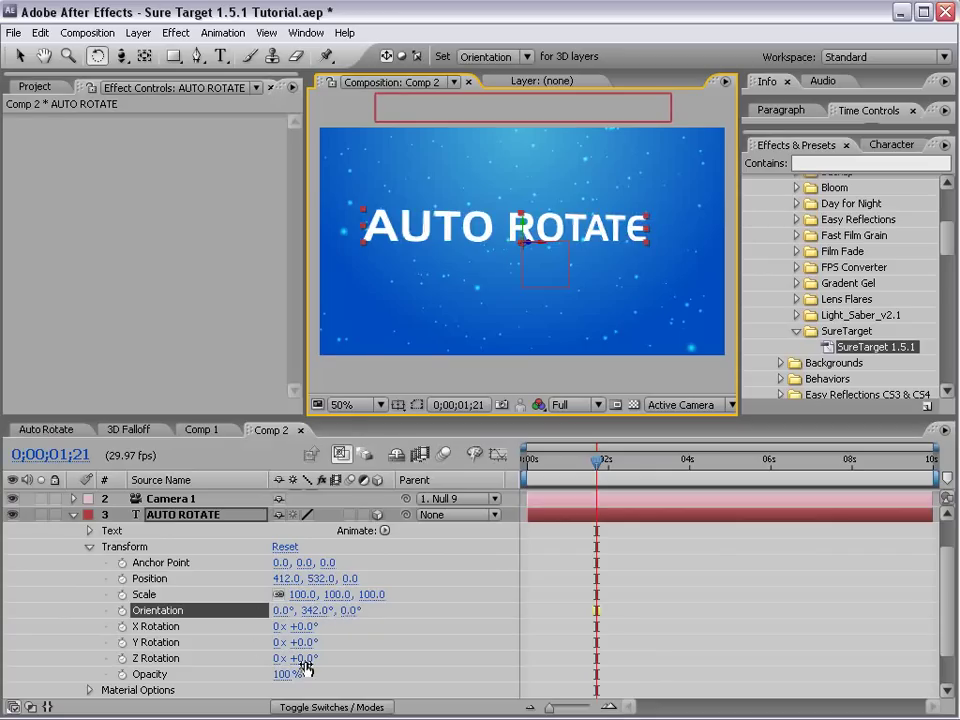
key(Down)
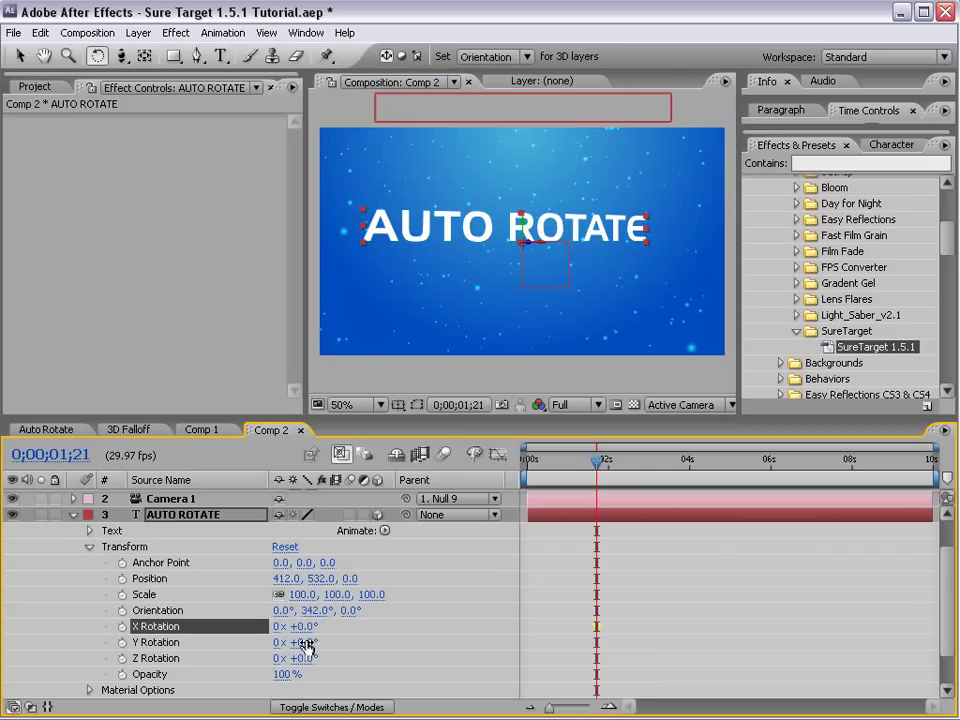
drag(302, 642, 436, 642)
mouse_move(597, 462)
mouse_down()
mouse_move(553, 463)
mouse_move(541, 480)
mouse_move(598, 486)
mouse_move(553, 495)
mouse_move(598, 486)
mouse_up()
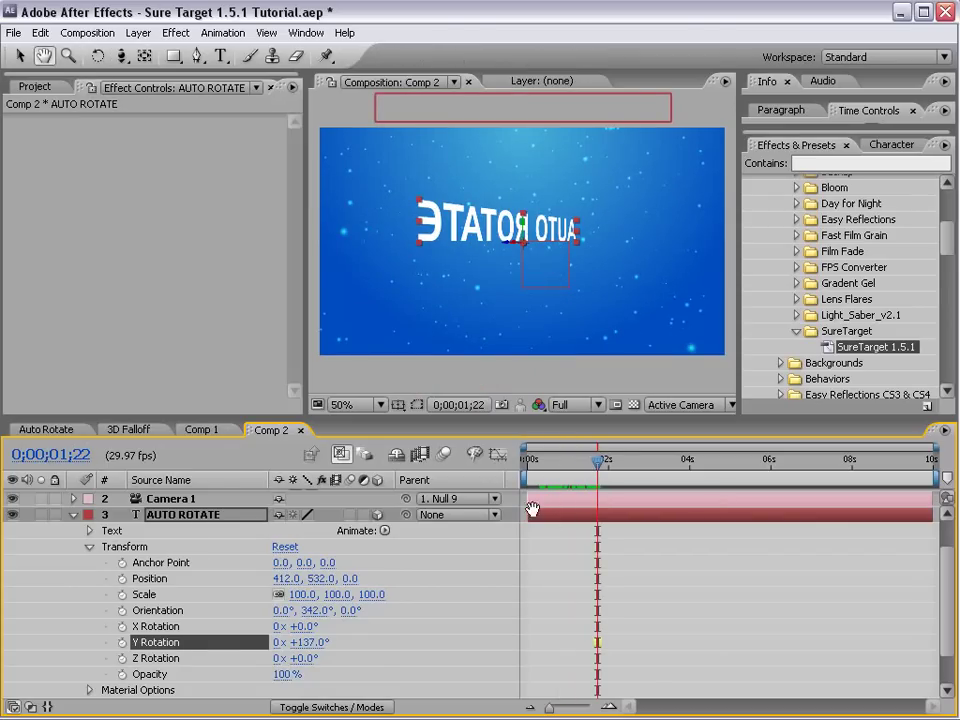
scroll(558, 563, up, 2)
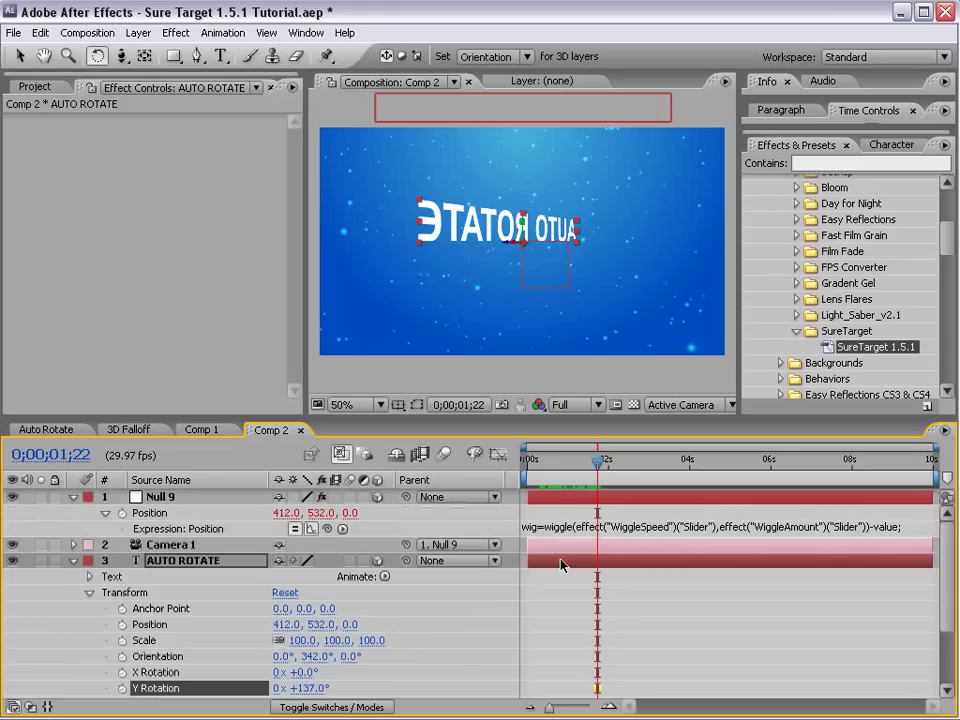
- Enable AutoRotate on Null 9 and scrub back to review its new rotation expressions
click(155, 497)
click(122, 213)
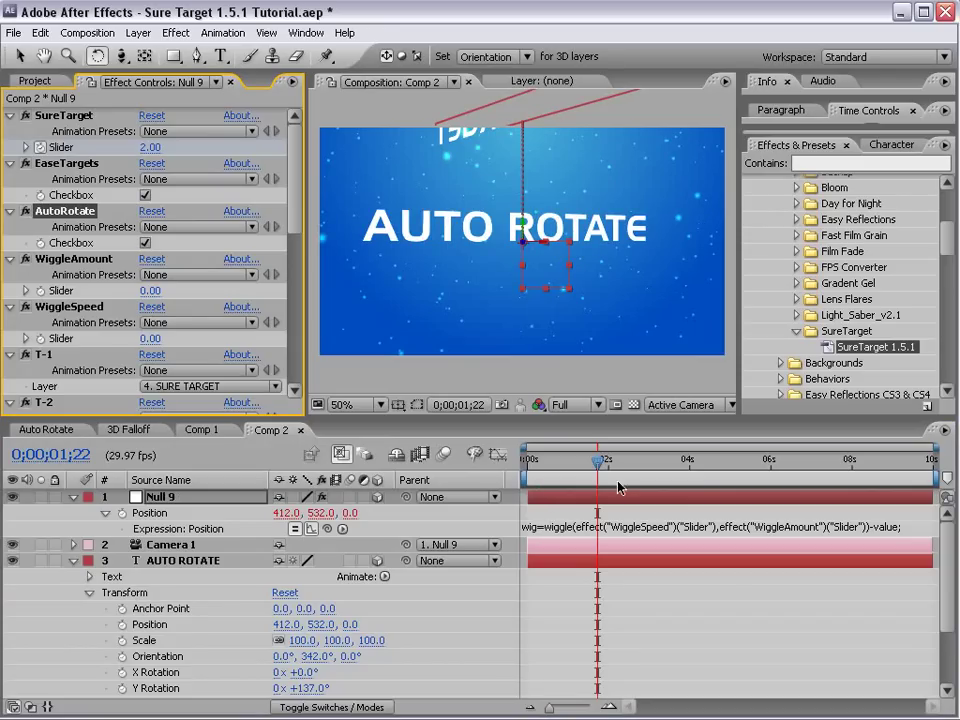
key(u)
drag(597, 461, 597, 487)
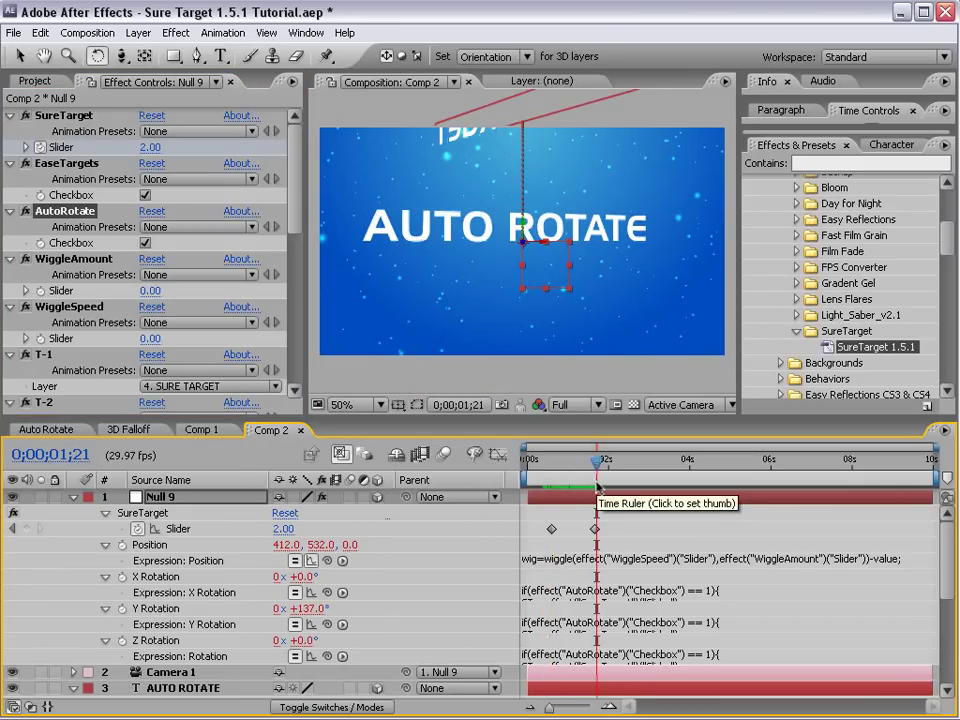
- Rotate the AUTO ROTATE text to Orientation 0, 28, 0 and scrub from 0;00;00;10 to check
click(432, 222)
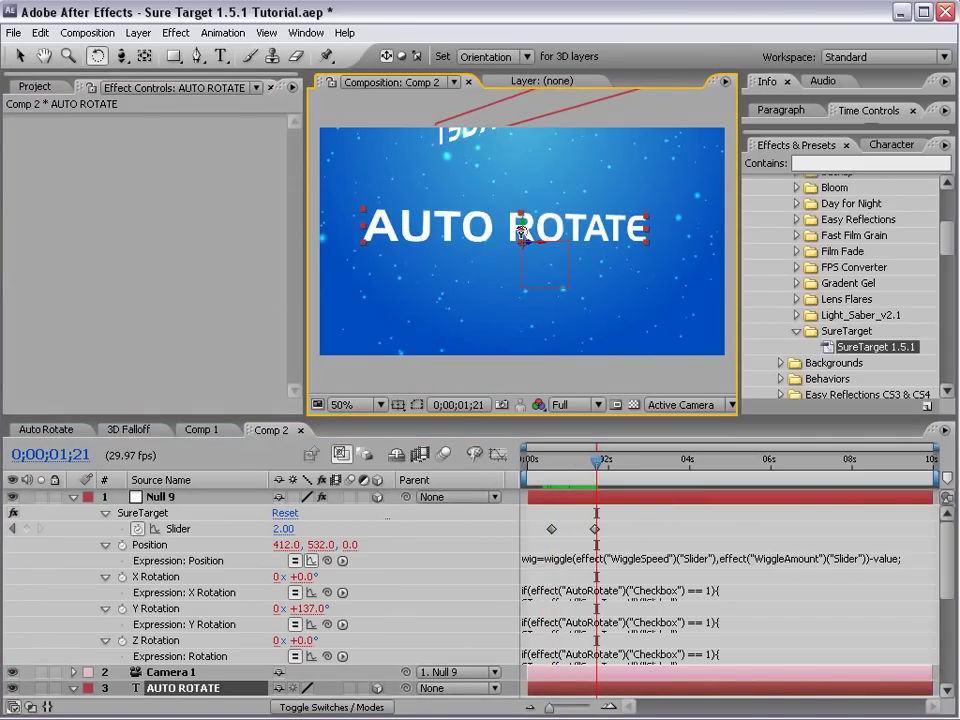
drag(516, 229, 536, 248)
key(v)
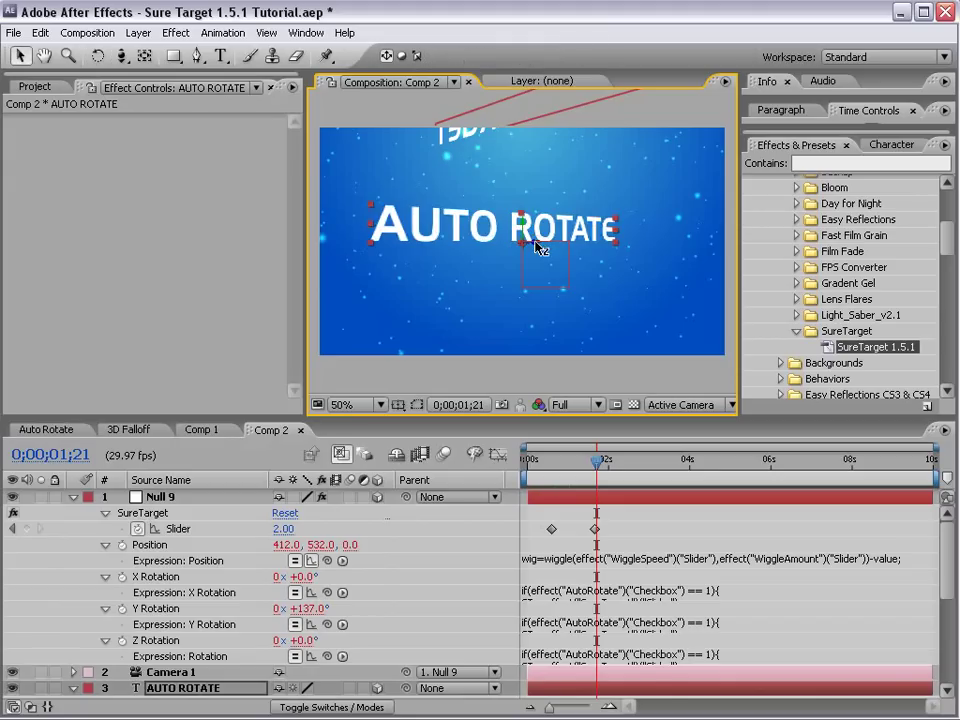
key(w)
drag(400, 178, 492, 232)
click(541, 461)
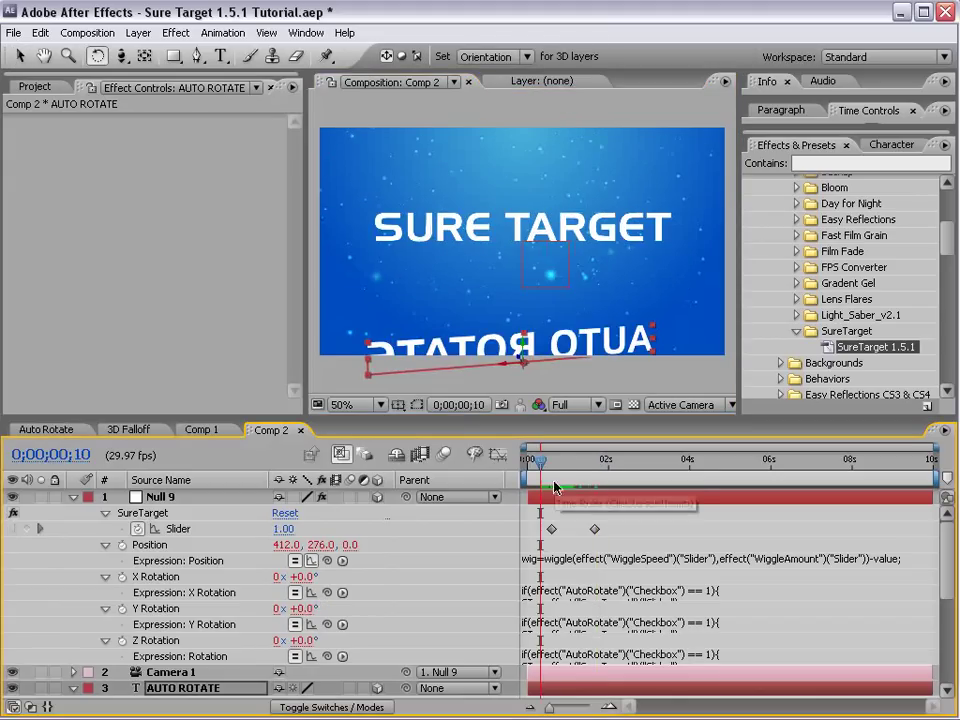
drag(541, 461, 589, 464)
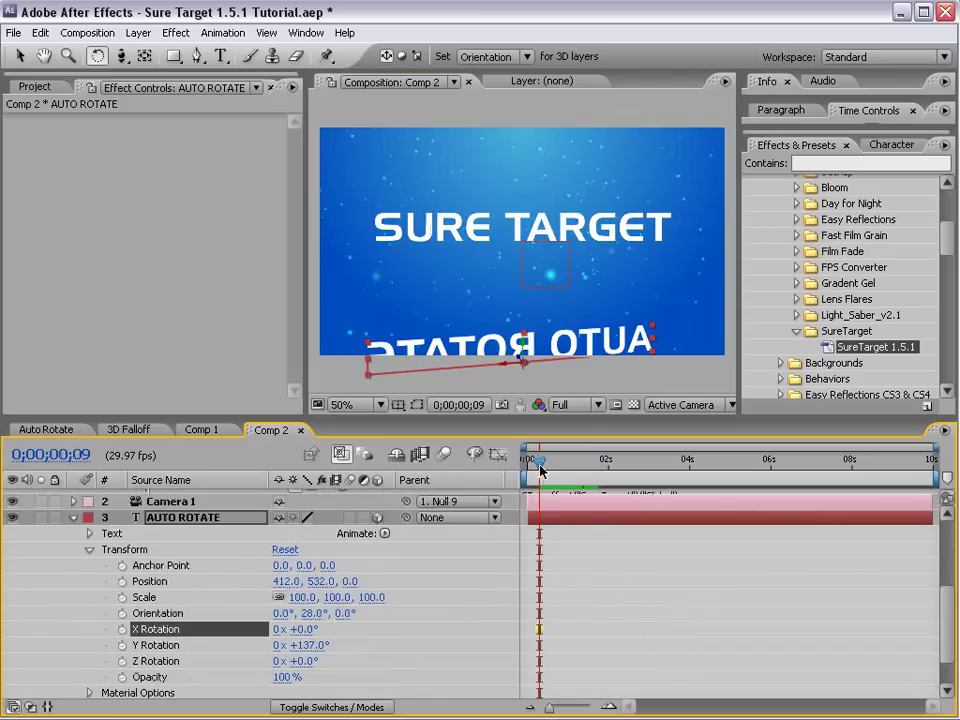
drag(540, 462, 592, 478)
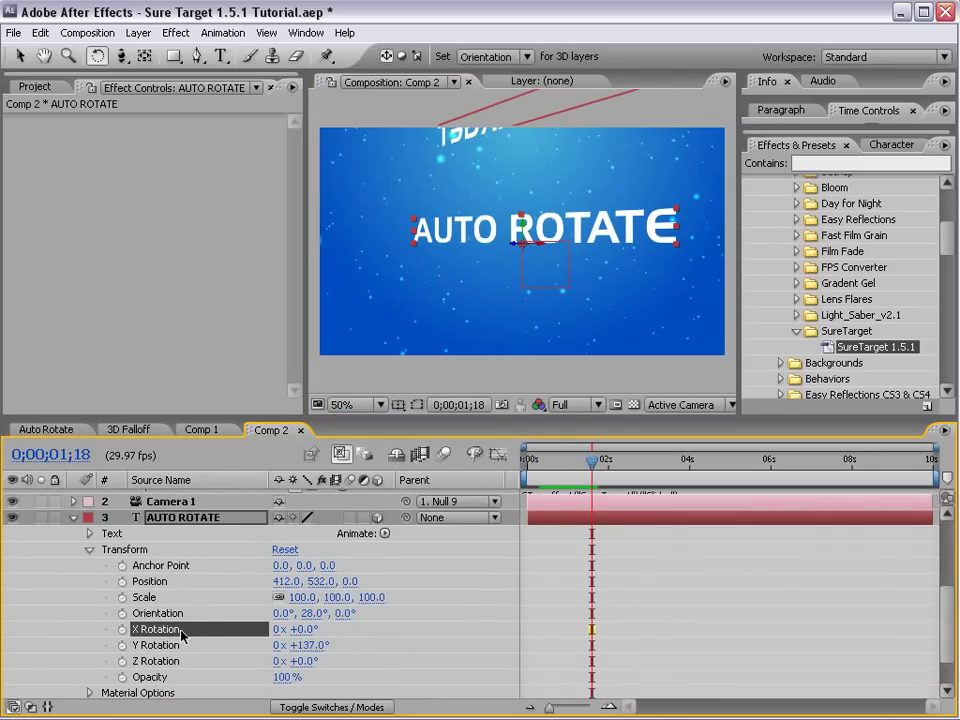
- Set AUTO ROTATE's Y Rotation to 1x +137°, preview the spin, and collapse the layer properties
click(616, 545)
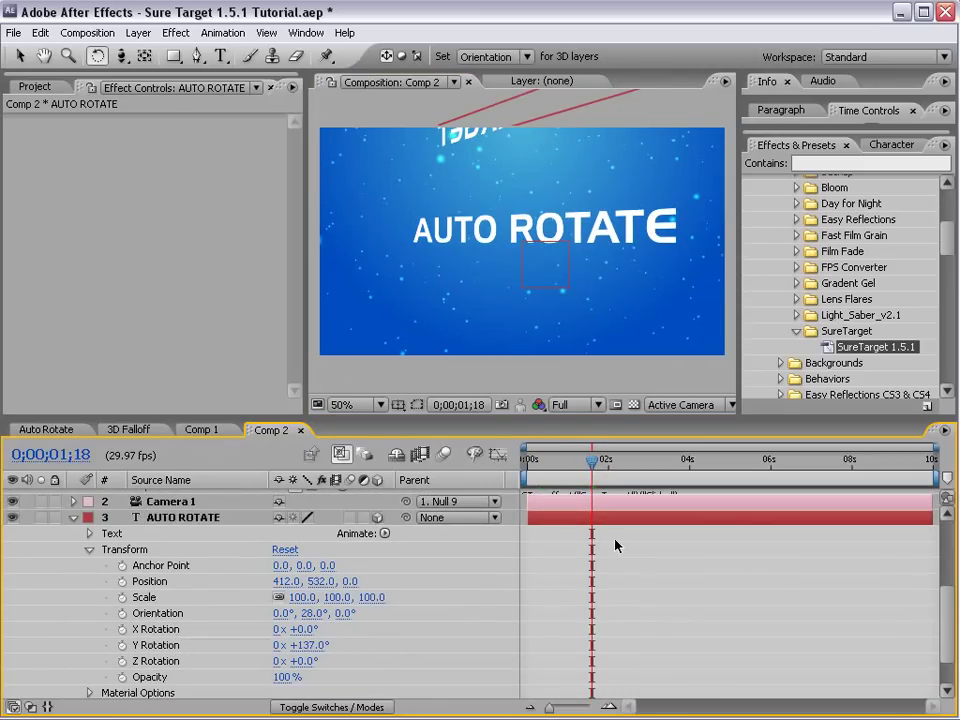
click(193, 645)
click(279, 646)
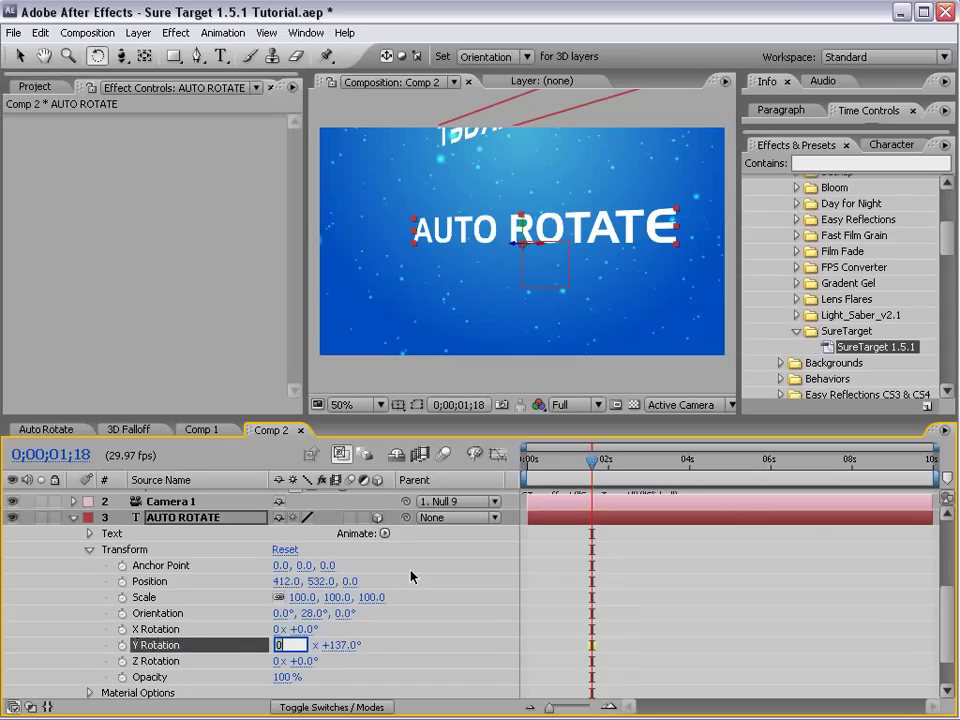
text(1)
key(Return)
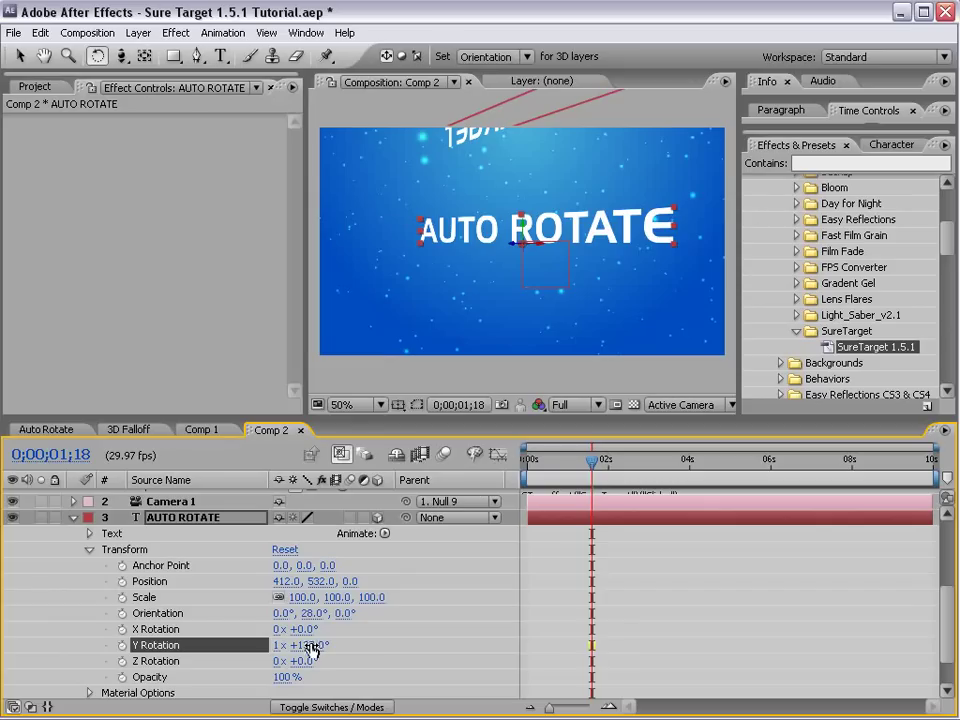
key(space)
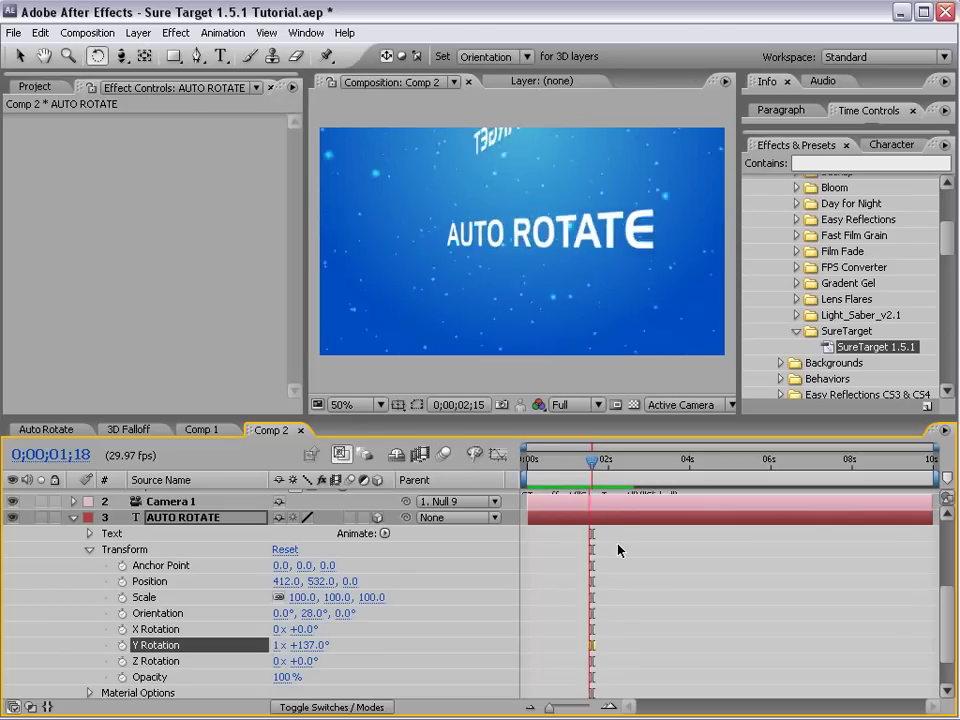
key(space)
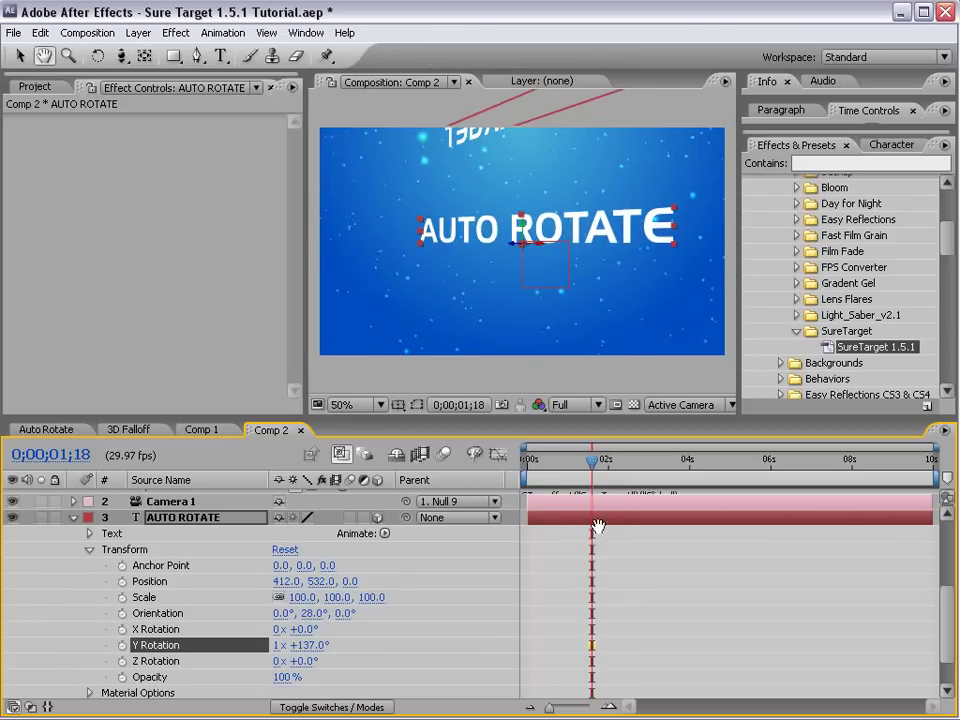
key(e)
key(e)
click(75, 650)
- Turn on motion blur for AUTO ROTATE and SURE TARGET and enable it for the composition
click(350, 528)
click(350, 544)
click(444, 455)
- Add a wiggle(.2,200) expression to Camera 1's Position
click(184, 513)
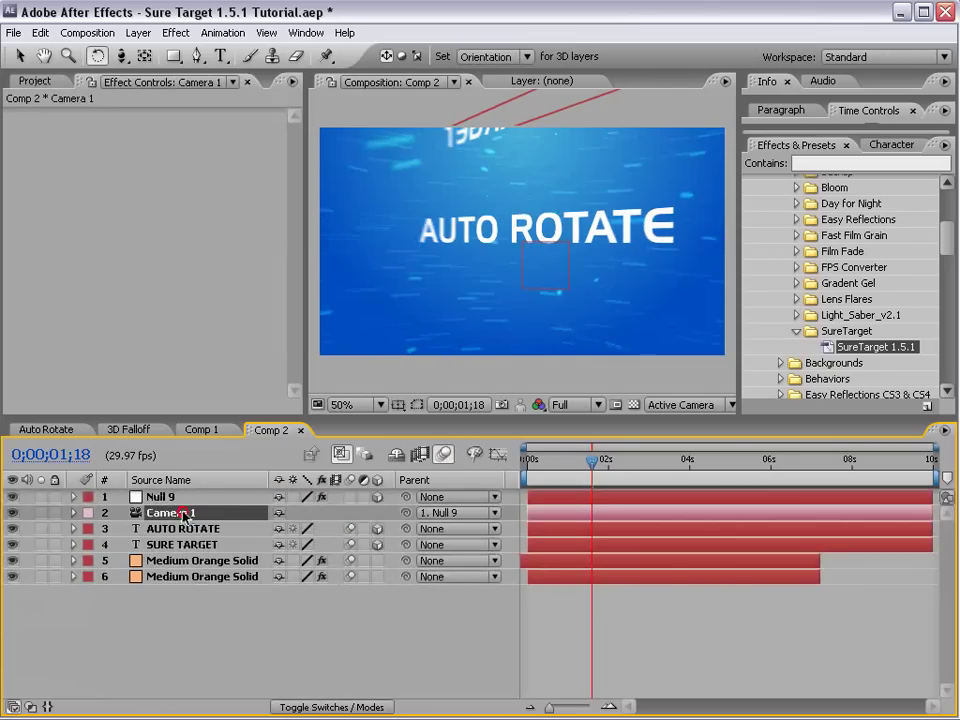
key(p)
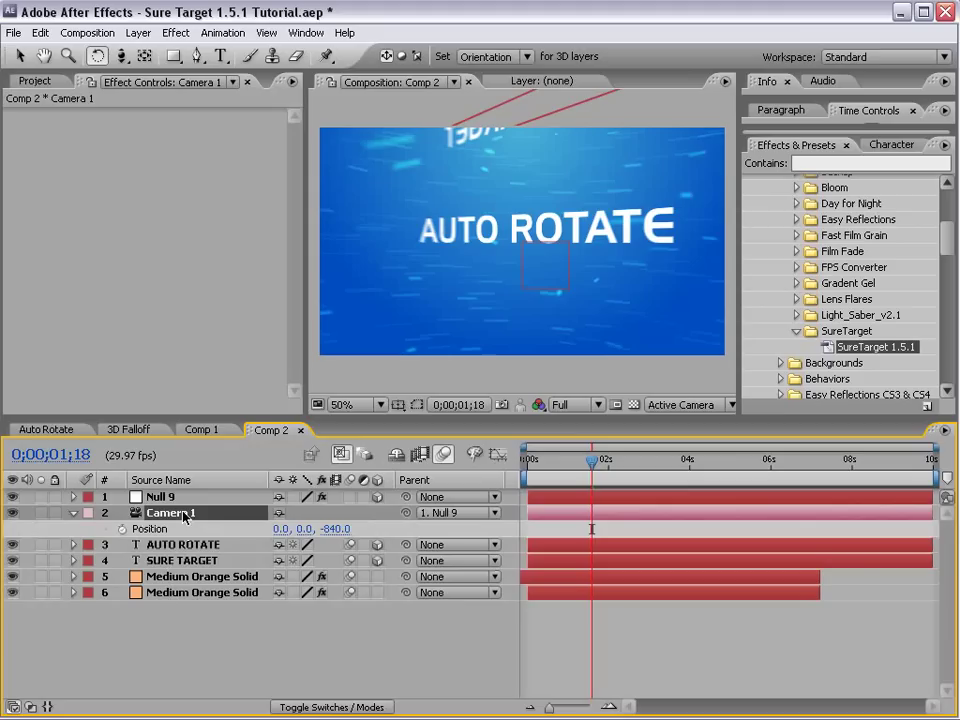
alt+click(121, 529)
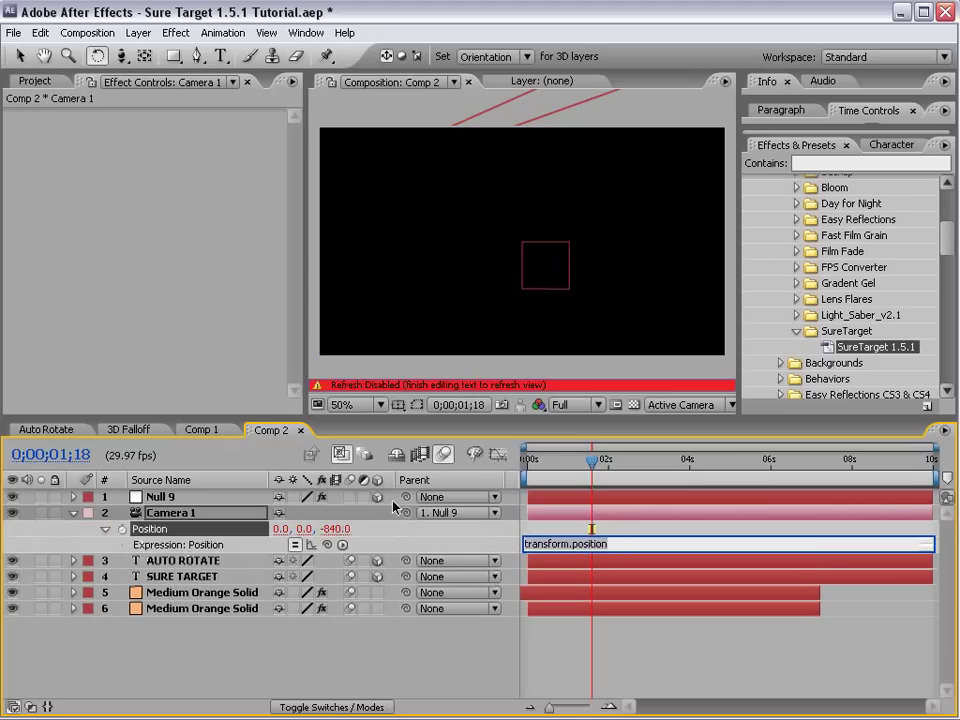
text(wiggle(.2,200)
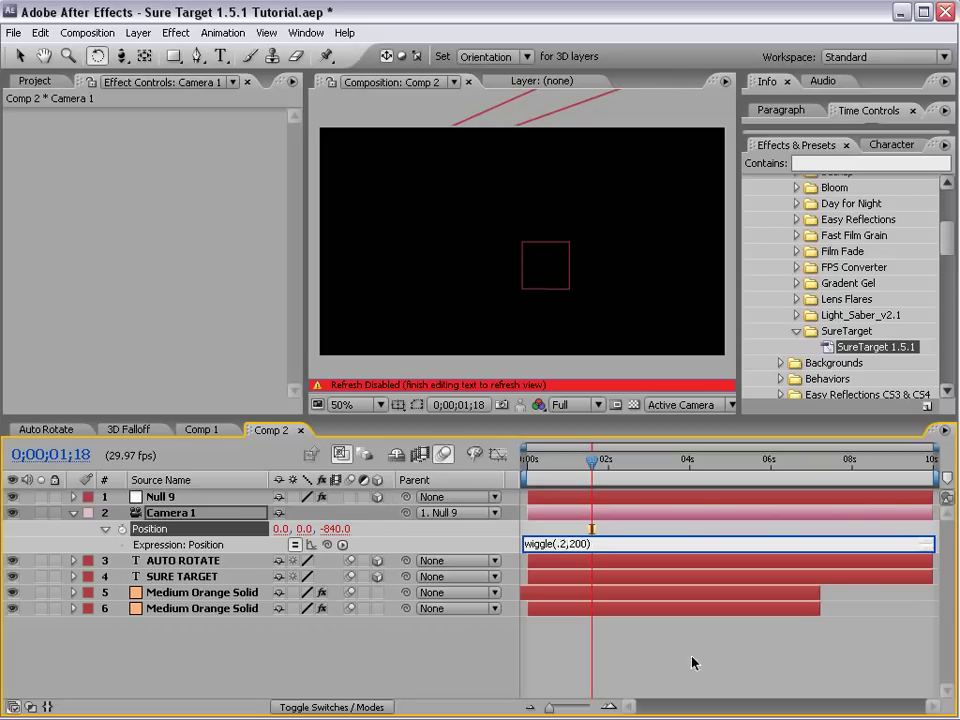
click(692, 660)
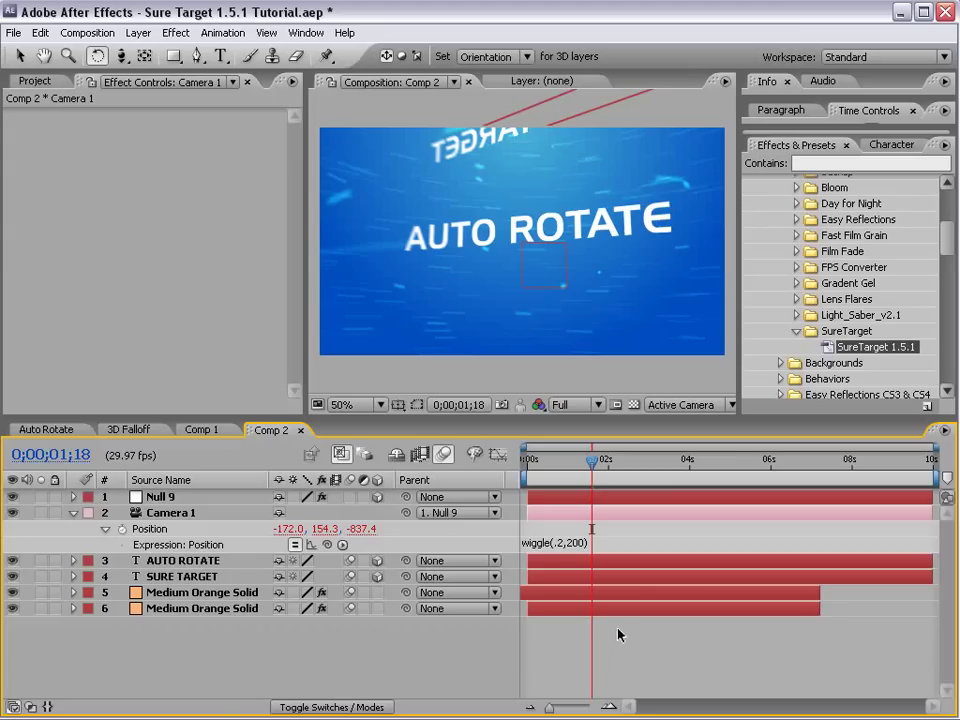
- Preview Comp 2 and set the preview resolution to Half
key(KP_0)
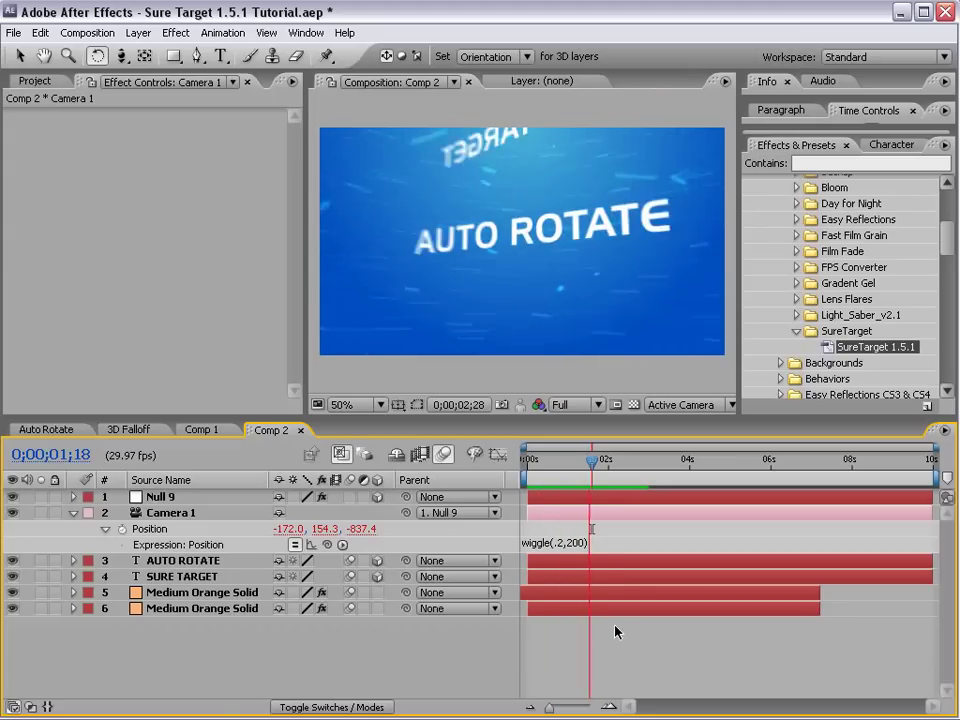
click(575, 404)
click(577, 439)
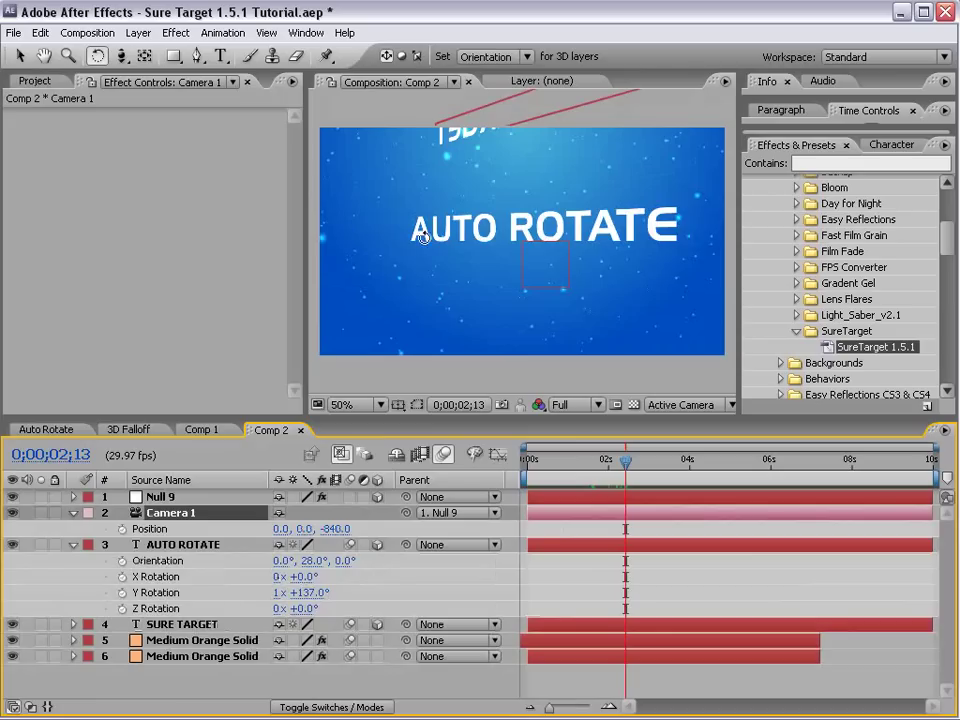
- Zero AUTO ROTATE's Orientation Y and scrub new X and Z Rotation values
click(157, 561)
drag(314, 561, 345, 553)
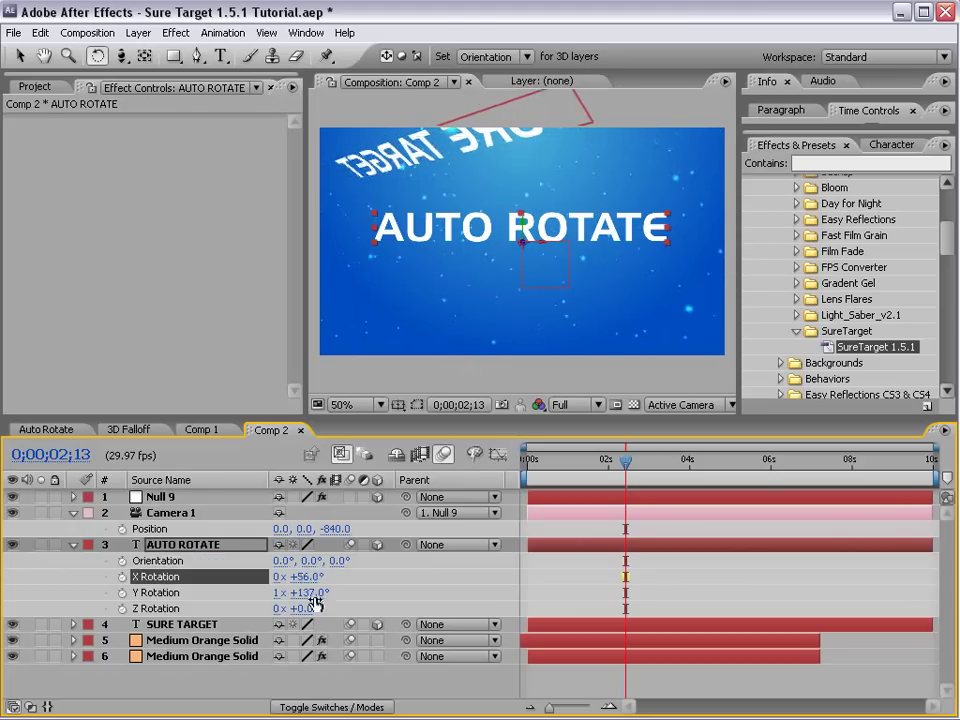
drag(313, 607, 262, 608)
- Jump back to the keyframe at 1;23, deselect all layers, and view the Video Copilot tutorials page in Firefox
key(v)
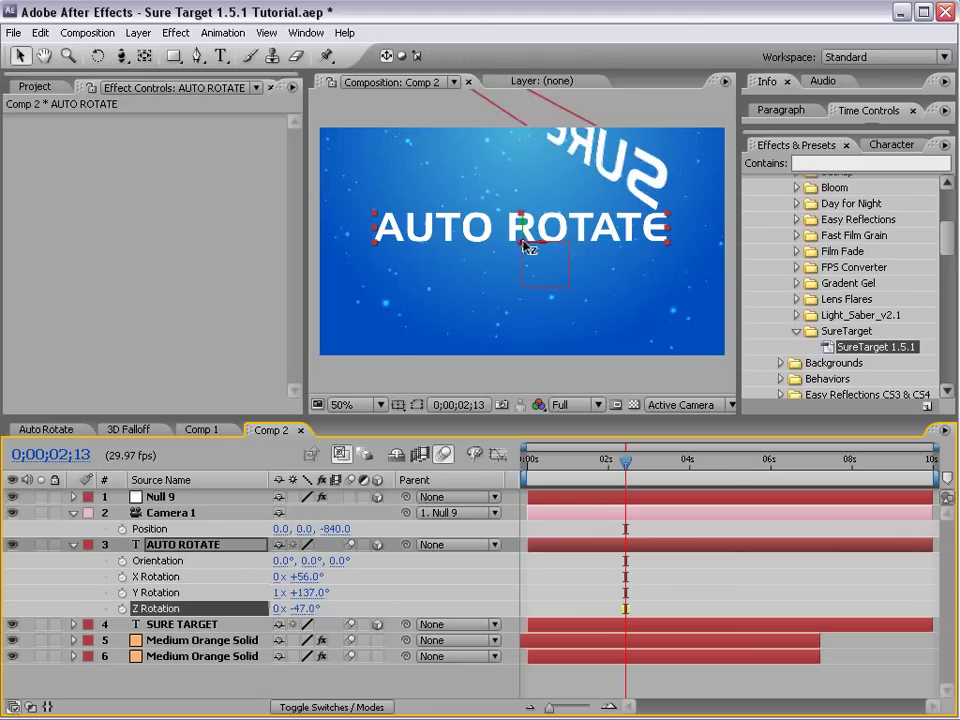
click(524, 247)
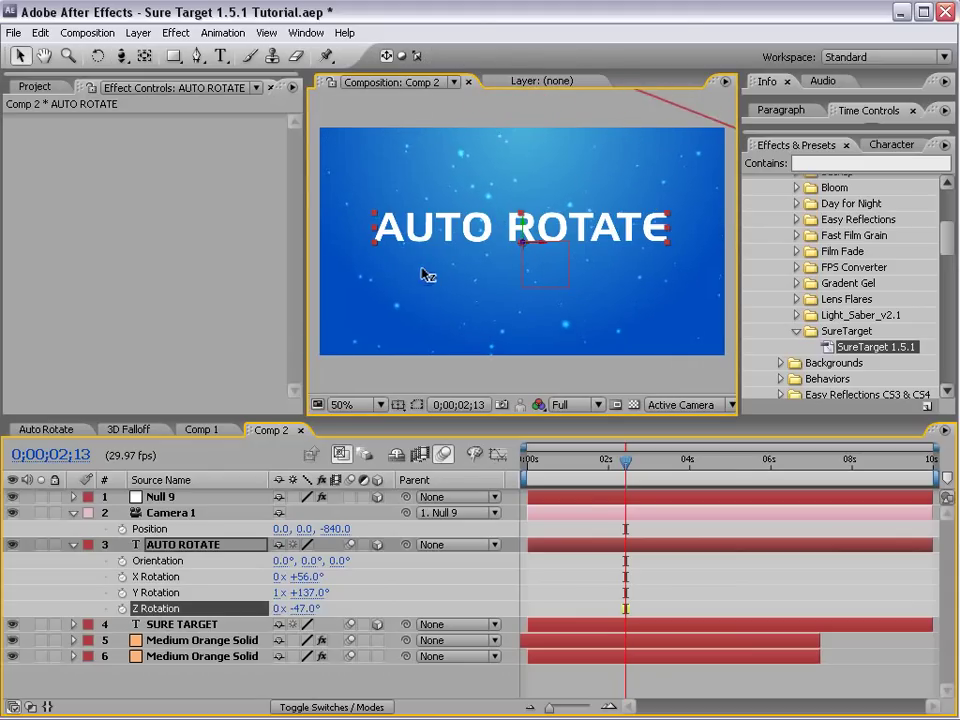
key(j)
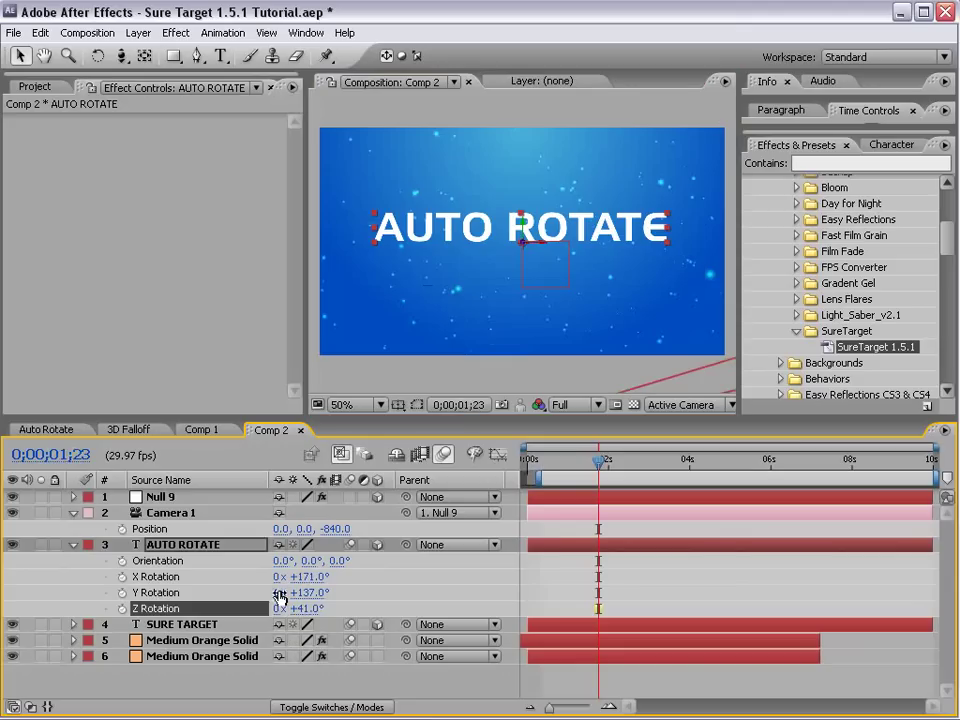
click(278, 594)
key(Return)
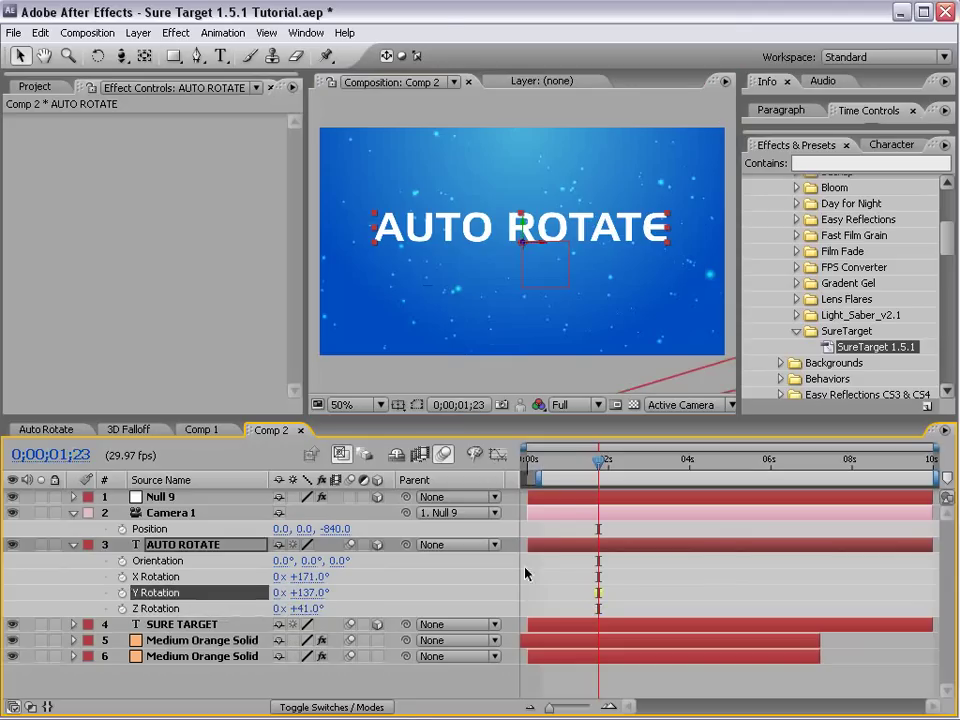
click(638, 553)
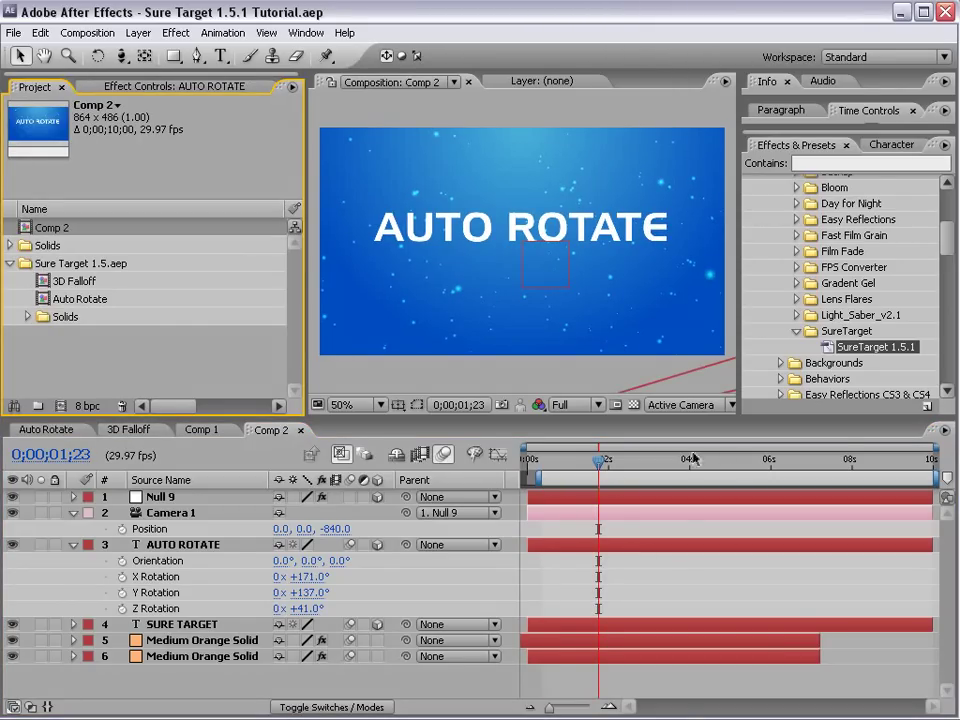
key(alt+Tab)
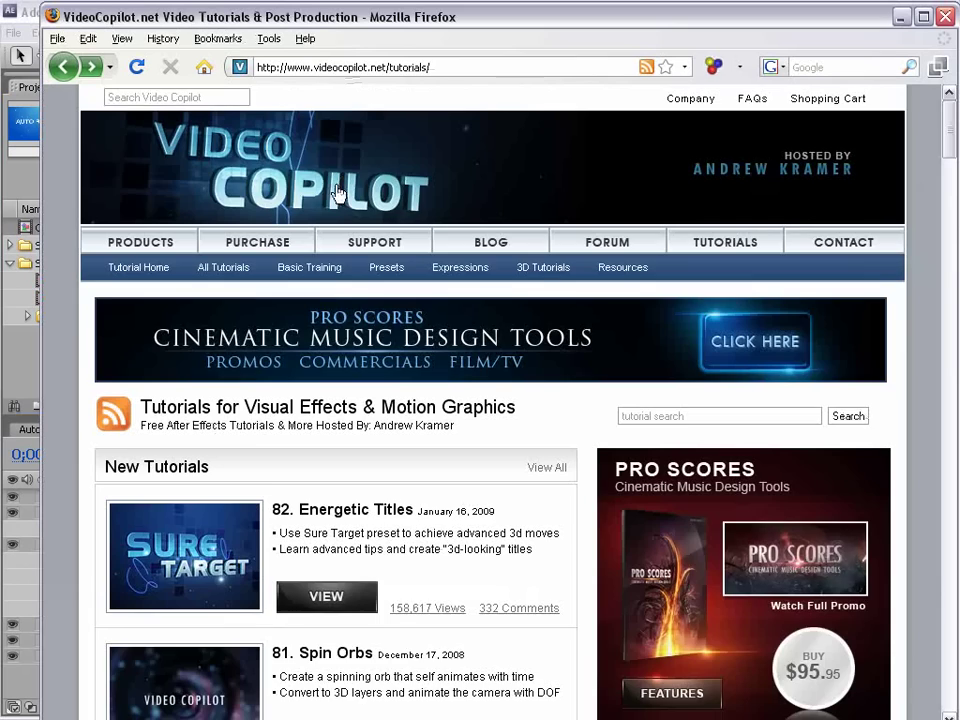
scroll(369, 476, down, 7)
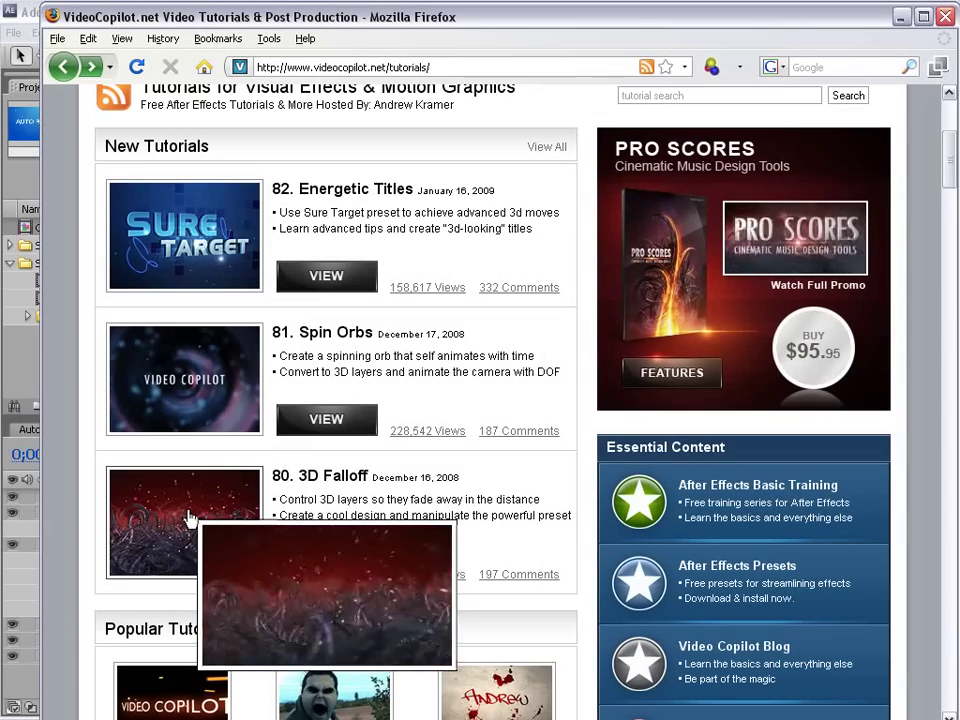
- Open the 3D Falloff comp at the FALLOFF WORKS frame and expand the Video Copilot 3D Falloff presets
drag(349, 515, 366, 513)
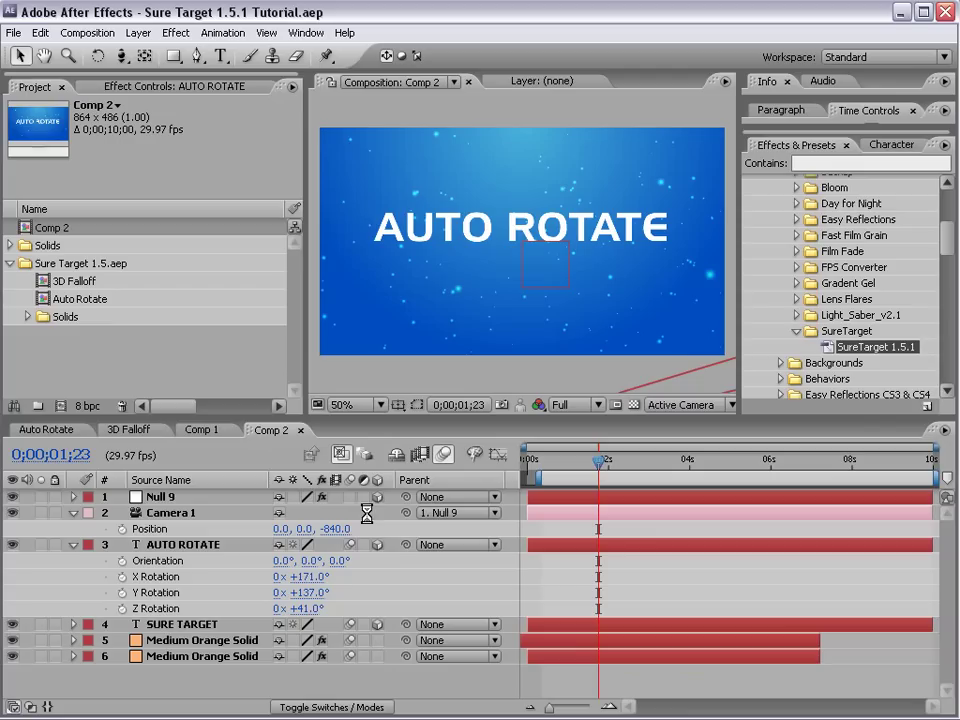
click(128, 430)
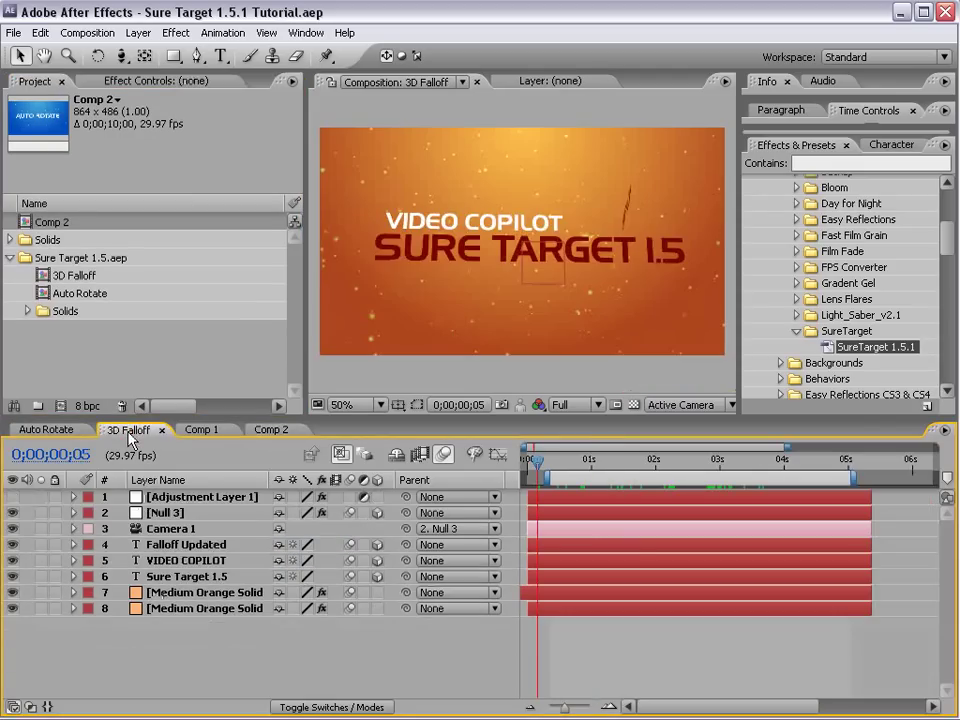
drag(575, 467, 657, 520)
drag(948, 262, 945, 226)
click(797, 212)
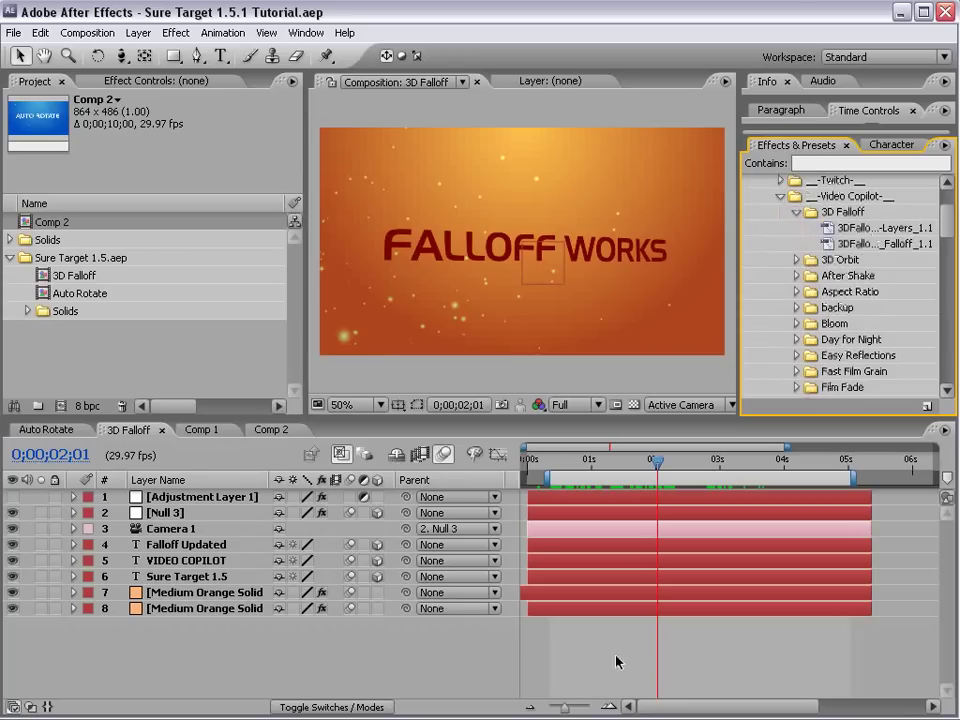
- Create an adjustment layer via Layer > New and rename it Falloff
click(139, 32)
mouse_move(320, 50)
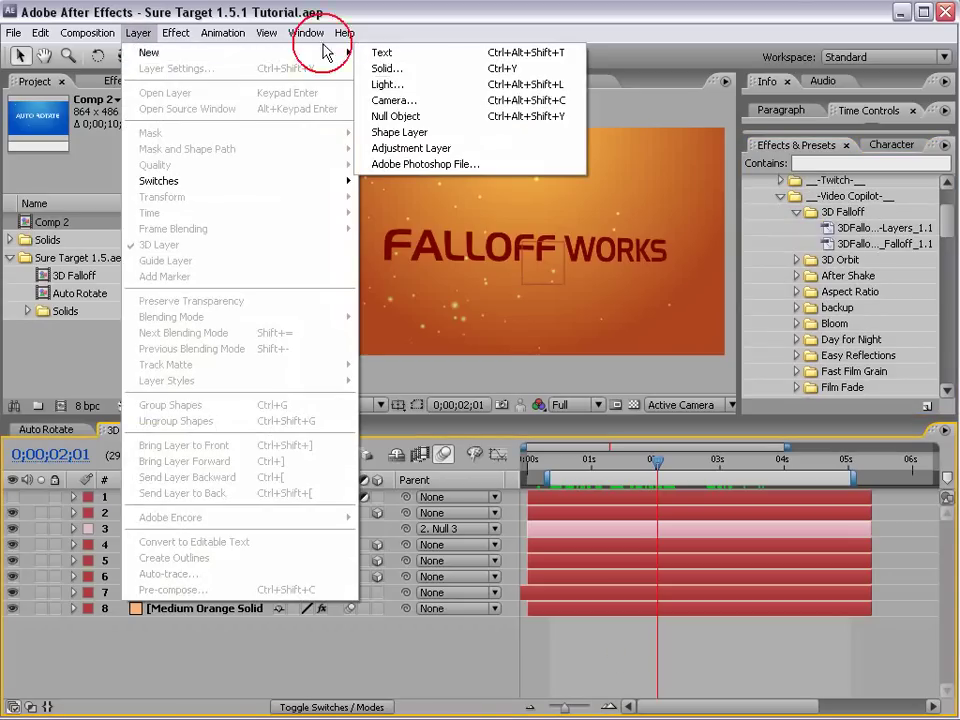
click(428, 150)
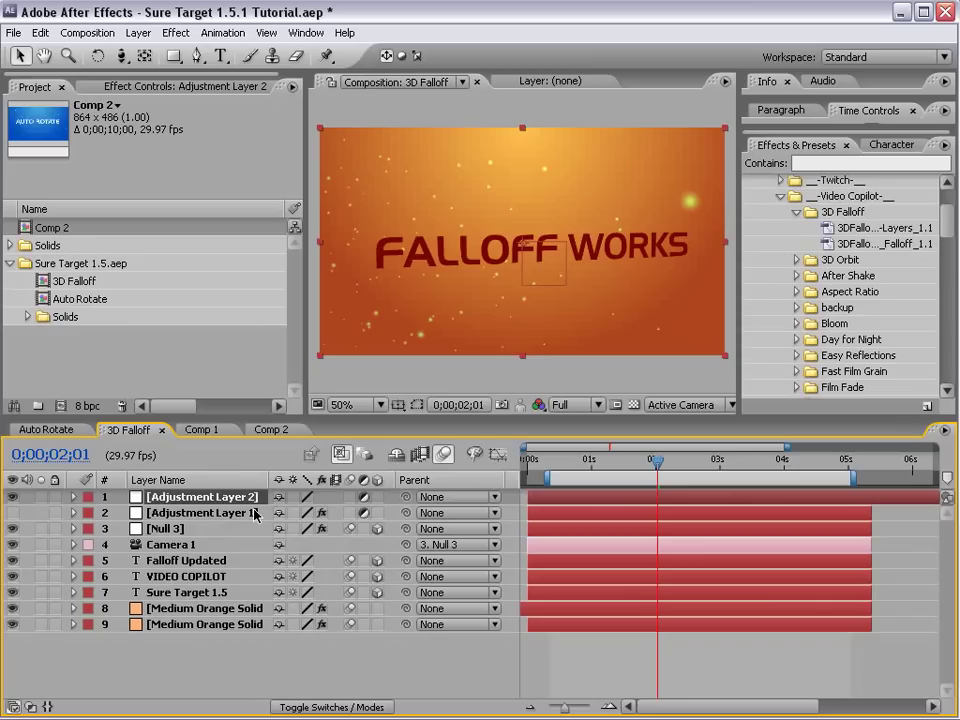
key(Return)
text(Falloff)
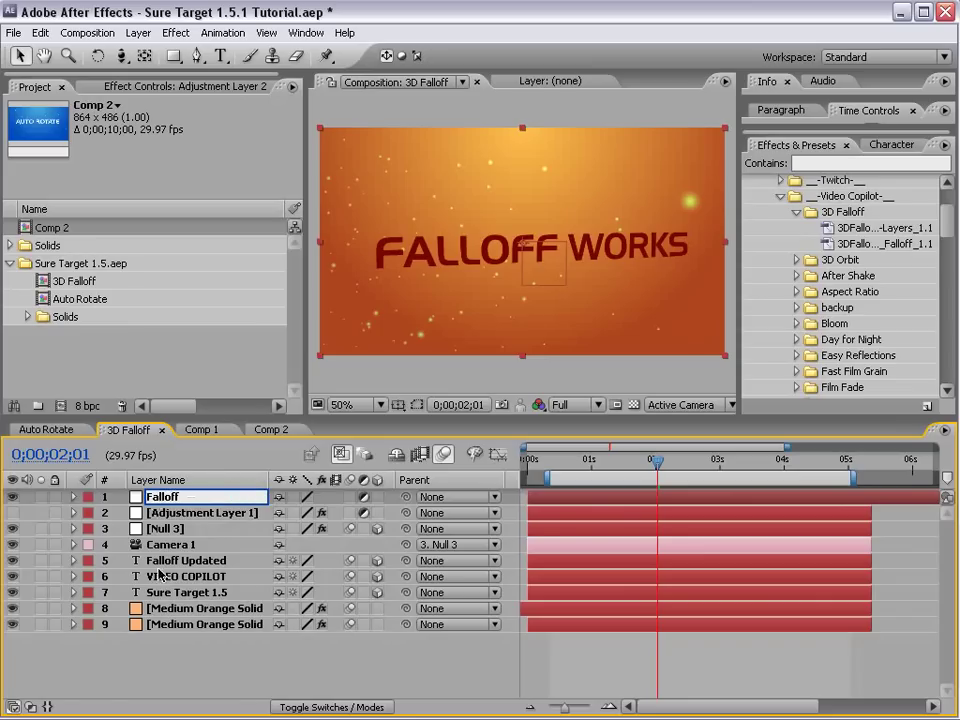
click(167, 682)
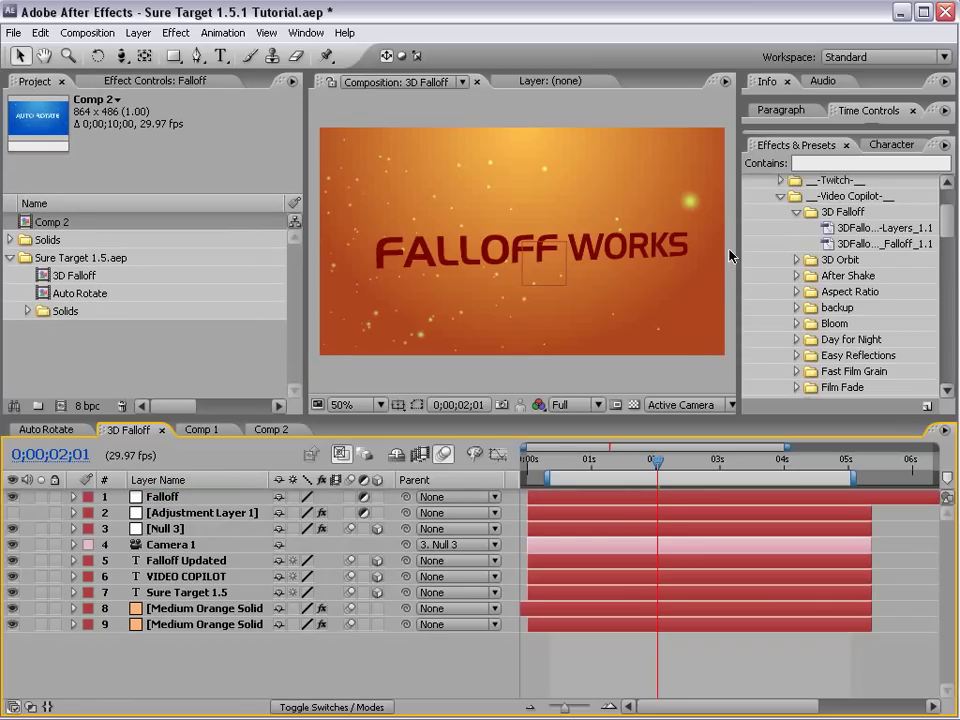
drag(737, 254, 623, 266)
- Apply 3DFalloff_Control_Rename_Falloff_1.1 to the Falloff layer and 3DFalloff_3D-Layers_1.1 to Falloff Updated
click(786, 244)
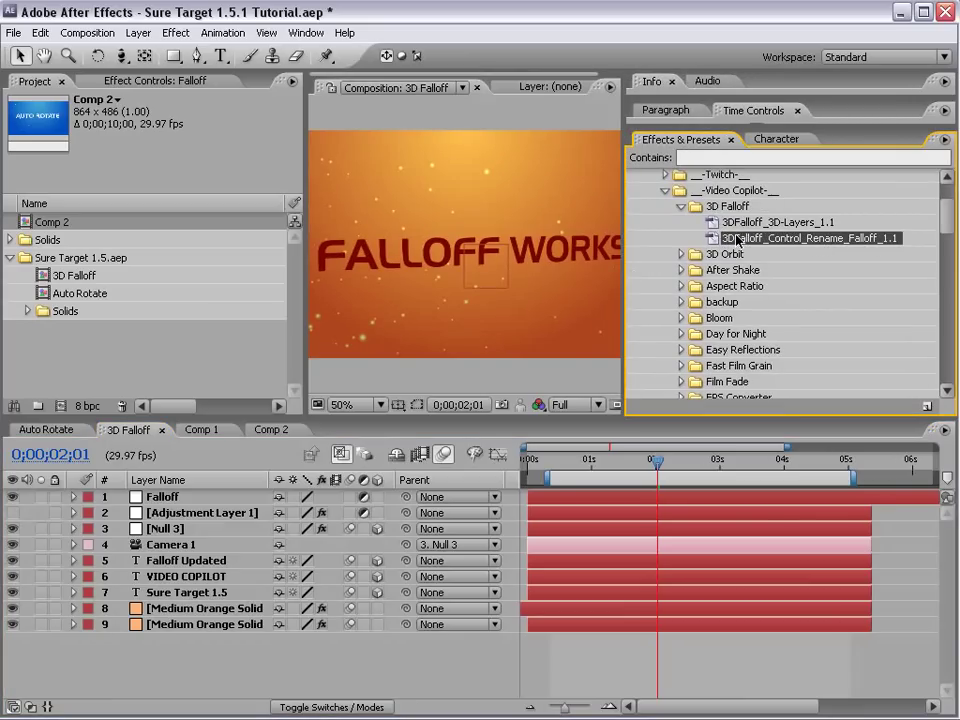
drag(797, 240, 165, 497)
click(628, 634)
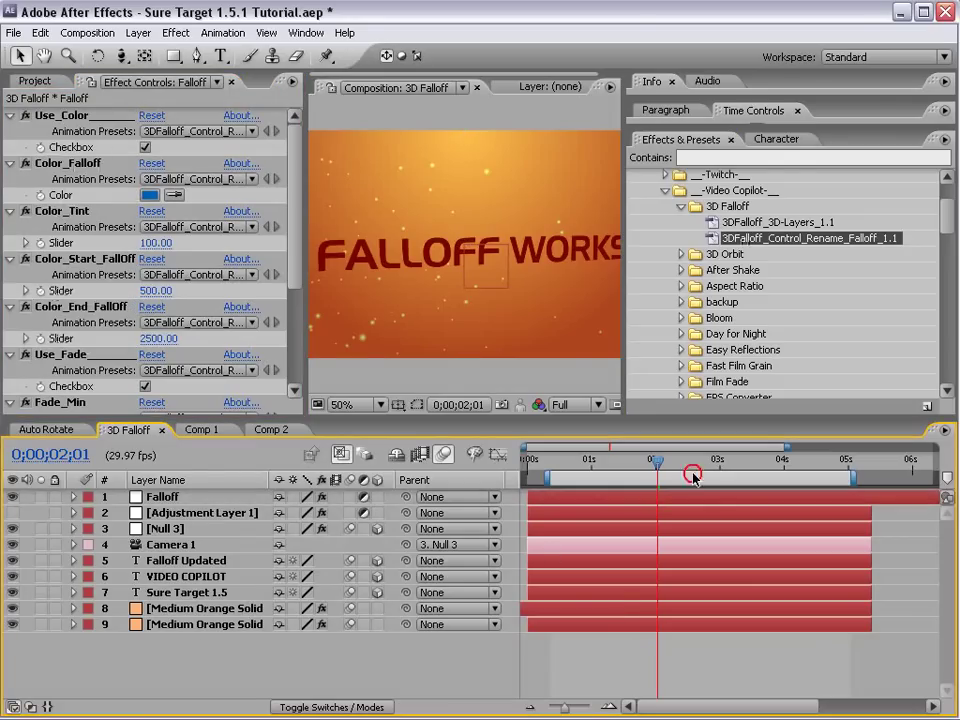
click(773, 223)
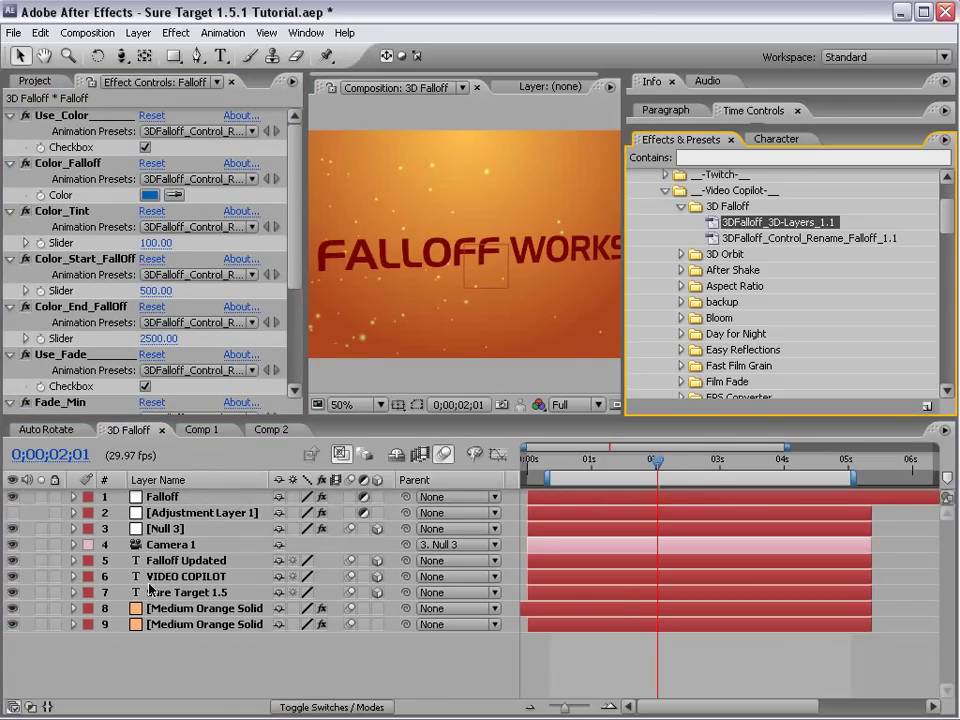
drag(741, 226, 174, 566)
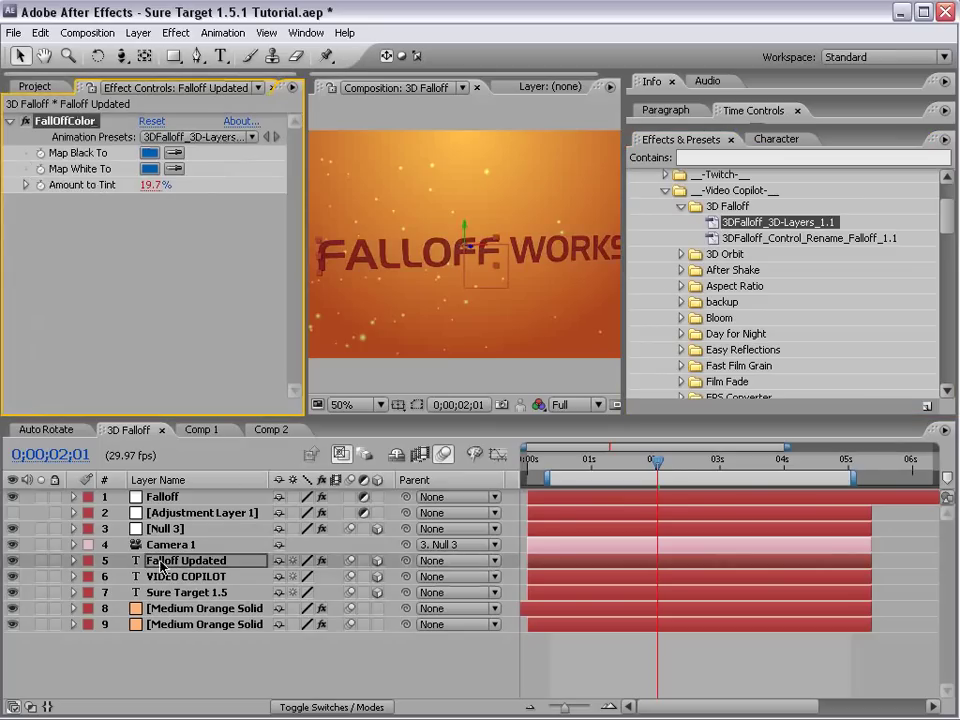
- Apply the 3D-Layers falloff preset to the VIDEO COPILOT and Sure Target 1.5 text layers
click(190, 576)
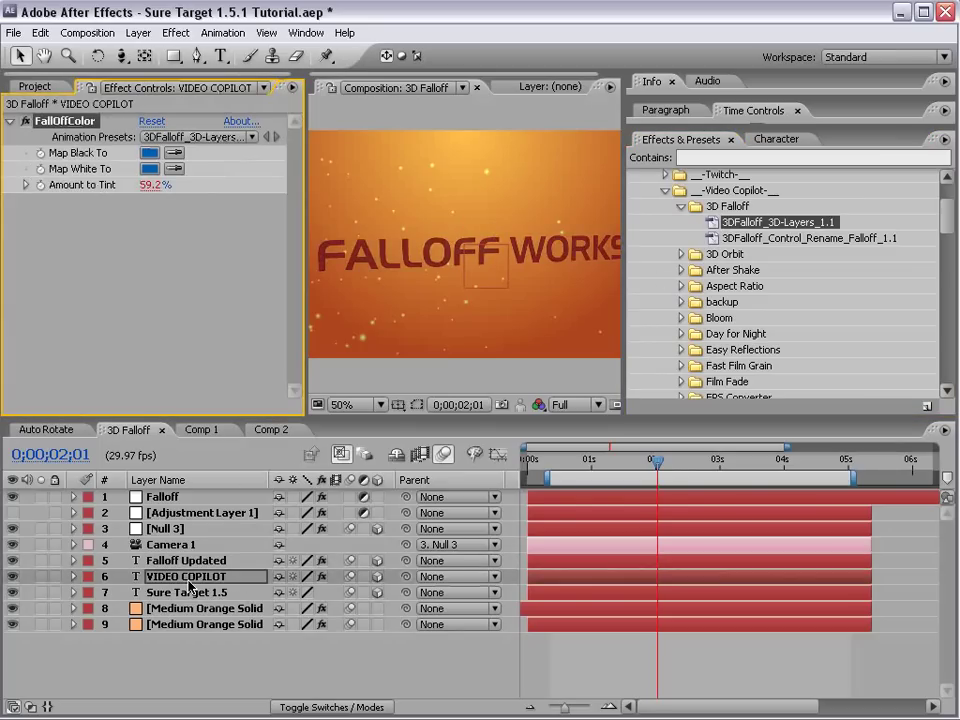
drag(757, 224, 180, 592)
click(165, 496)
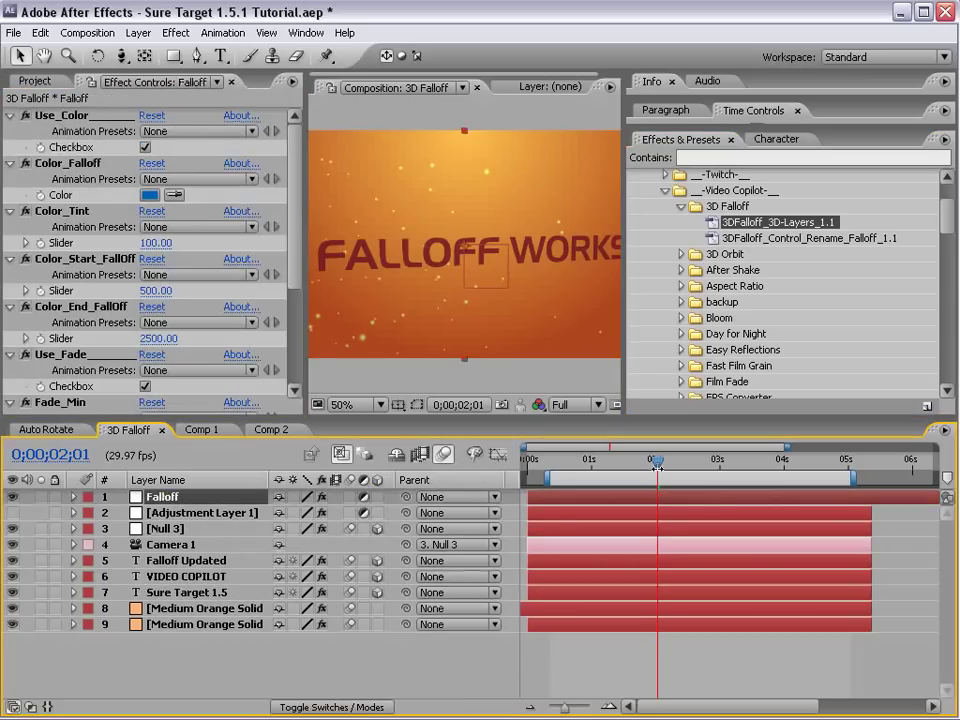
drag(625, 340, 776, 321)
click(646, 463)
drag(646, 468, 560, 490)
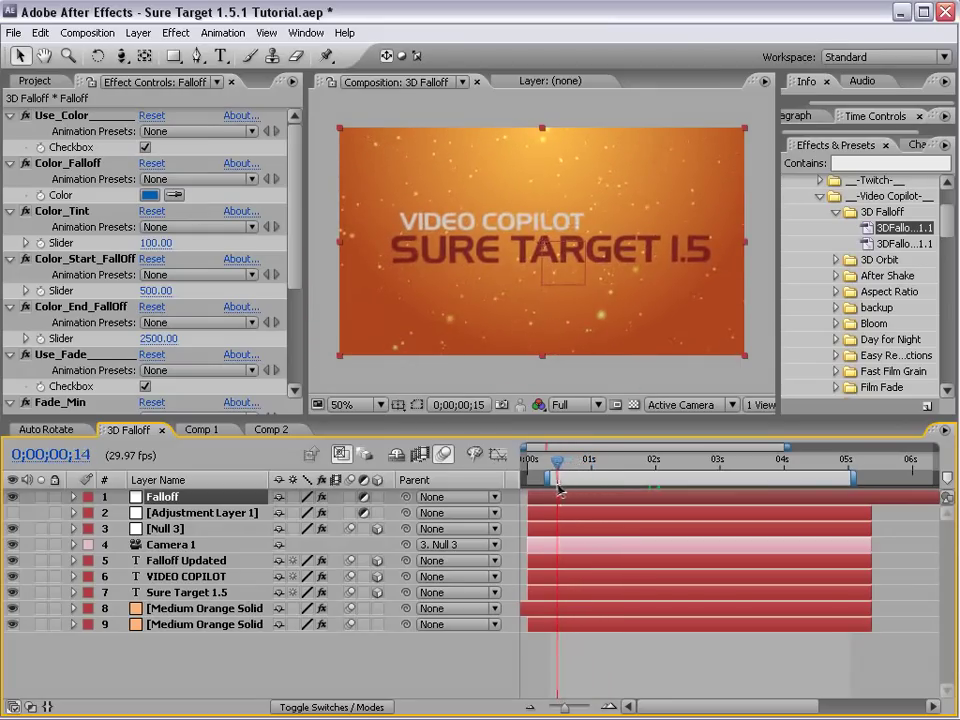
- Sample the orange background with the eyedropper as the Falloff layer's Color_Falloff colour
click(66, 163)
click(174, 195)
click(661, 170)
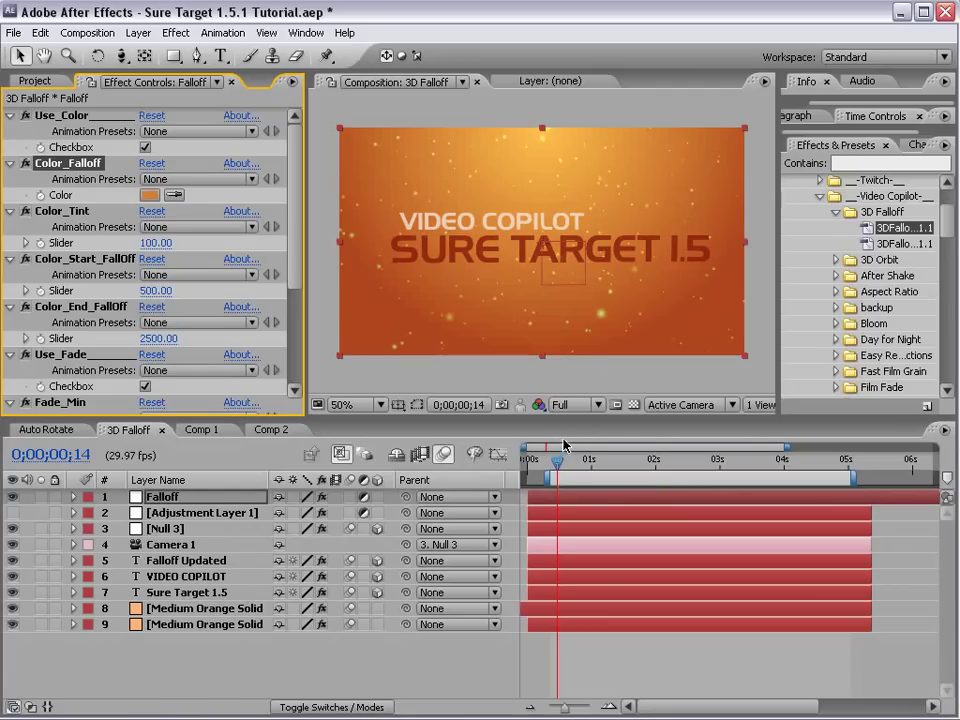
drag(557, 462, 540, 496)
click(540, 496)
- Toggle the Falloff layer's Use_Fade and Use_Color options off and back on
click(145, 387)
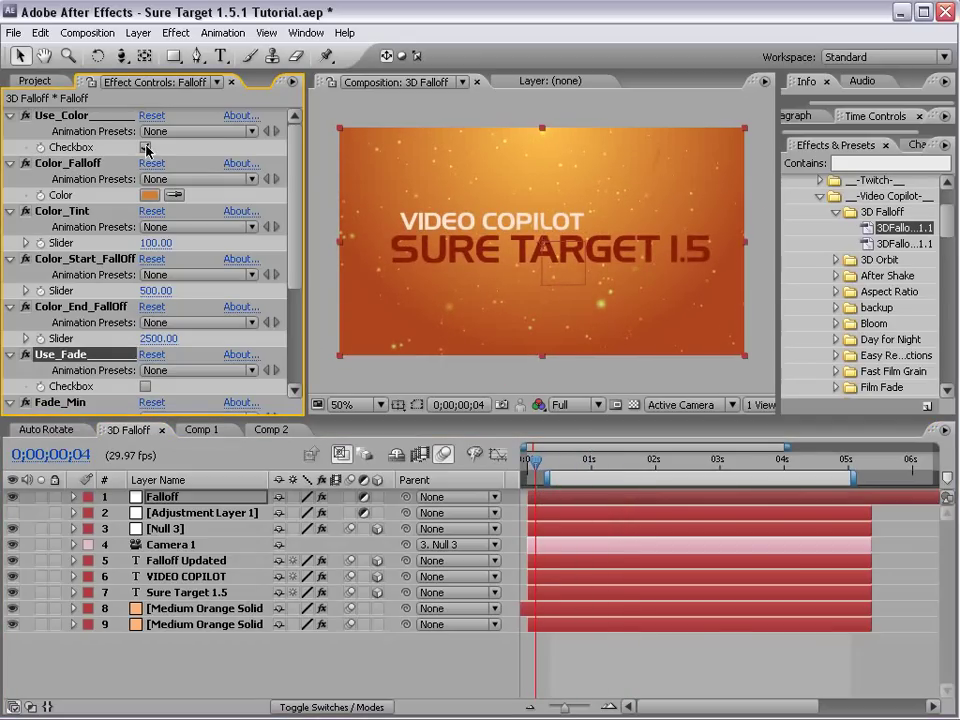
click(145, 148)
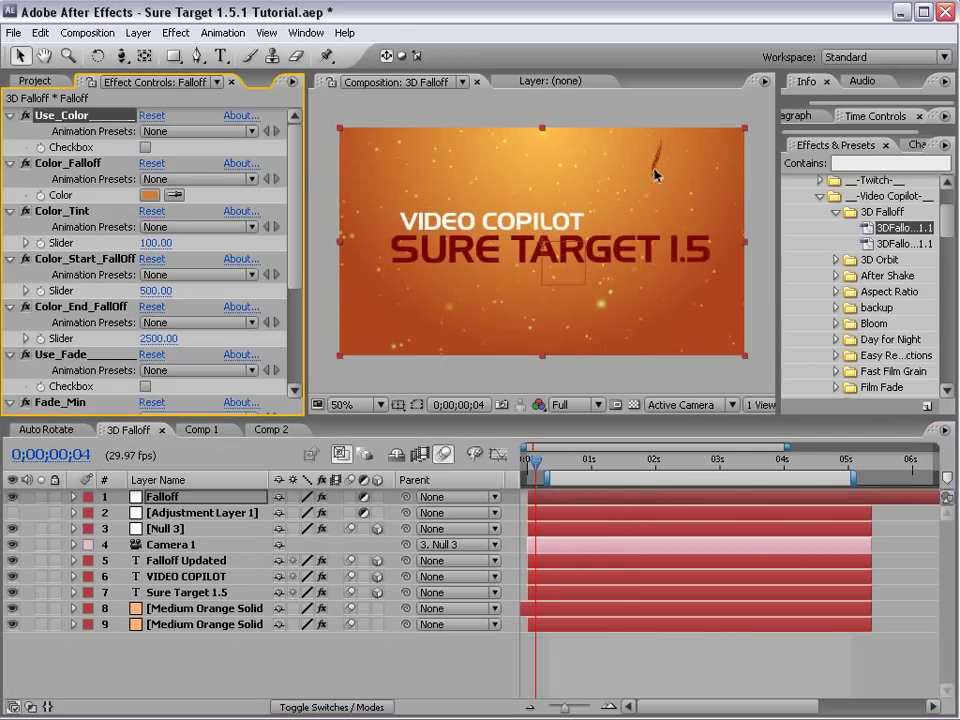
click(145, 147)
click(145, 387)
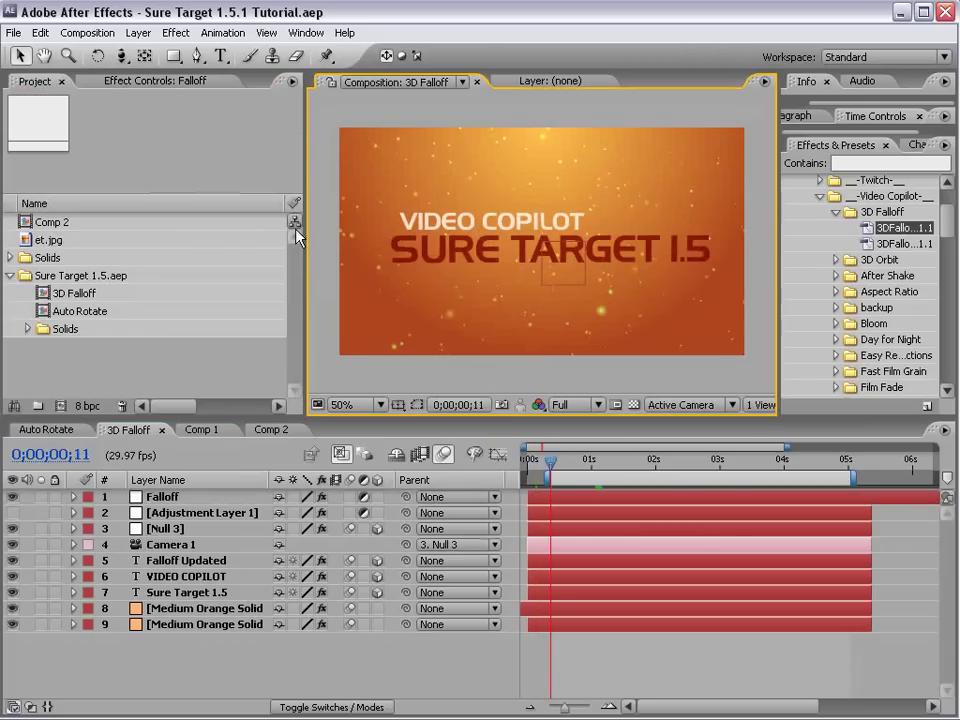
- Create a new composition, Comp 3, and place et.jpg in it
click(88, 33)
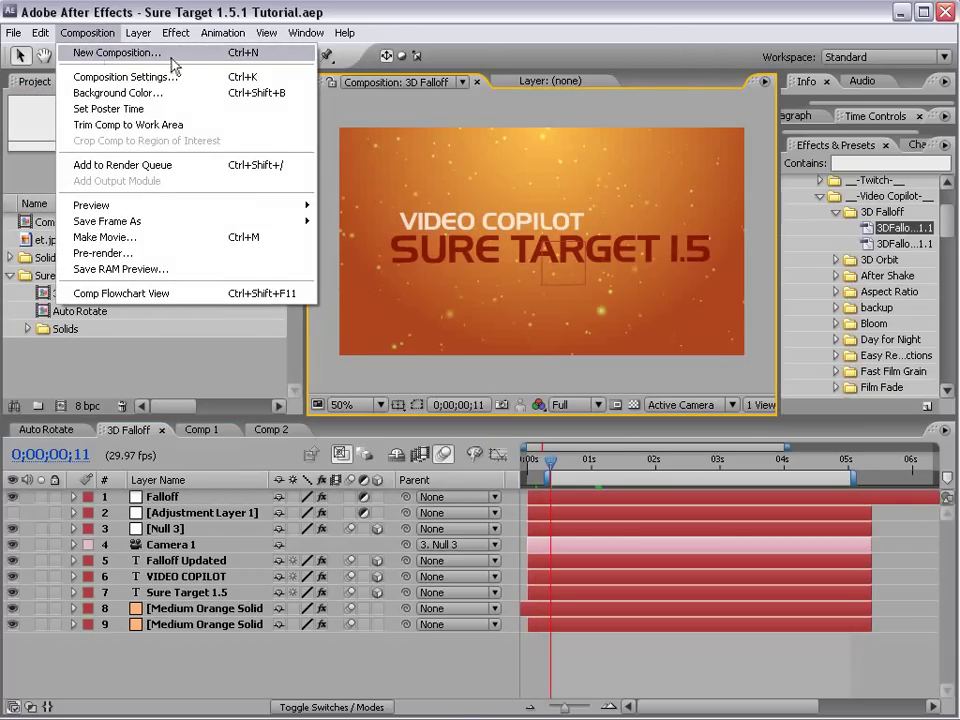
click(131, 52)
key(Return)
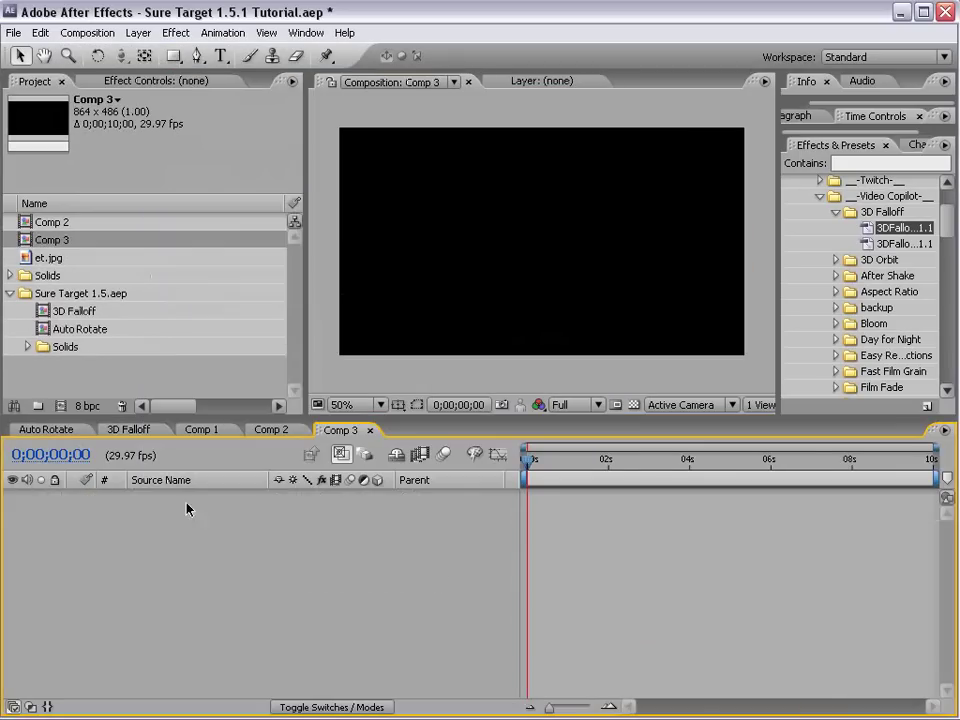
drag(40, 258, 618, 290)
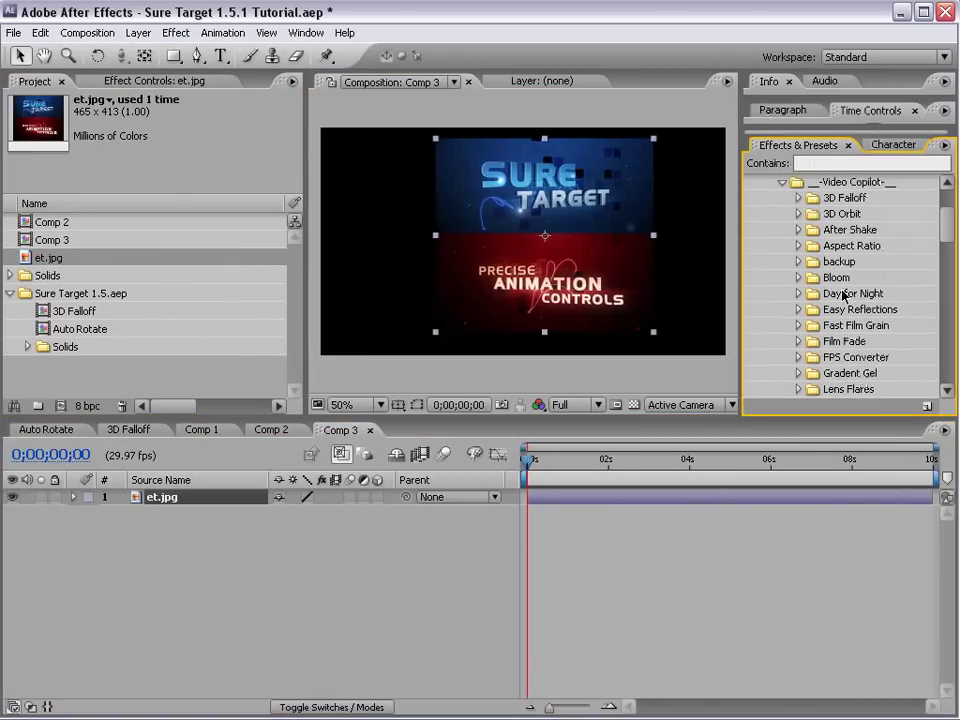
- Apply the EasyReflect preset to et.jpg and scale the image down so its reflection fits
click(797, 310)
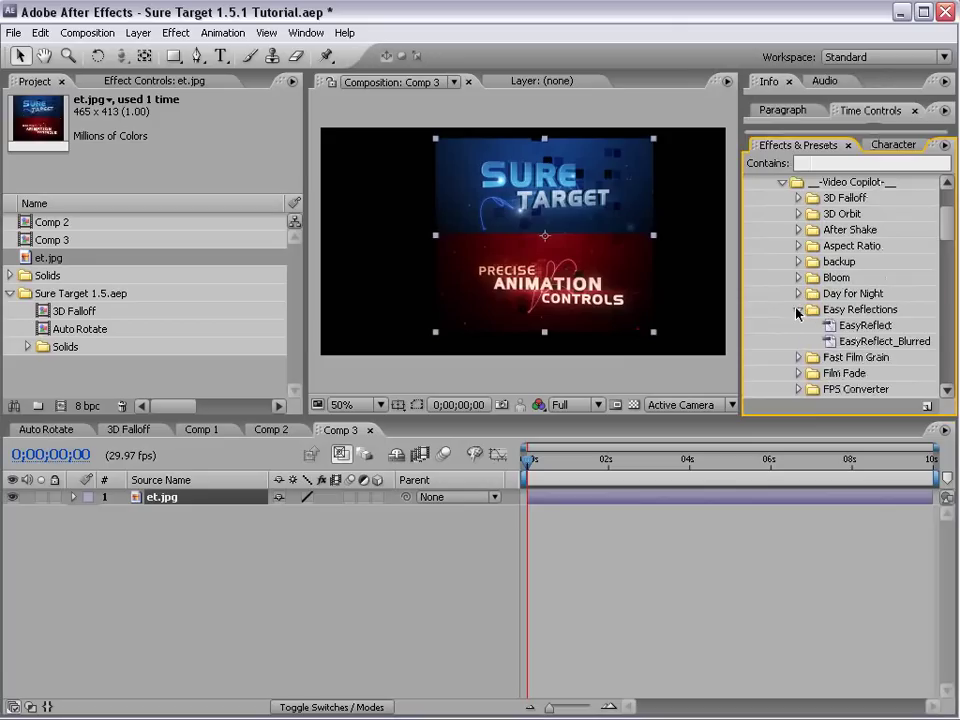
click(845, 327)
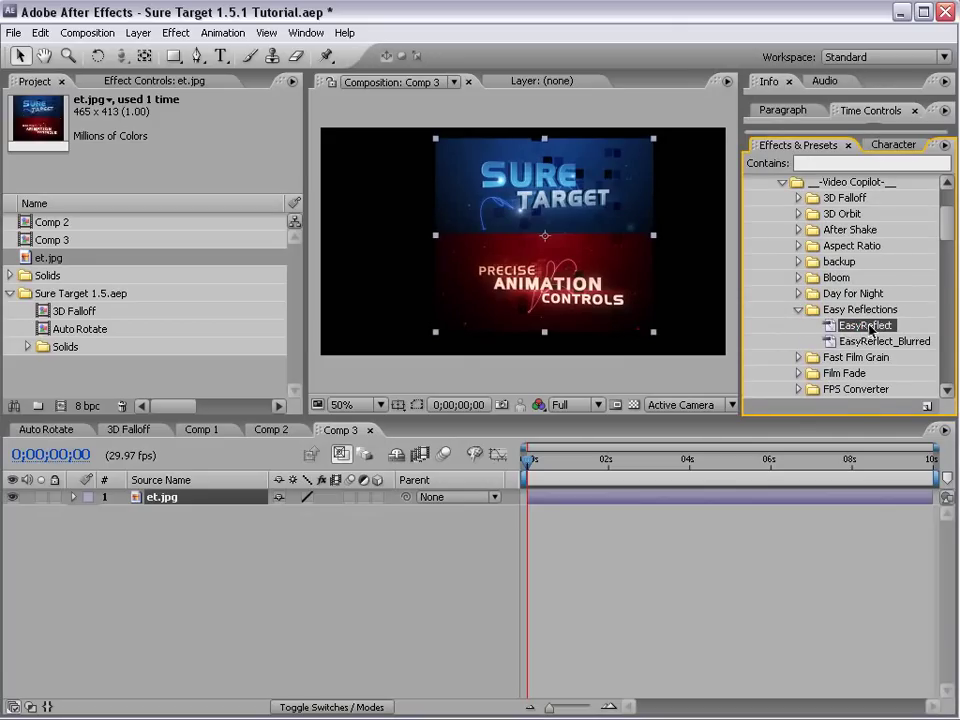
drag(872, 330, 640, 200)
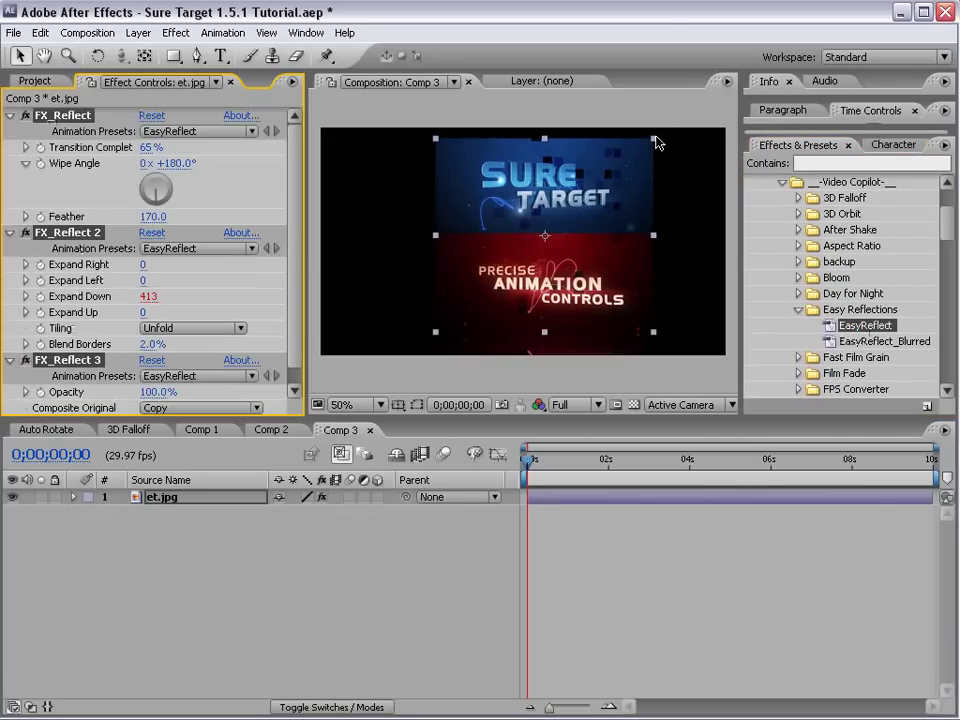
drag(657, 143, 546, 189)
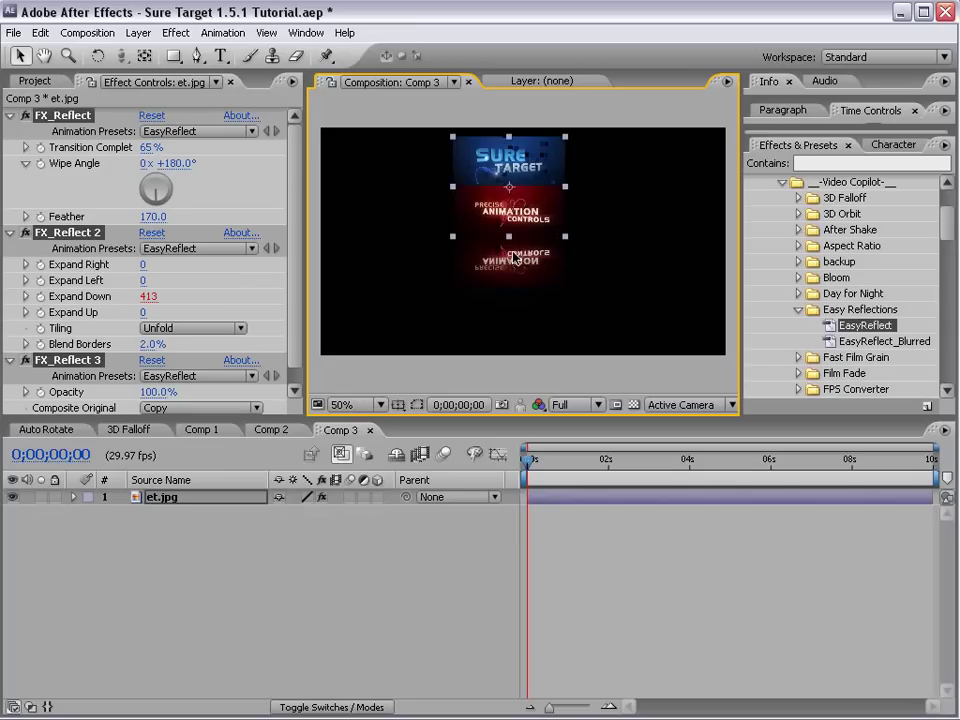
click(138, 32)
- Create a grey 797979 solid layer, Gray Solid 1, in Comp 3
mouse_move(150, 52)
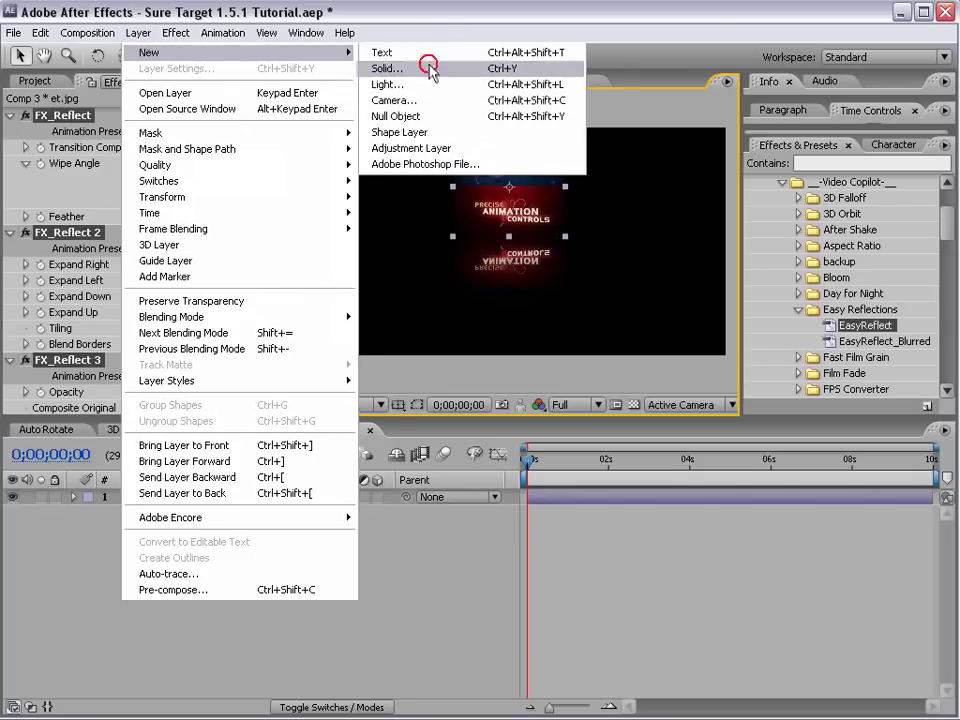
click(386, 68)
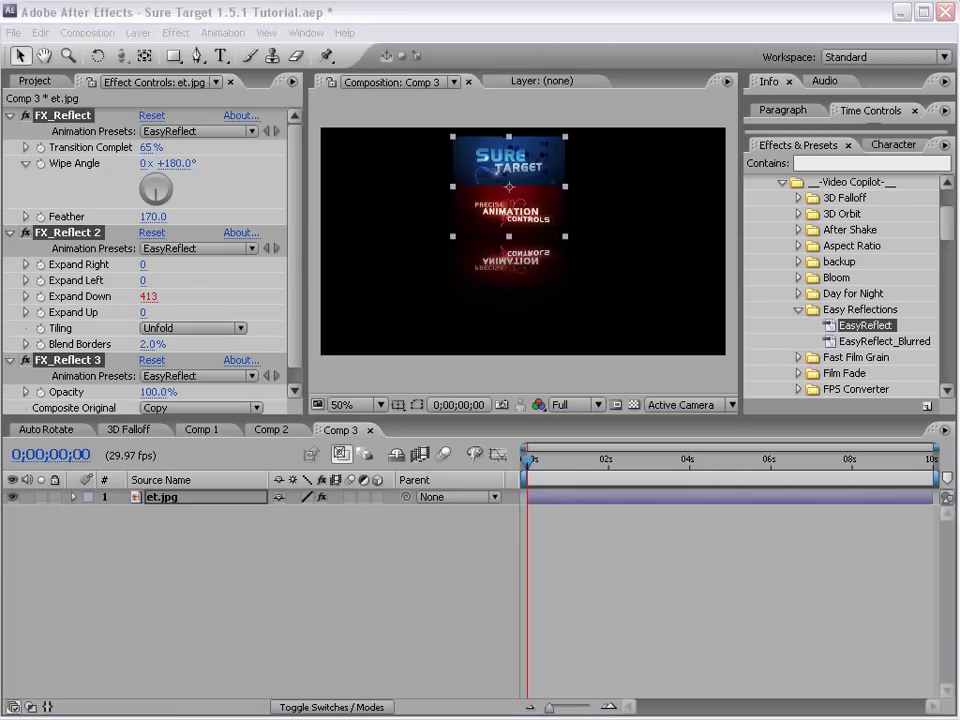
click(452, 503)
drag(321, 553, 223, 575)
click(654, 463)
click(580, 545)
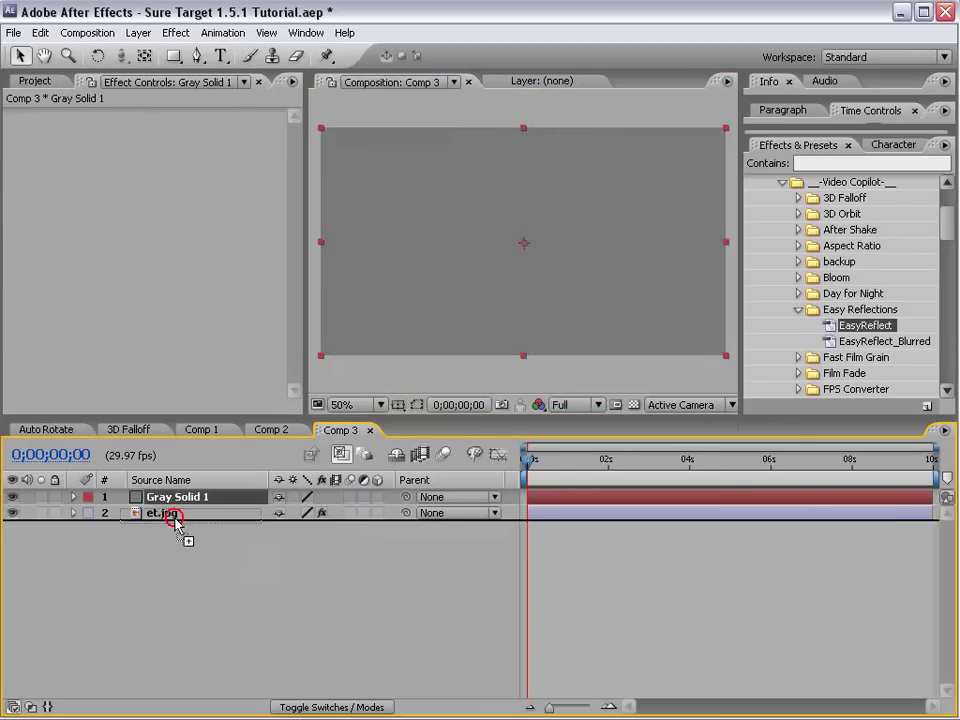
- Set et.jpg's reflection Transition Complete to 87% and lower the preview resolution to Half
click(168, 496)
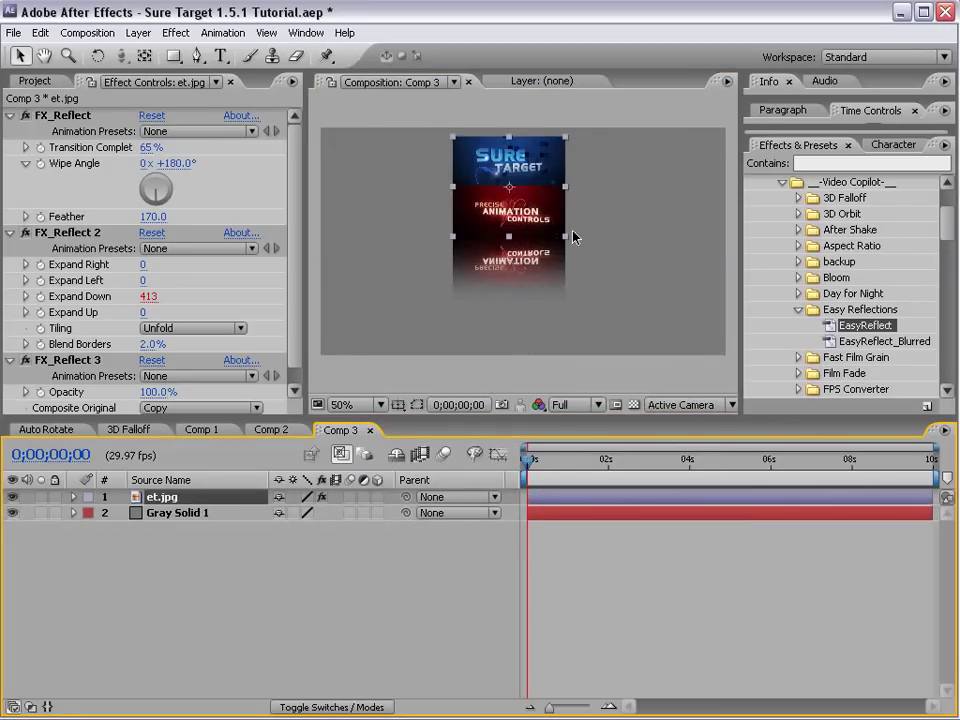
scroll(573, 237, up, 2)
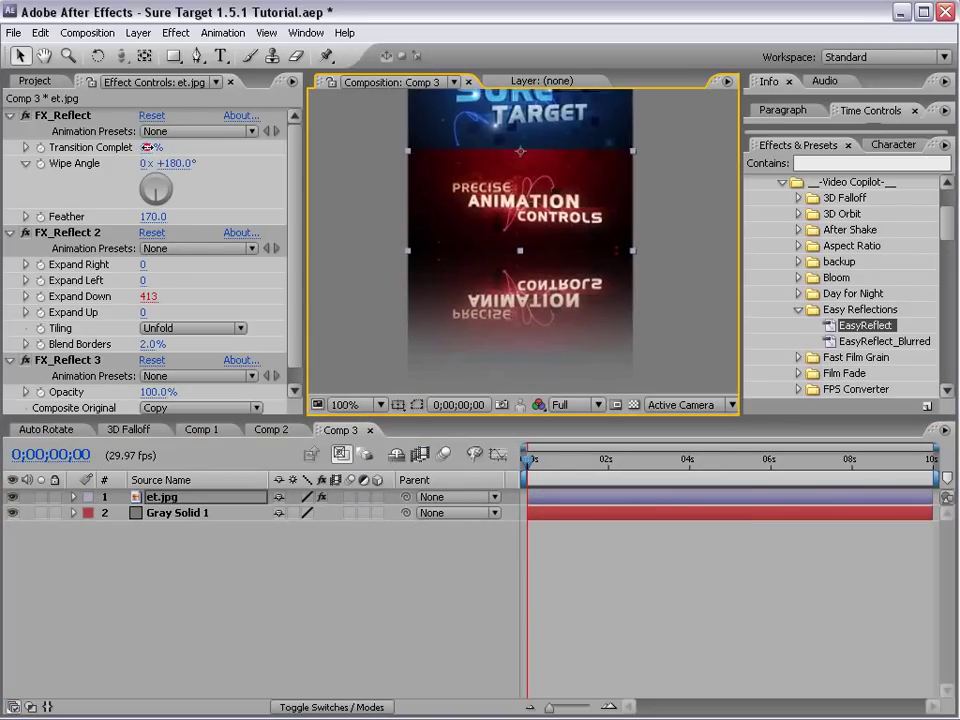
mouse_move(143, 147)
mouse_down()
mouse_move(118, 111)
mouse_move(125, 107)
mouse_move(156, 141)
mouse_up()
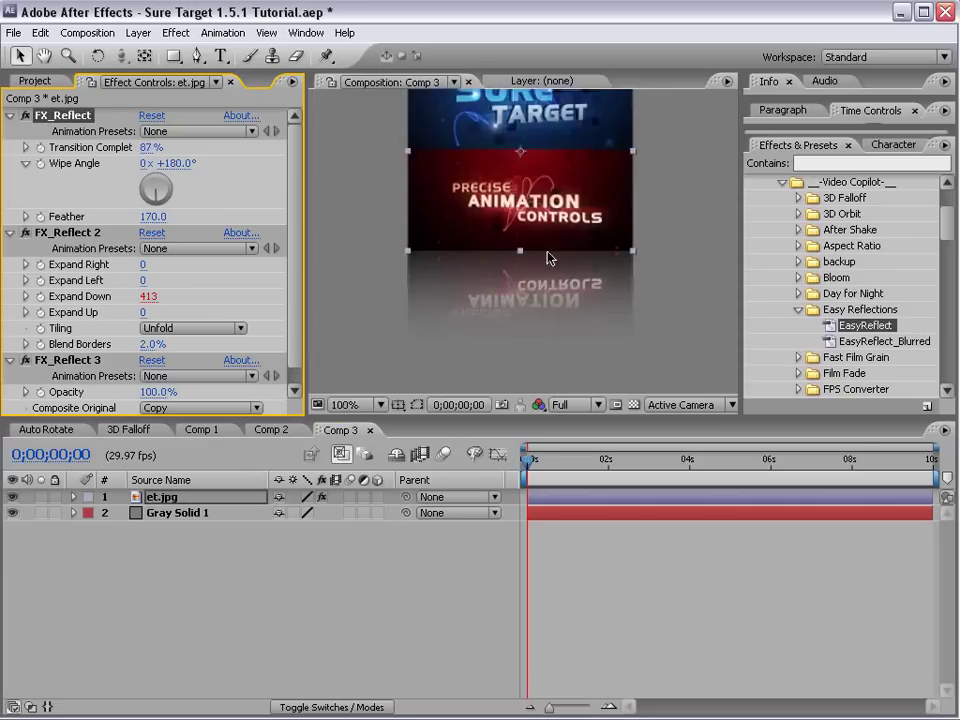
scroll(548, 258, down, 2)
key(ctrl+shift+j)
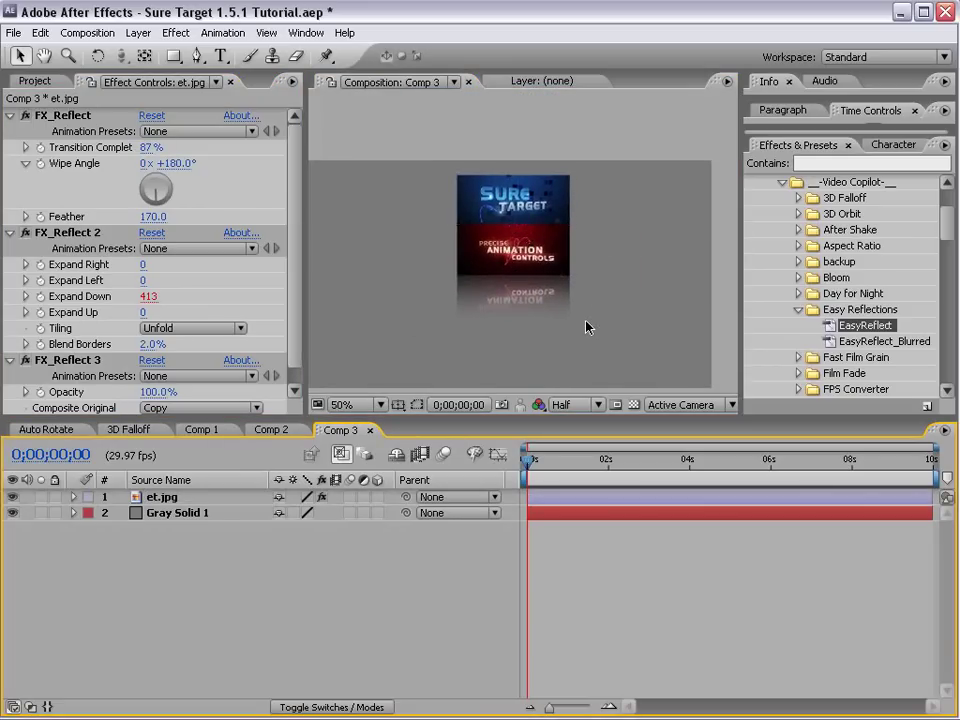
click(513, 208)
- Move et.jpg left and add a 'test' text layer positioned lower in the frame
drag(513, 208, 423, 211)
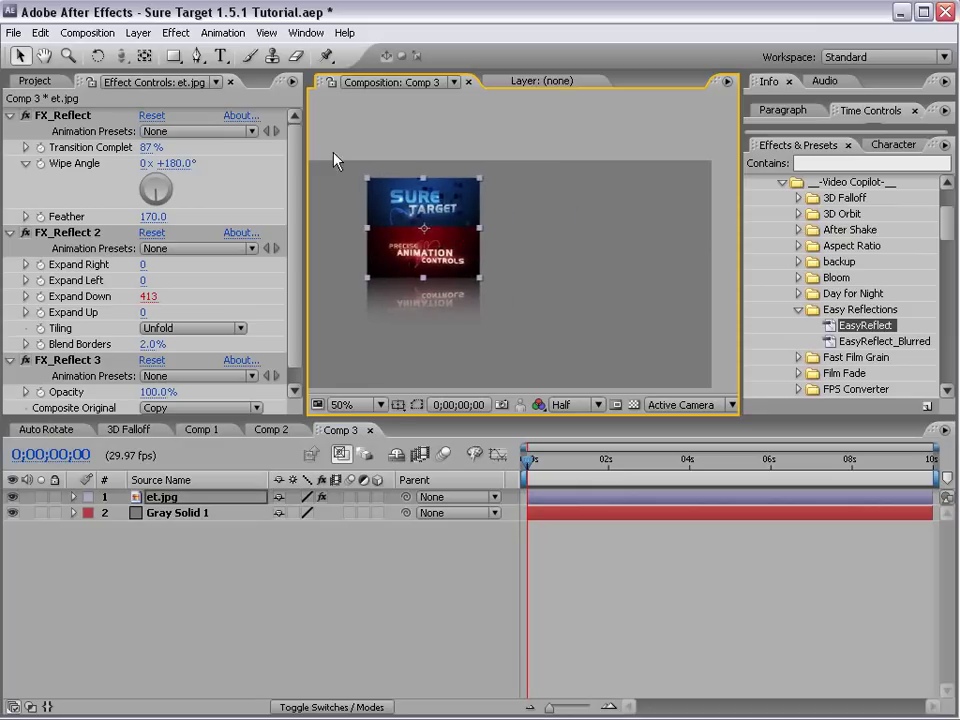
click(221, 56)
click(521, 318)
text(test)
click(16, 56)
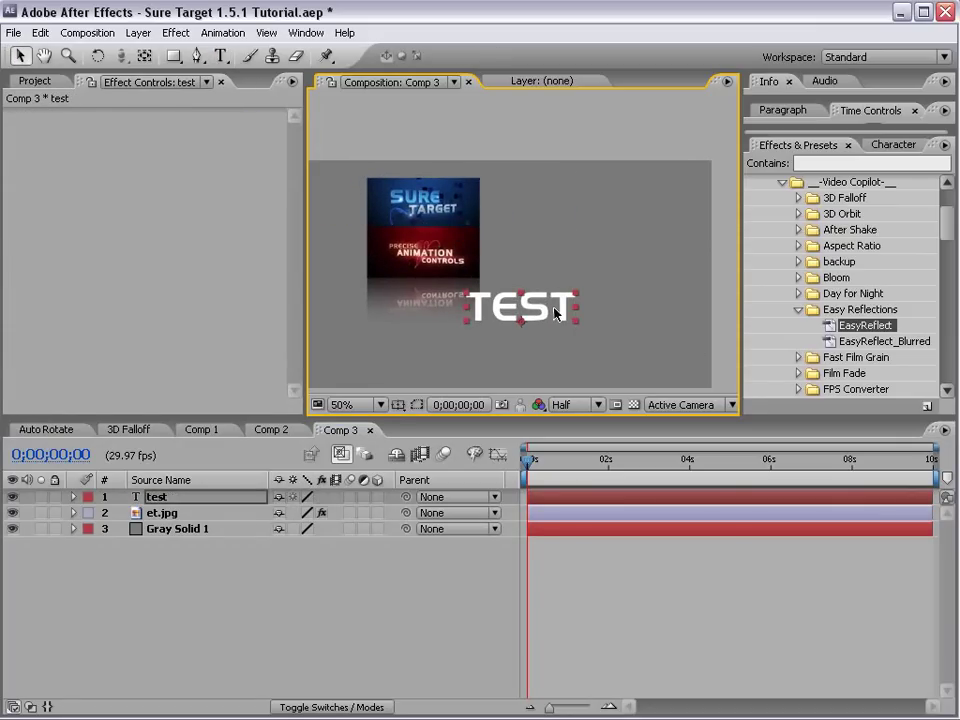
drag(556, 312, 535, 382)
- Pre-compose the text as test Comp 1 and apply EasyReflect with Transition Complete 96%
click(138, 32)
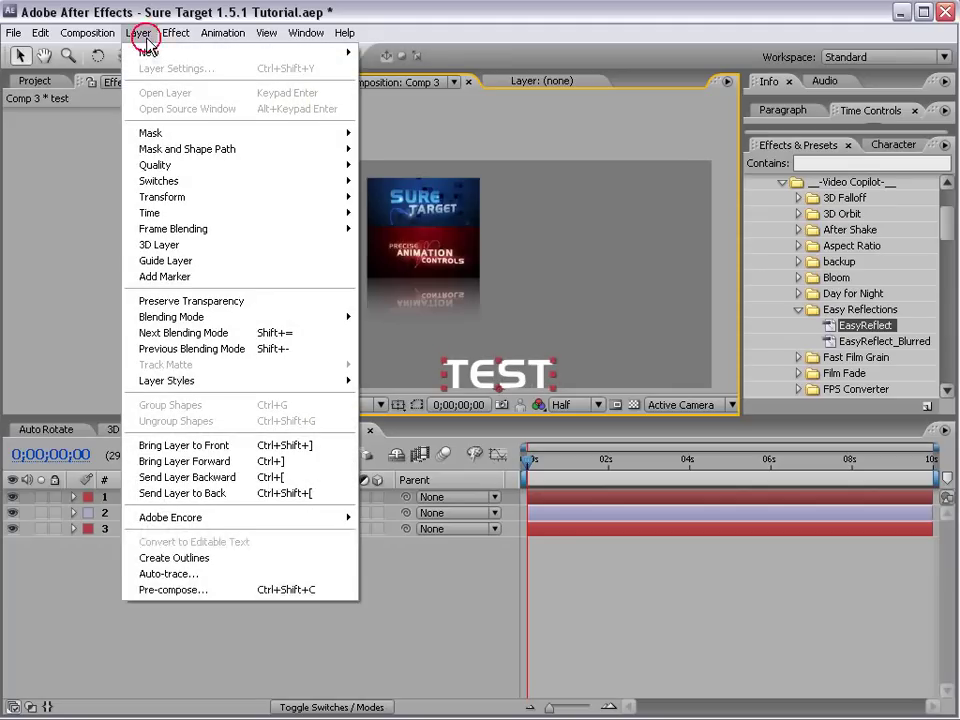
click(183, 590)
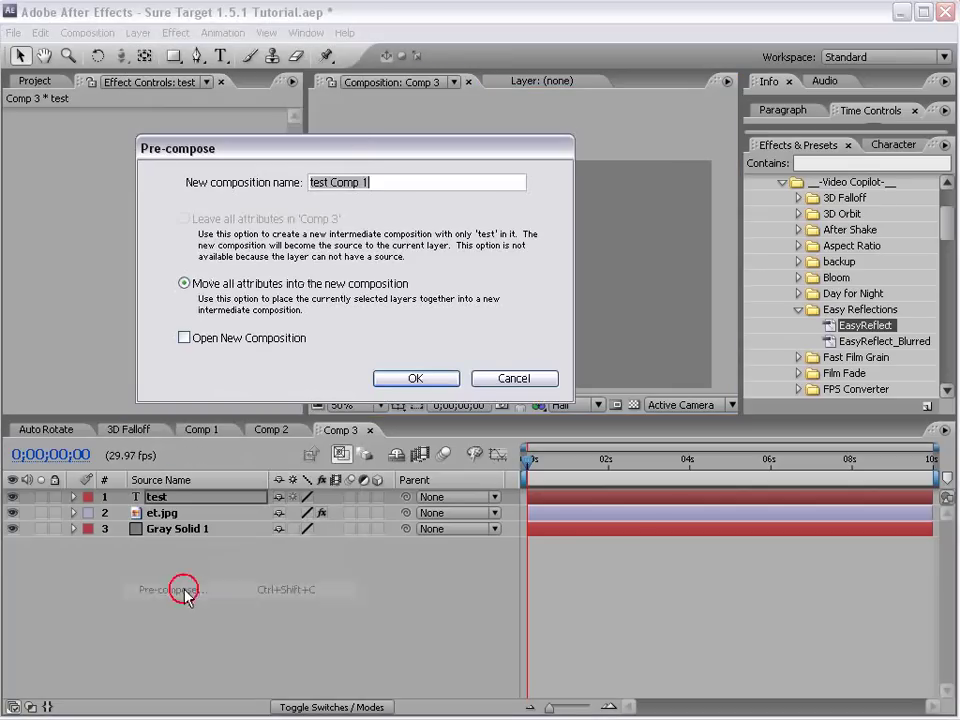
click(418, 380)
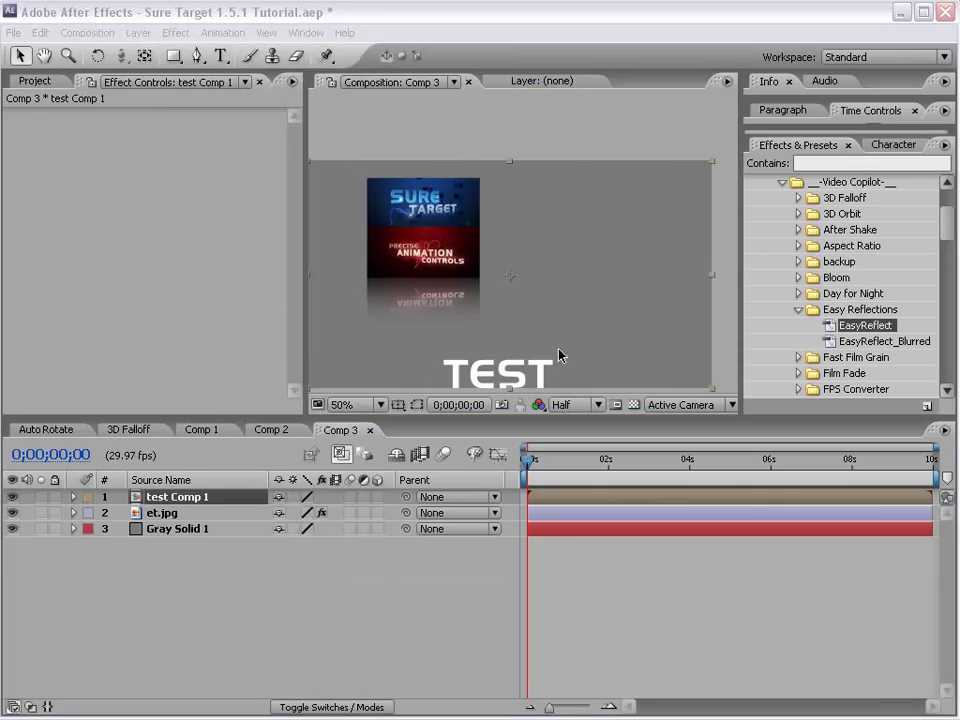
drag(850, 326, 588, 300)
drag(156, 148, 172, 143)
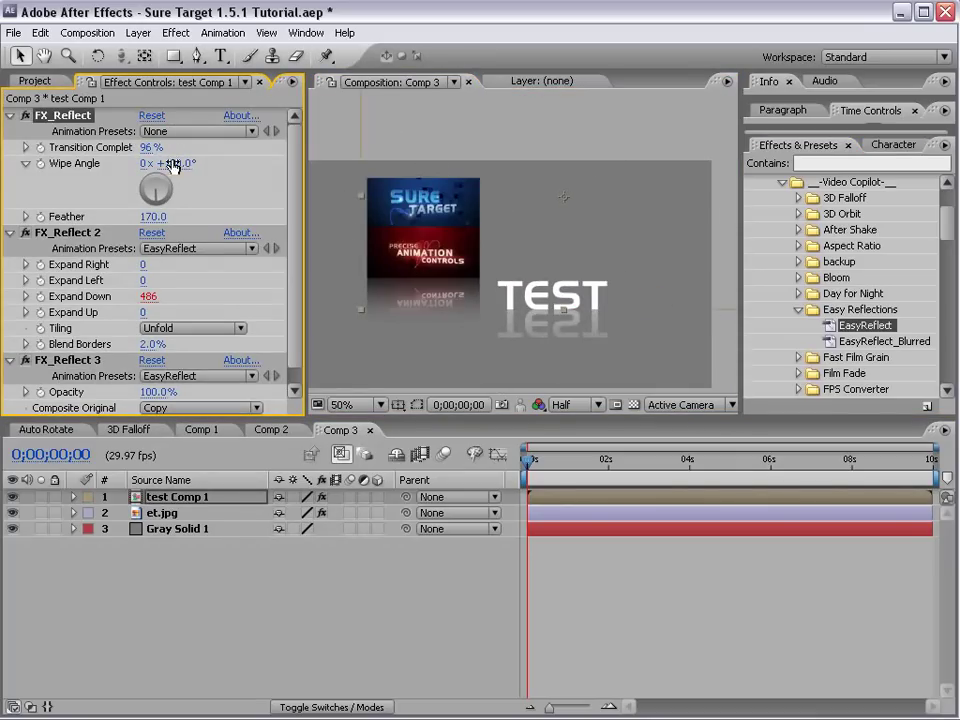
drag(584, 288, 535, 309)
click(546, 547)
- Create a second solid layer, Gray Solid 2, in Comp 3
click(138, 32)
mouse_move(312, 50)
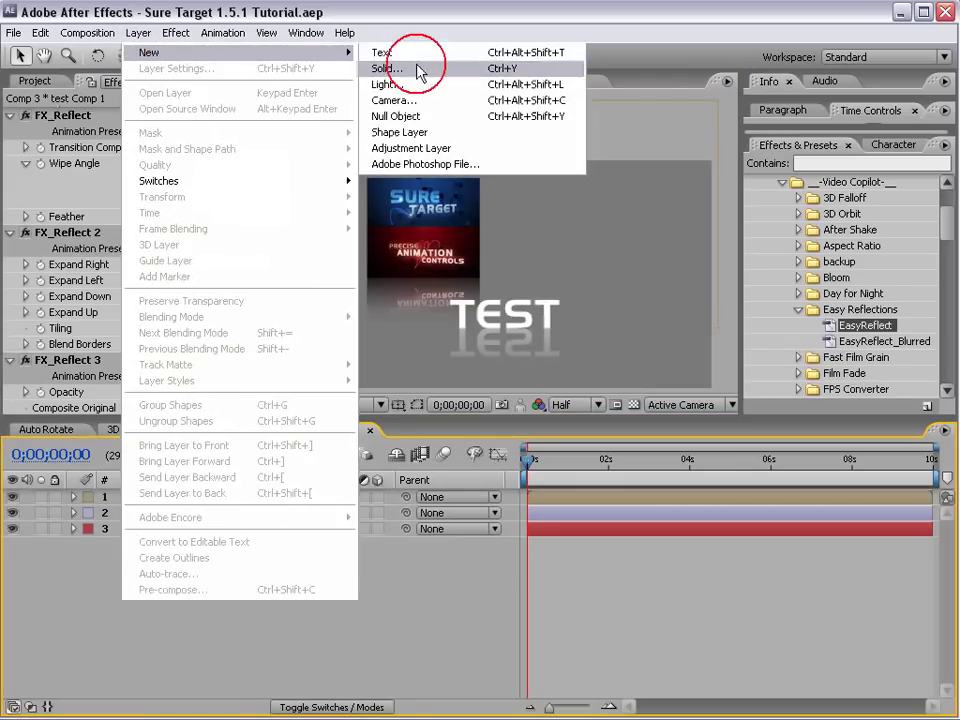
click(390, 67)
click(454, 518)
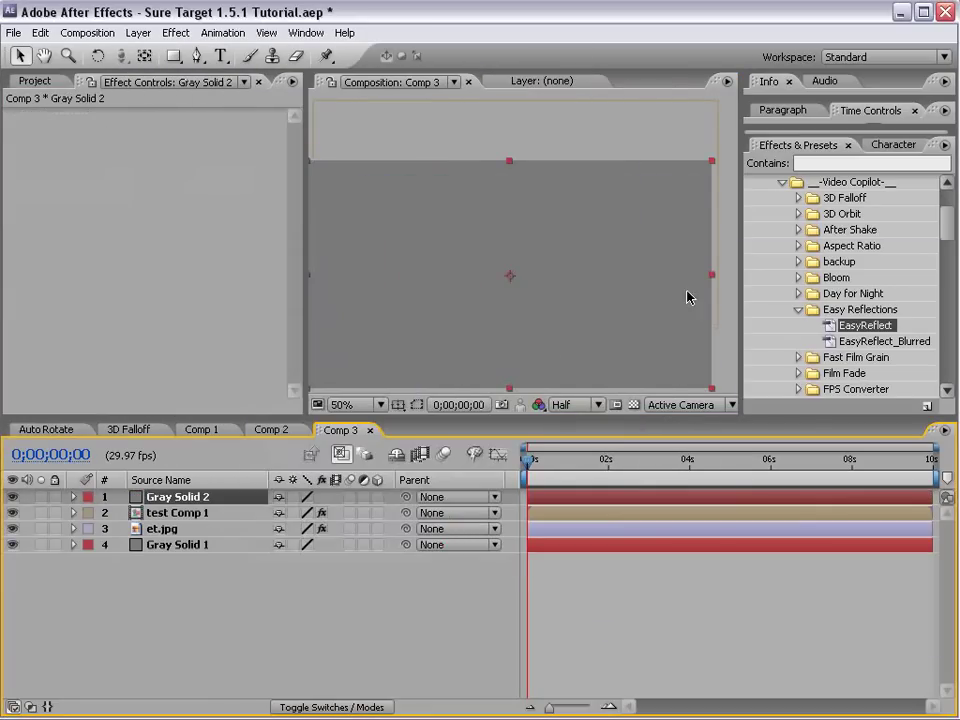
- Apply the Light_Saber_V2 preset to Gray Solid 2 and move the saber beside the TEST text
click(799, 310)
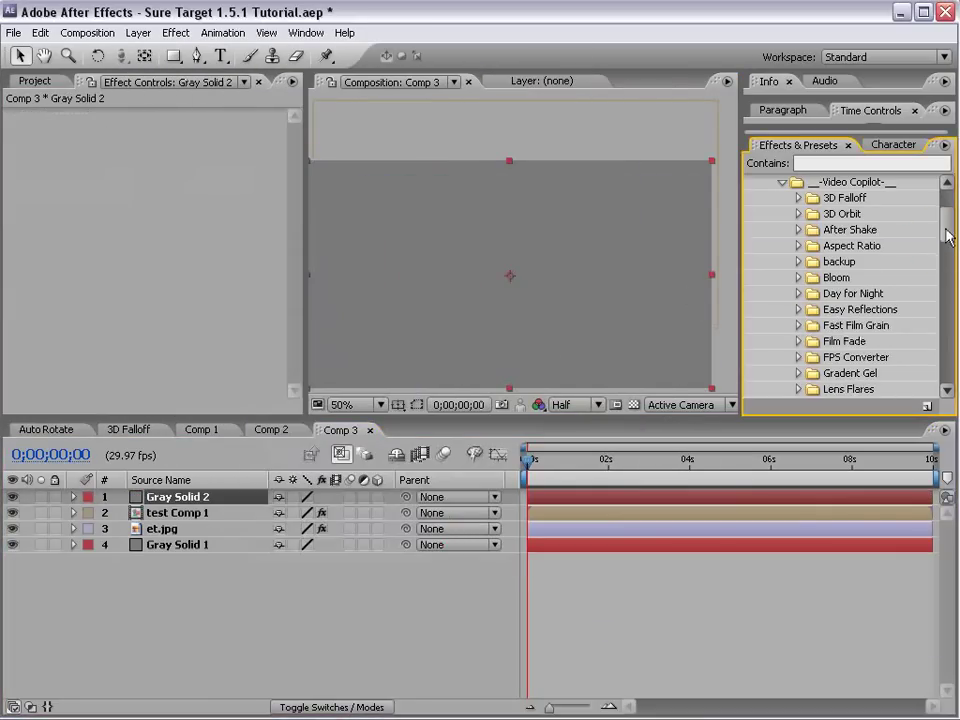
drag(944, 238, 944, 252)
click(798, 347)
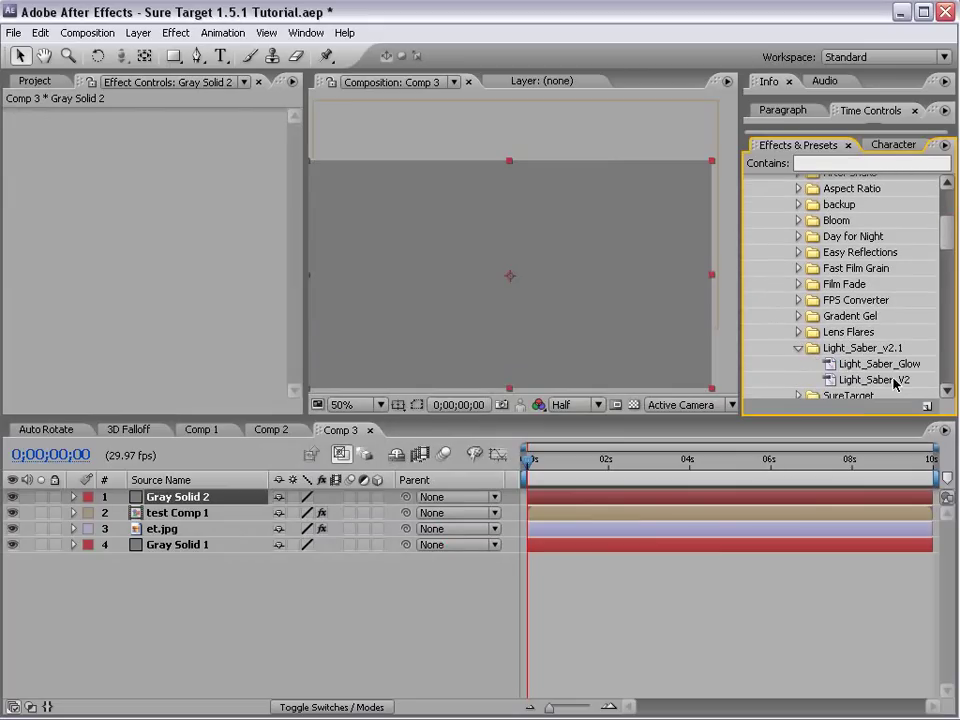
drag(875, 380, 570, 288)
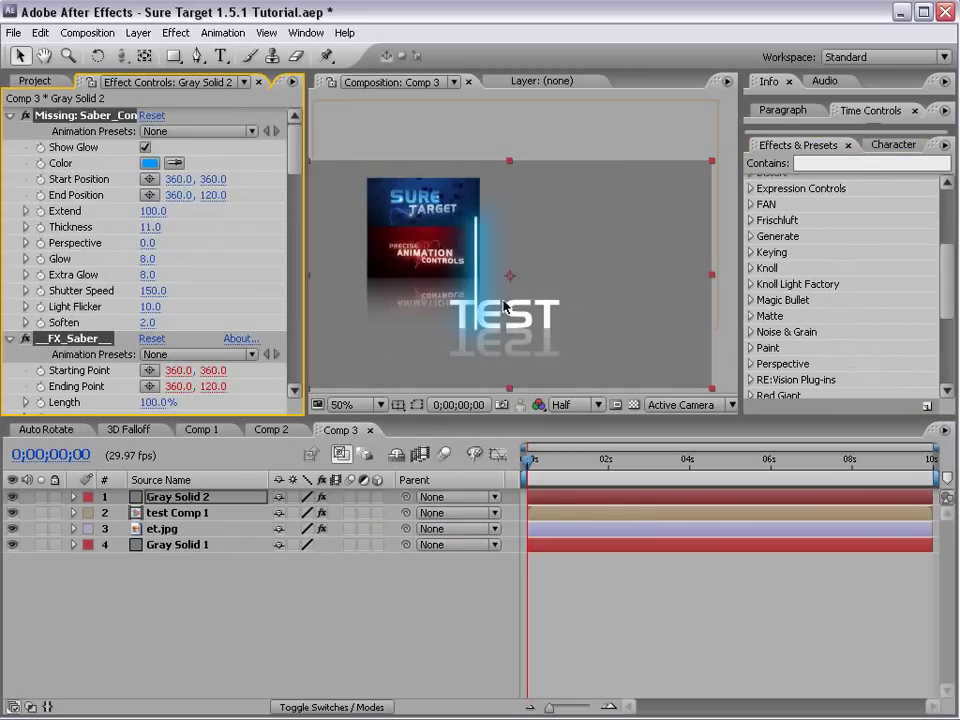
drag(525, 317, 613, 300)
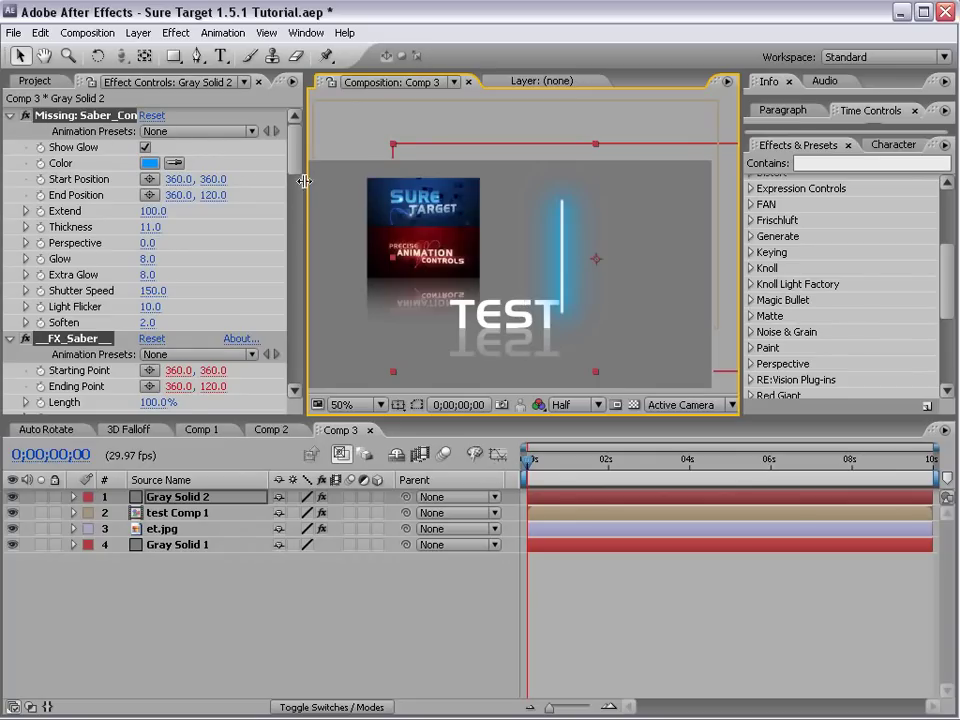
- Swing the lightsaber's end point up and to the right
drag(304, 187, 328, 187)
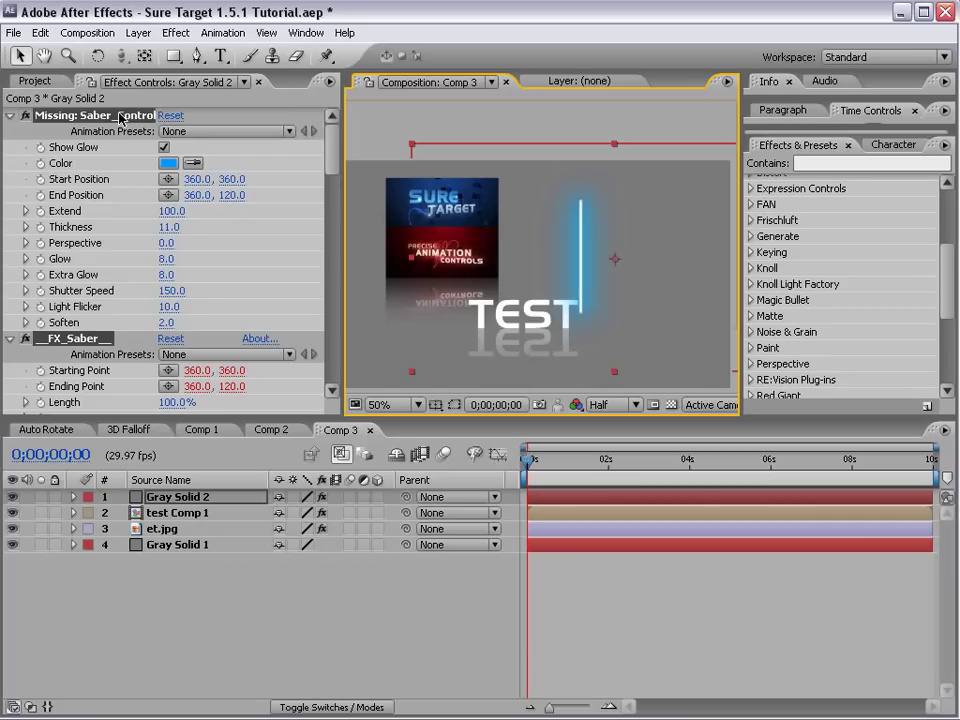
click(78, 179)
drag(581, 202, 623, 213)
- At 0;00;00;23, pull the saber's tip back left and shift its base right to tilt the blade
drag(534, 458, 559, 458)
drag(623, 212, 576, 218)
drag(588, 318, 643, 313)
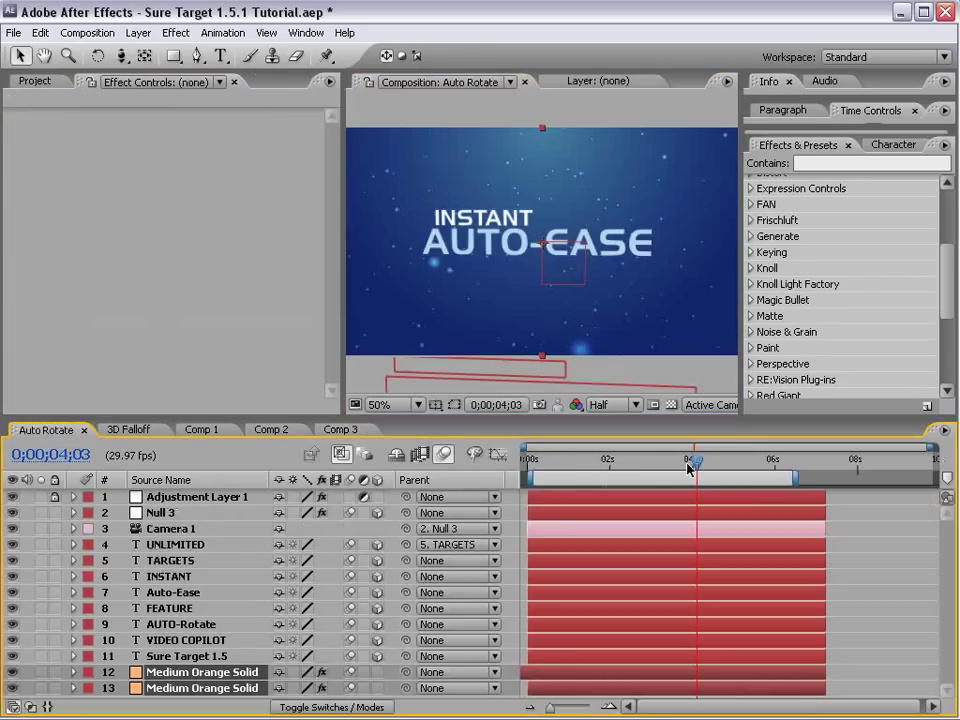